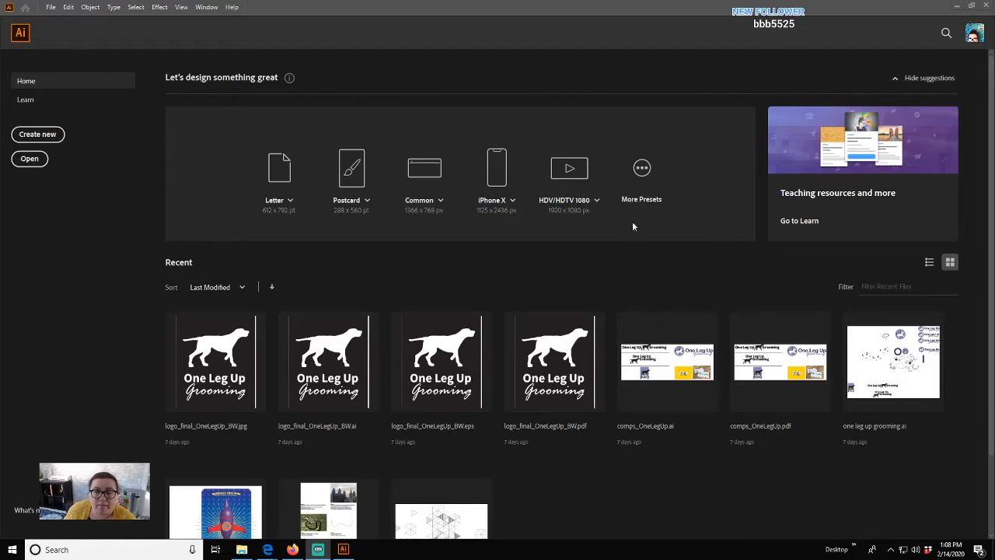
# - Switch the Home screen's recent files to list view and start a new document
pyautogui.click(929, 263)
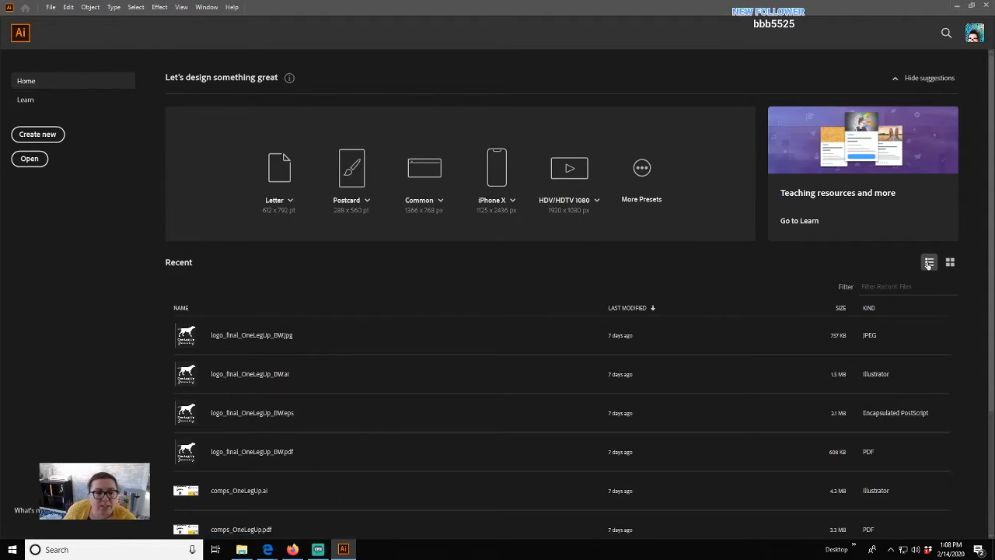
pyautogui.click(951, 263)
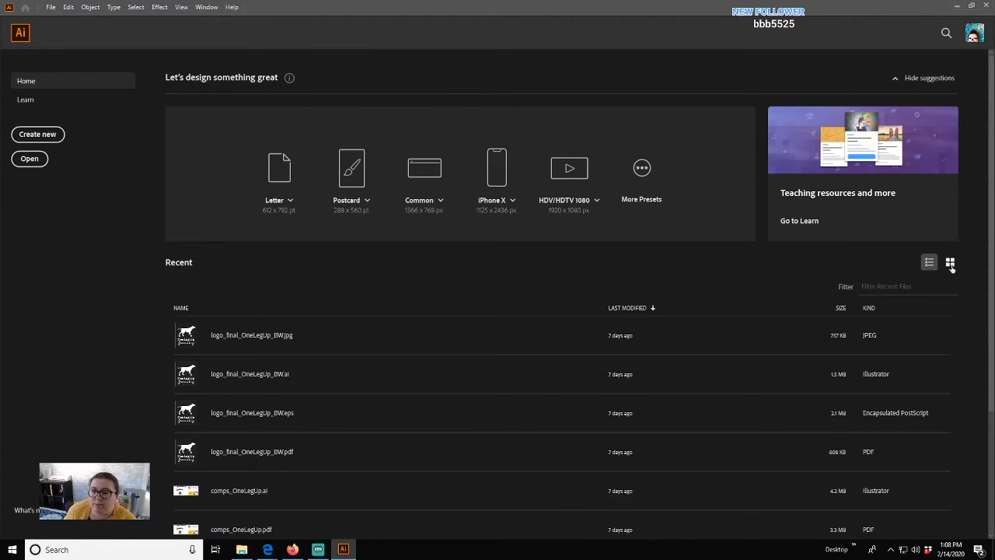
pyautogui.click(931, 265)
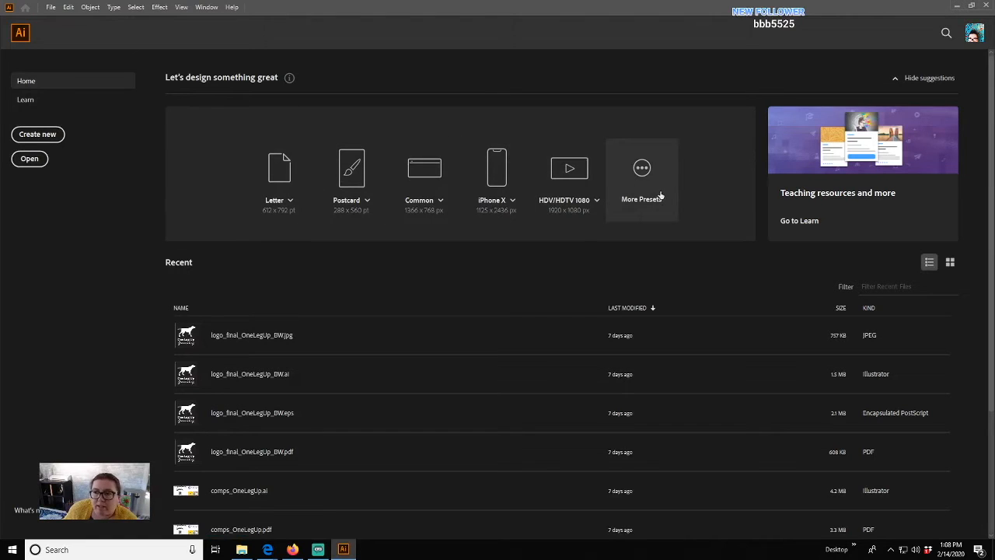
pyautogui.click(39, 135)
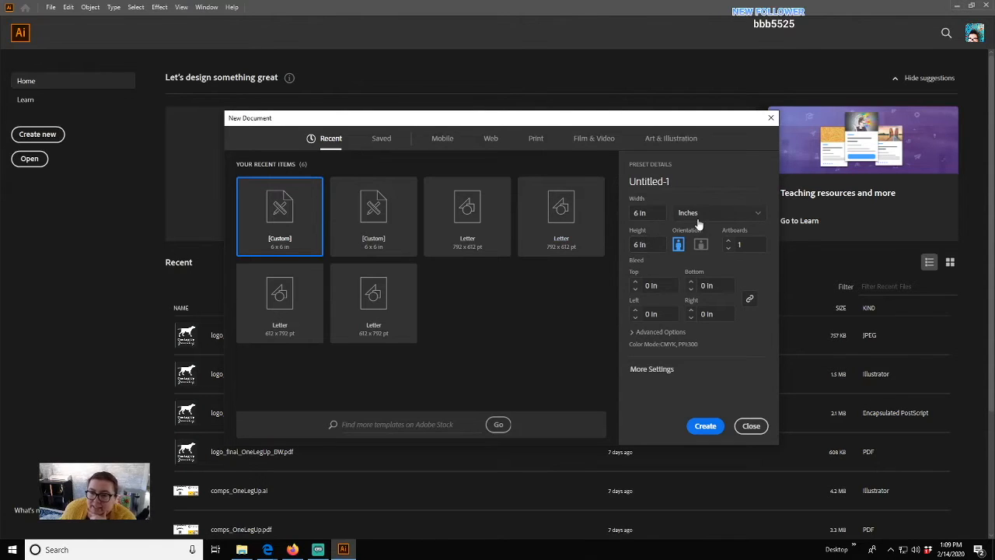
# - Browse the Print, Saved, Mobile, Web and Film & Video preset tabs, ending on Art & Illustration
pyautogui.click(537, 140)
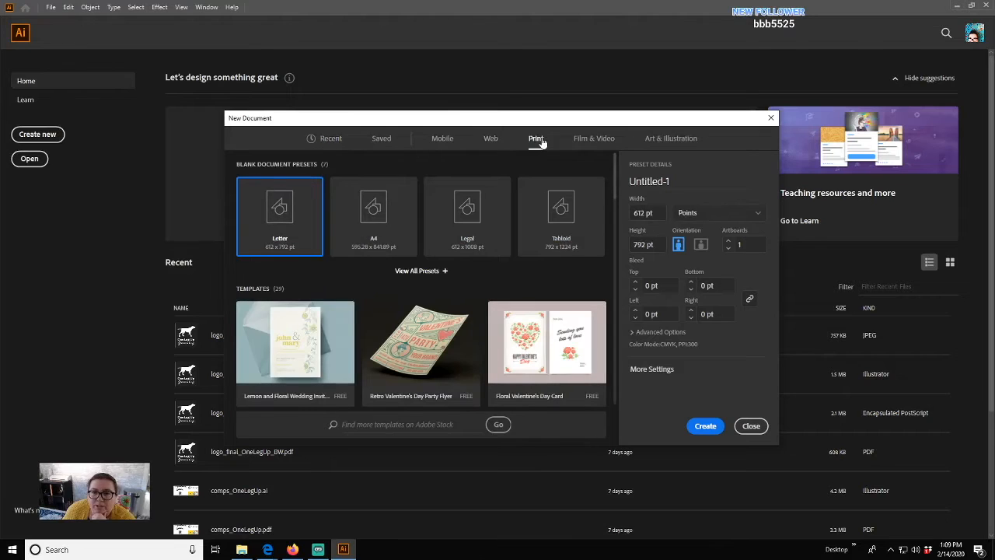
pyautogui.click(381, 139)
pyautogui.click(441, 138)
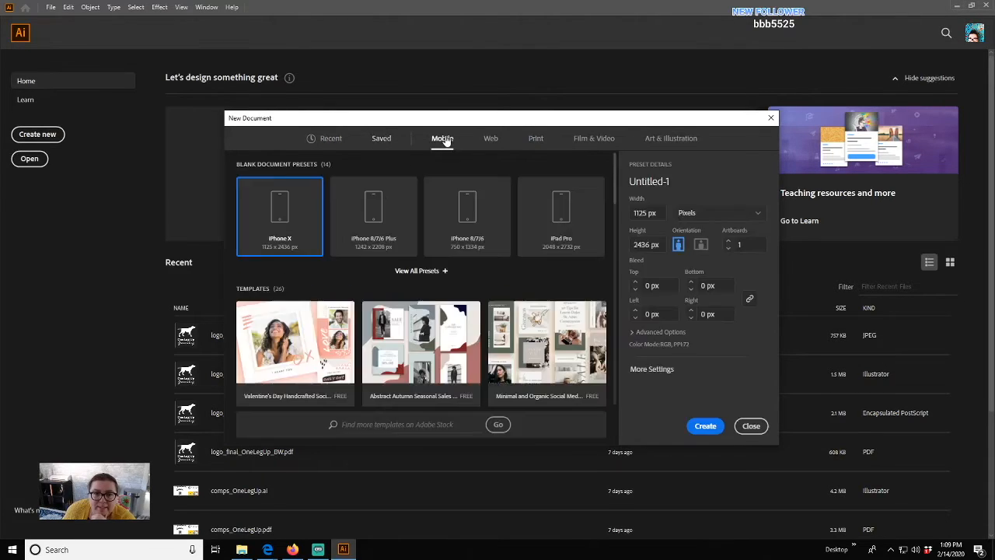
pyautogui.click(380, 139)
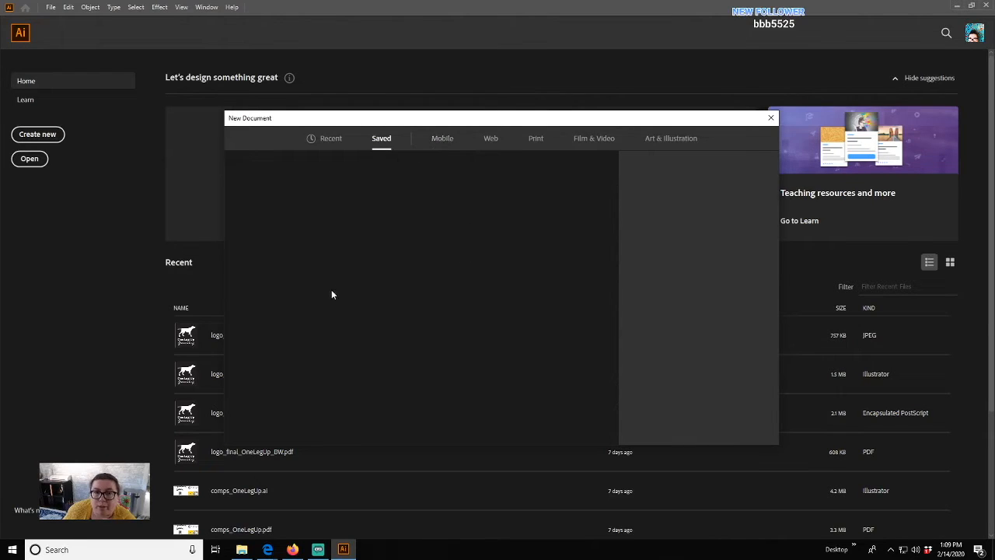
pyautogui.click(442, 140)
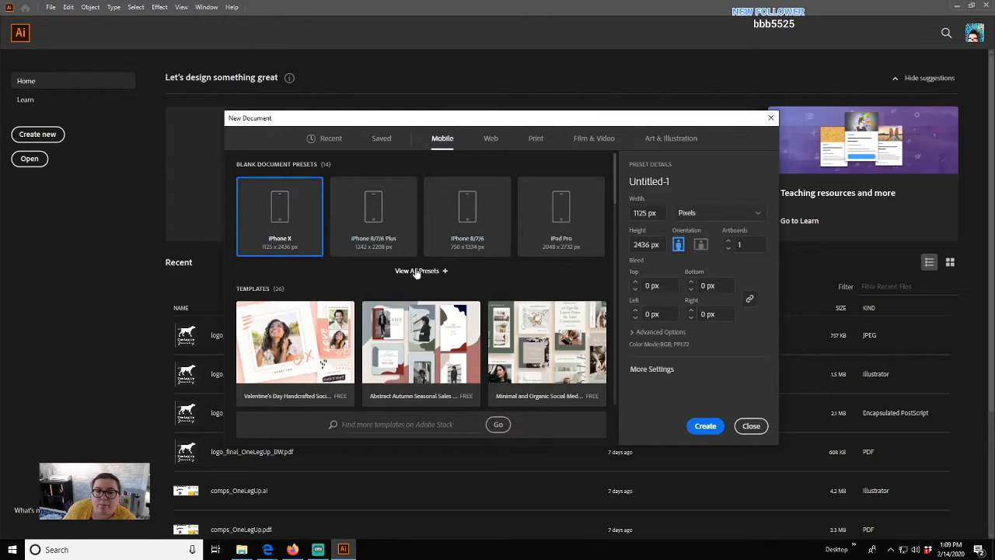
pyautogui.click(491, 139)
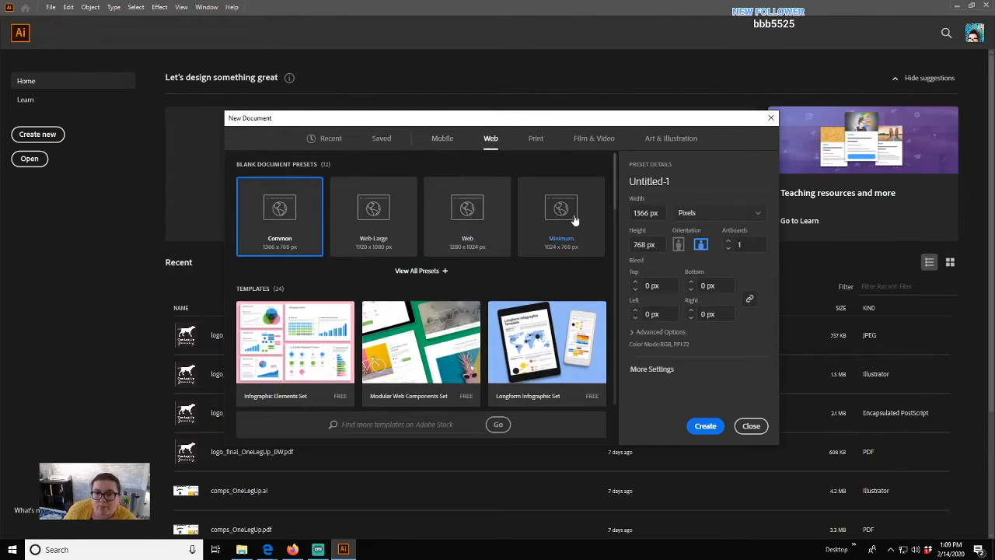
pyautogui.click(536, 137)
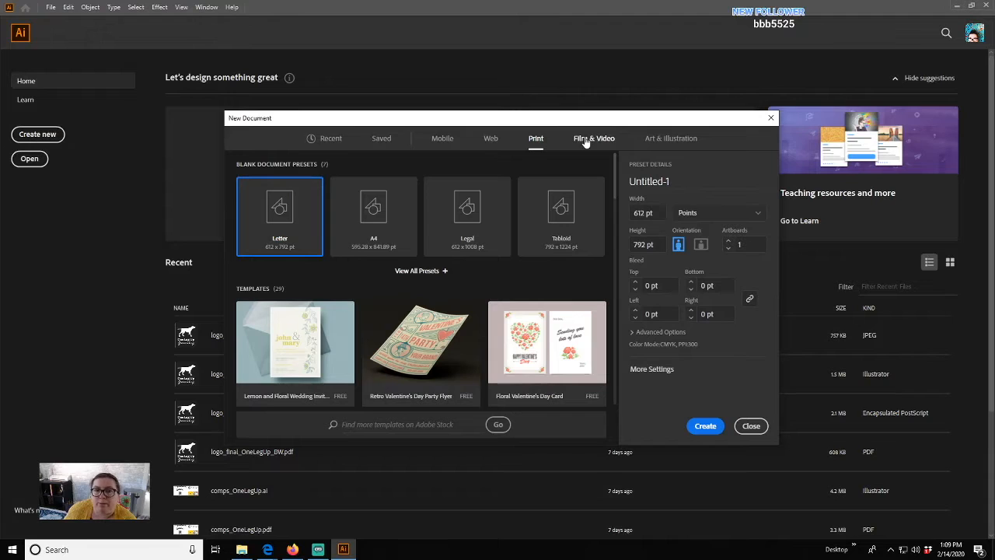
pyautogui.click(586, 144)
pyautogui.click(658, 140)
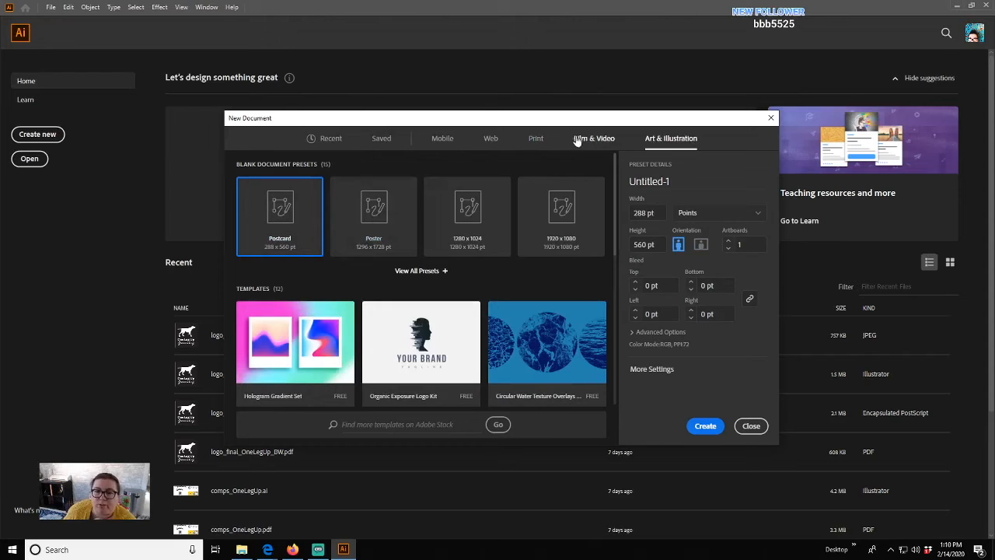
# - Return to the Print presets with Letter at 612 × 792 pt selected
pyautogui.click(536, 138)
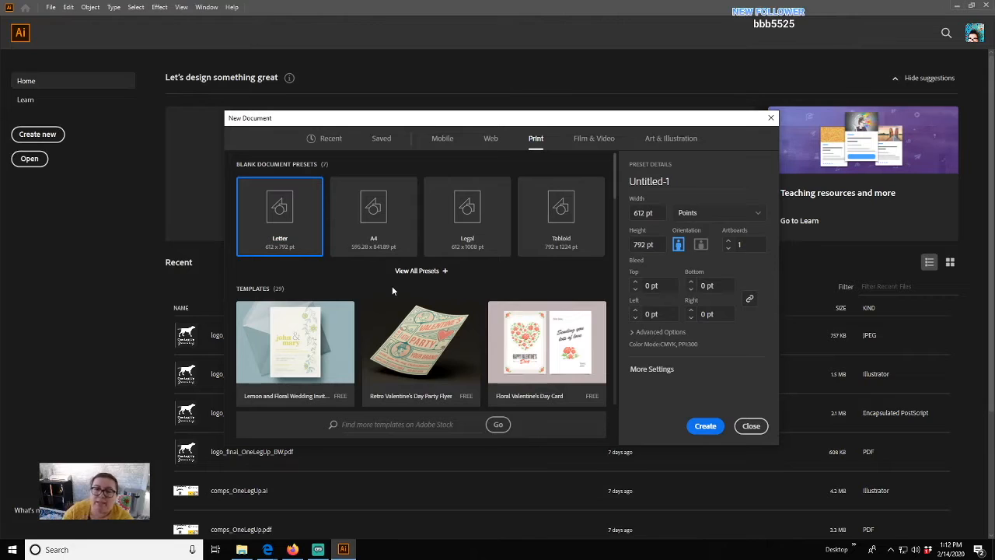
# - Set the Letter page to inches and landscape 11 × 8.5 in, and expand Advanced Options
pyautogui.click(732, 219)
pyautogui.click(689, 264)
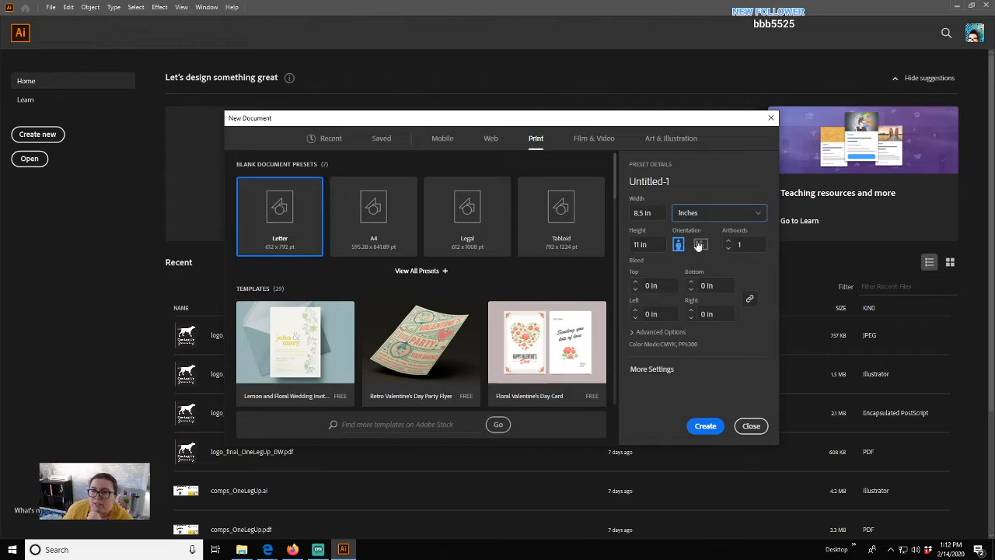
pyautogui.click(743, 220)
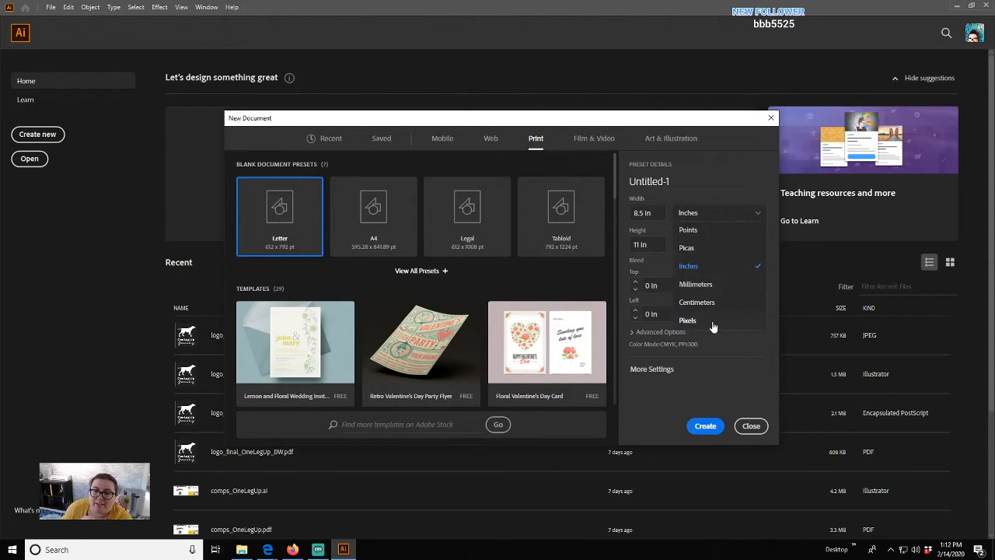
pyautogui.click(719, 181)
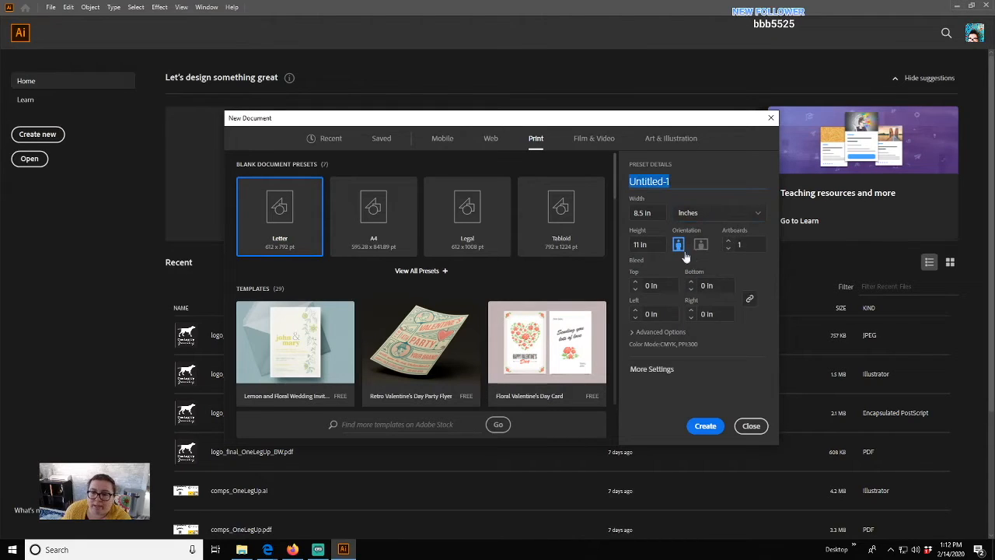
pyautogui.click(701, 244)
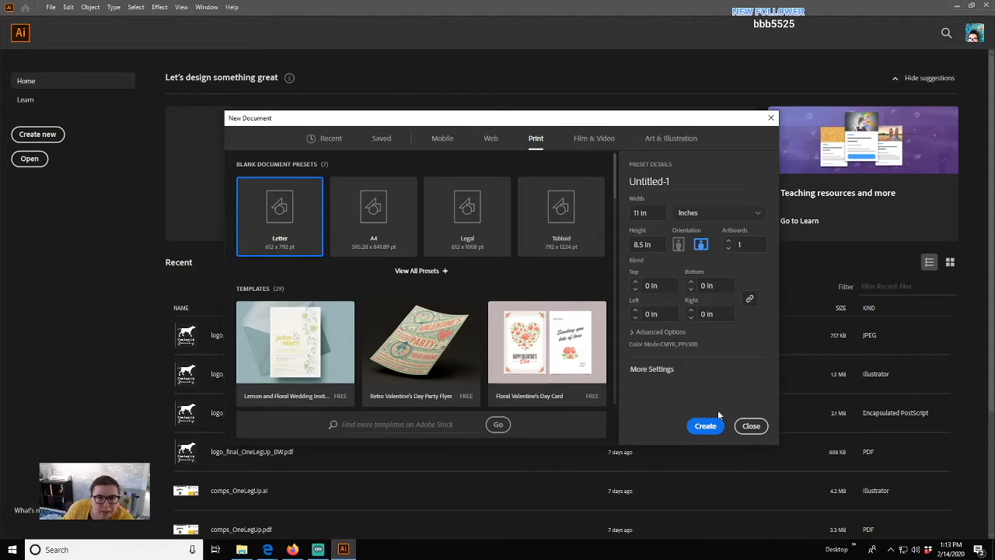
pyautogui.click(665, 333)
# - Collapse Advanced Options, switch back to portrait 8.5 × 11 in, and create Untitled-1
pyautogui.scroll(-1, 666, 294)
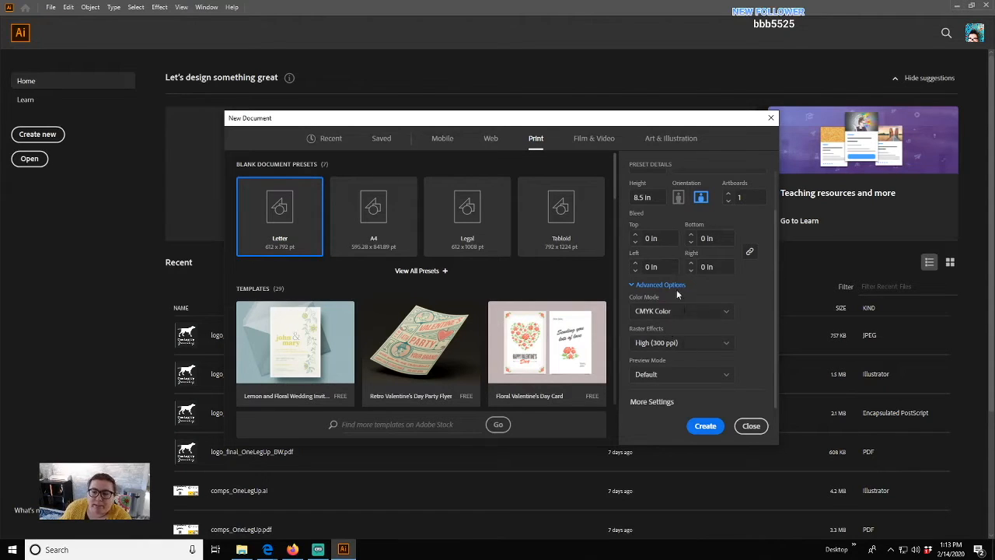
pyautogui.click(639, 286)
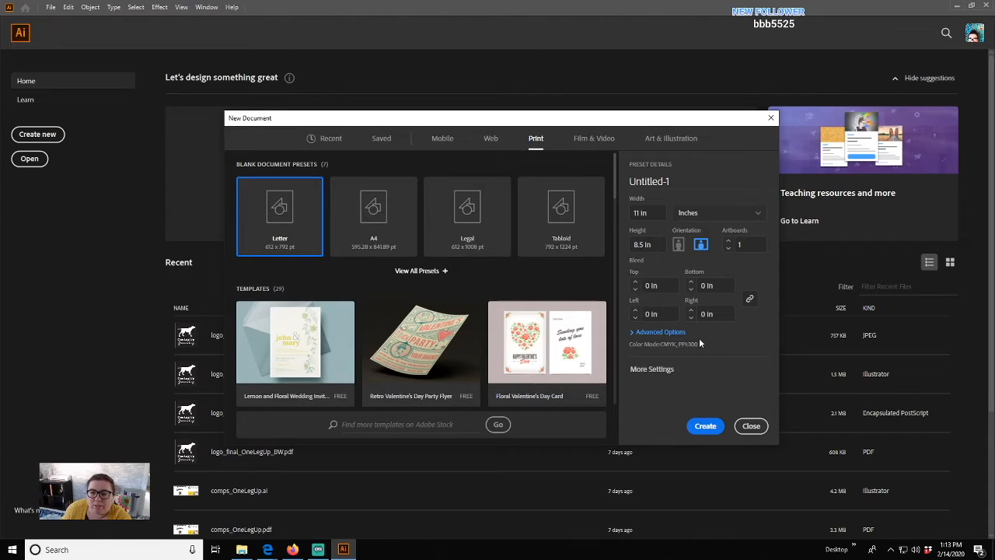
pyautogui.click(673, 368)
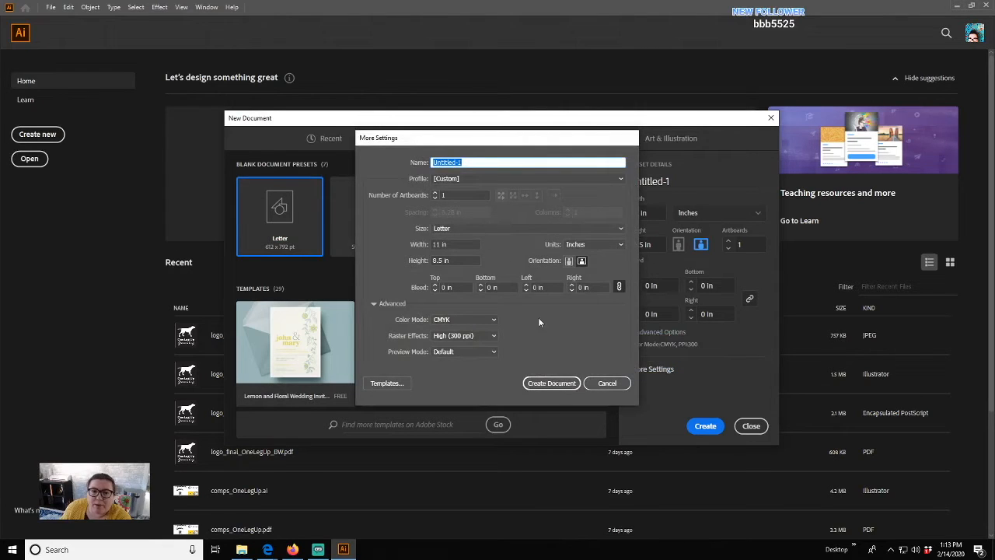
pyautogui.click(605, 383)
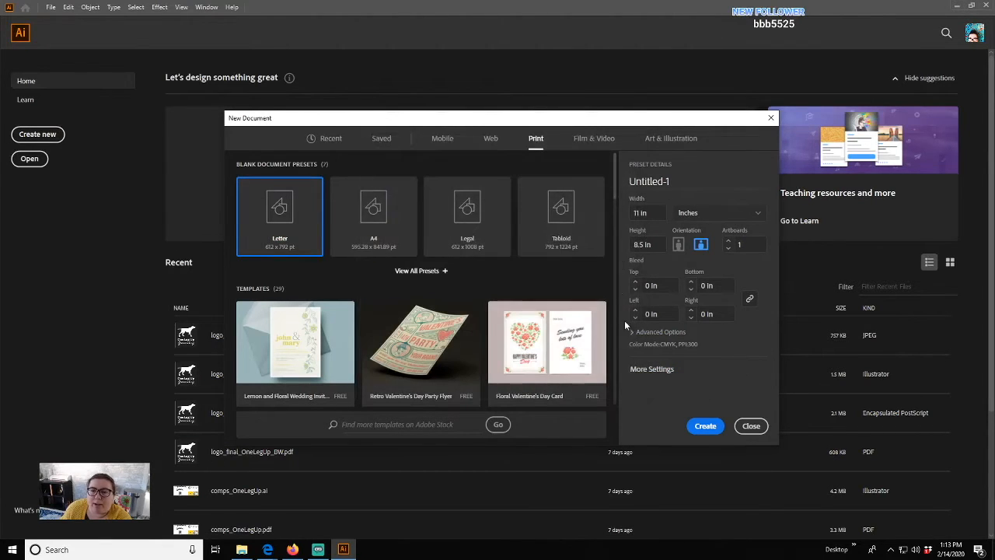
pyautogui.click(678, 244)
pyautogui.click(708, 429)
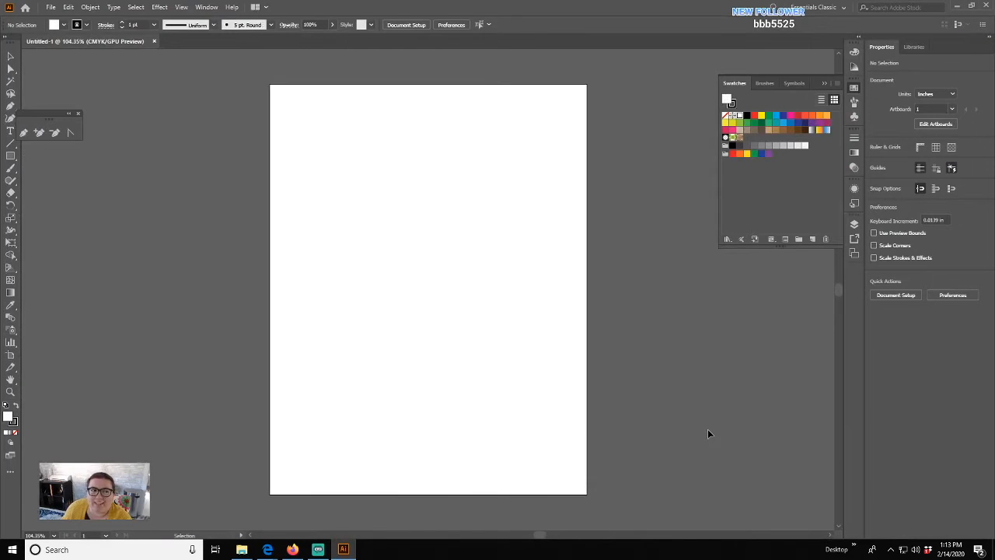
# - With Ctrl+N, create a Print Letter document in inches, landscape at 11 × 8.5 in
pyautogui.press('a')
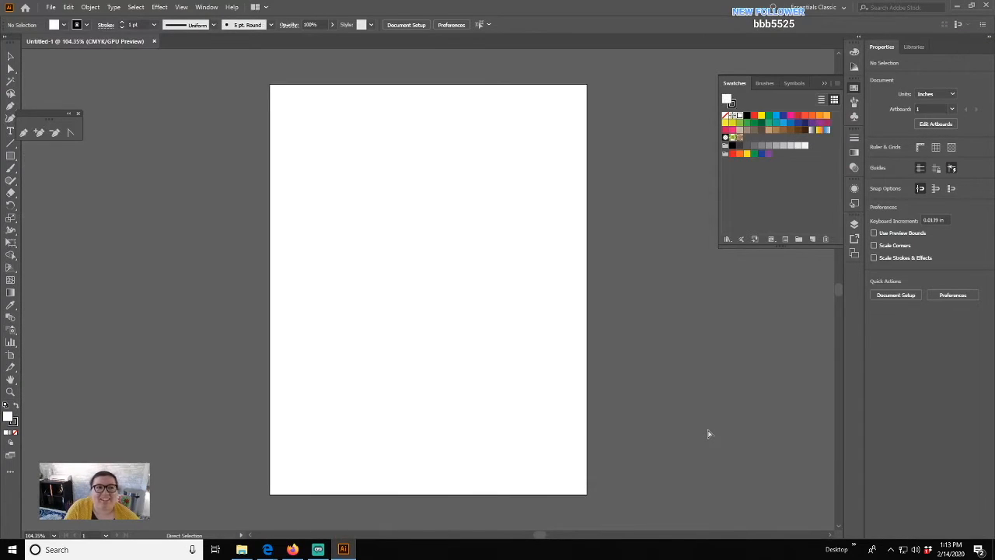
pyautogui.hotkey('ctrl', 'n')
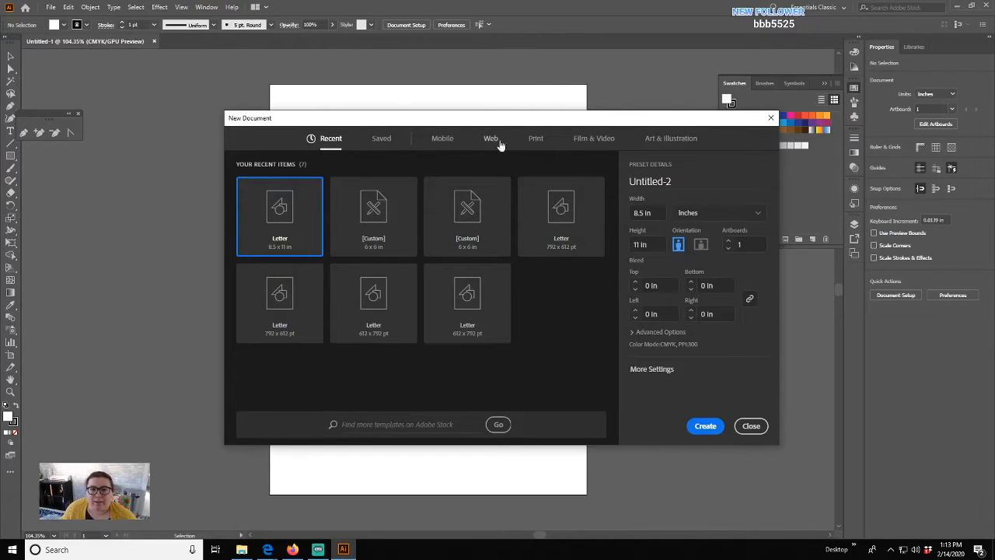
pyautogui.click(536, 140)
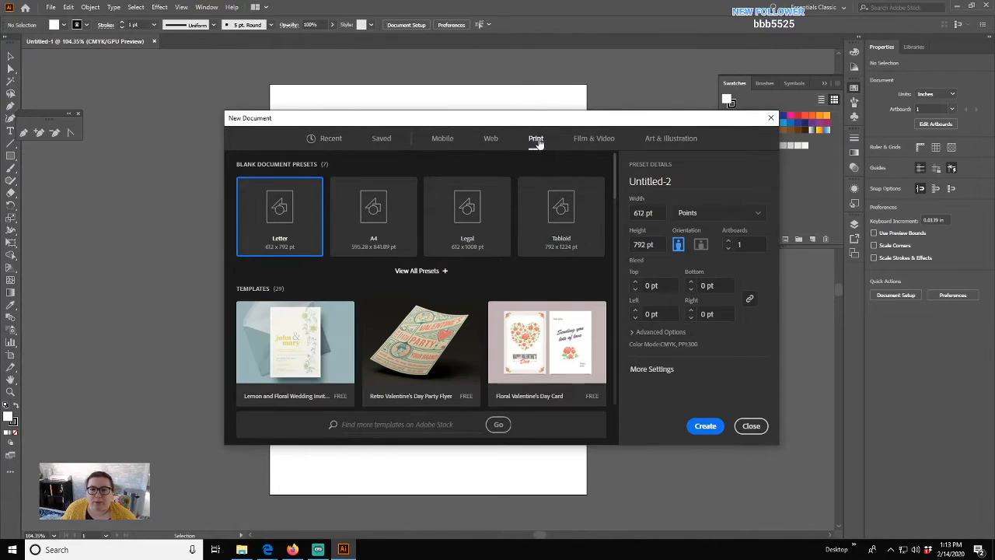
pyautogui.click(704, 214)
pyautogui.click(689, 266)
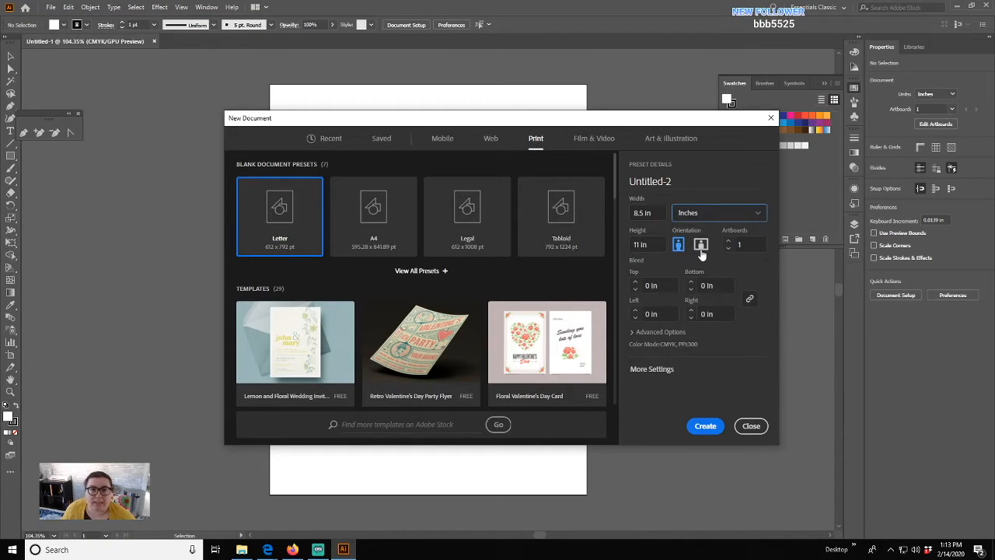
pyautogui.click(702, 247)
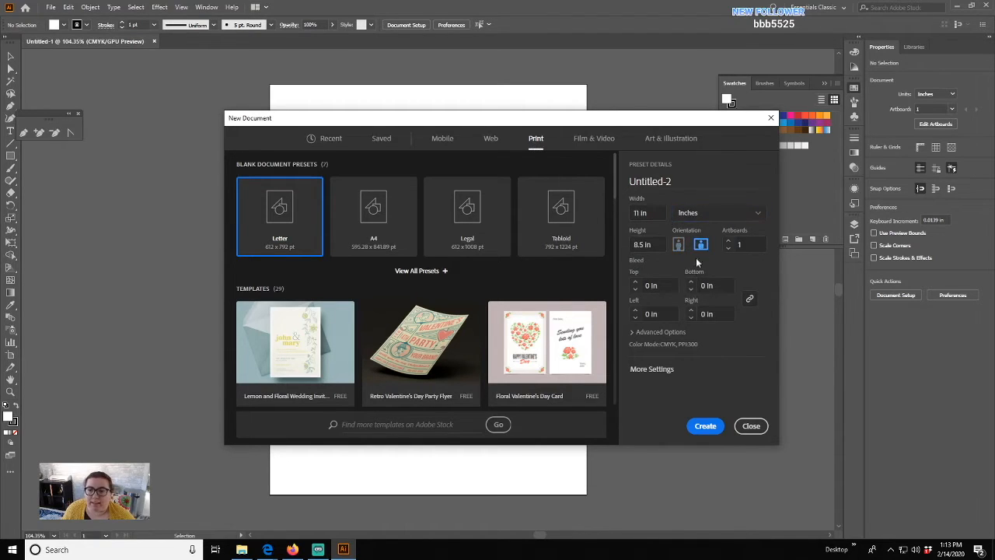
pyautogui.click(699, 425)
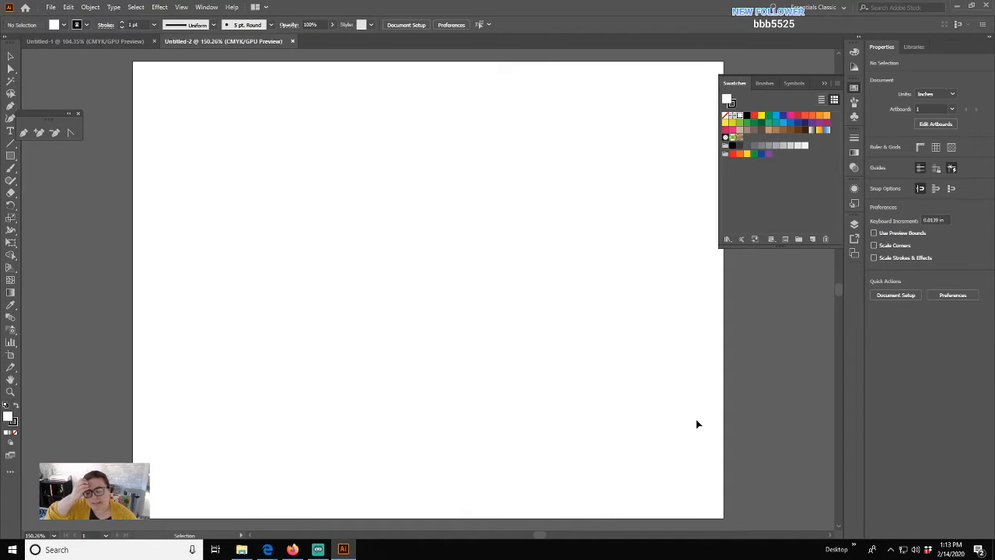
# - Start another new document, raise Artboards to 9 at 11 × 8.5 in Letter, and create it
pyautogui.press('a')
pyautogui.press('v')
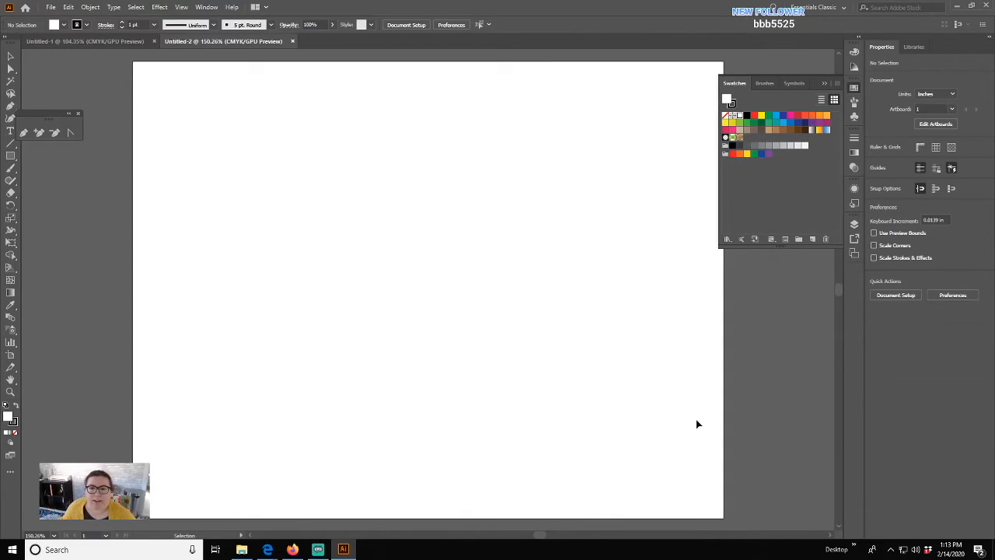
pyautogui.hotkey('ctrl', 'n')
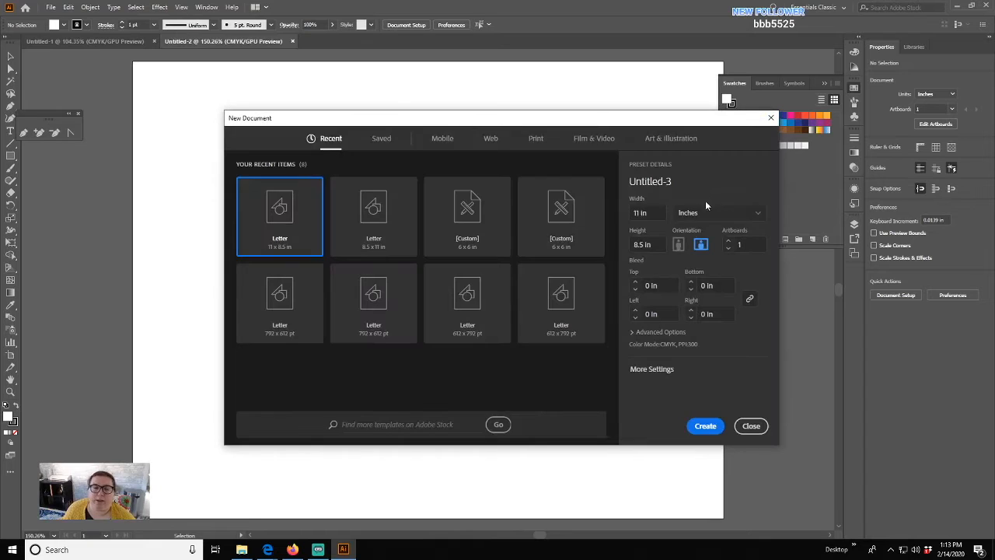
pyautogui.click(729, 243)
pyautogui.click(729, 243)
pyautogui.click(729, 244)
pyautogui.click(730, 244)
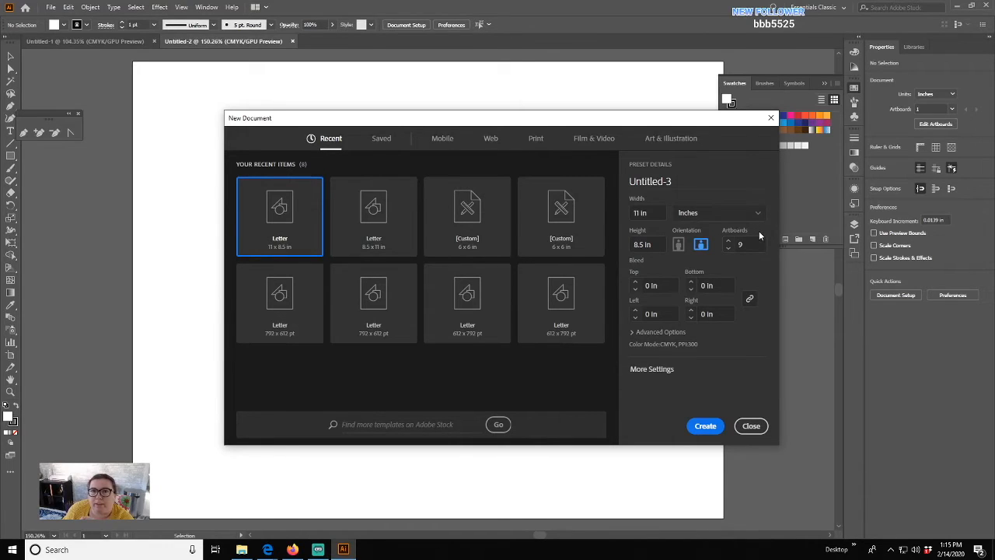
pyautogui.click(706, 427)
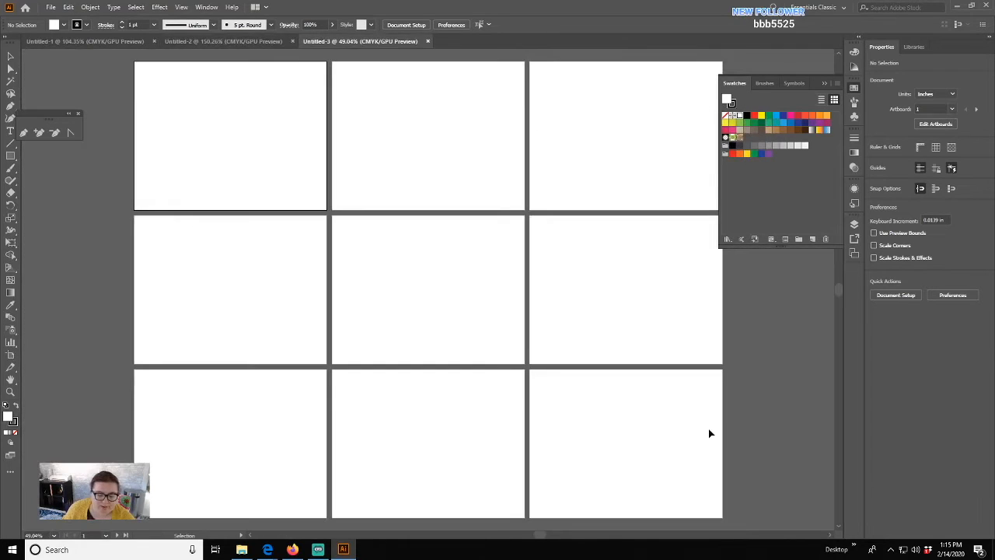
# - Zoom out and show the Artboards panel from the Window menu
pyautogui.hotkey('ctrl', '-')
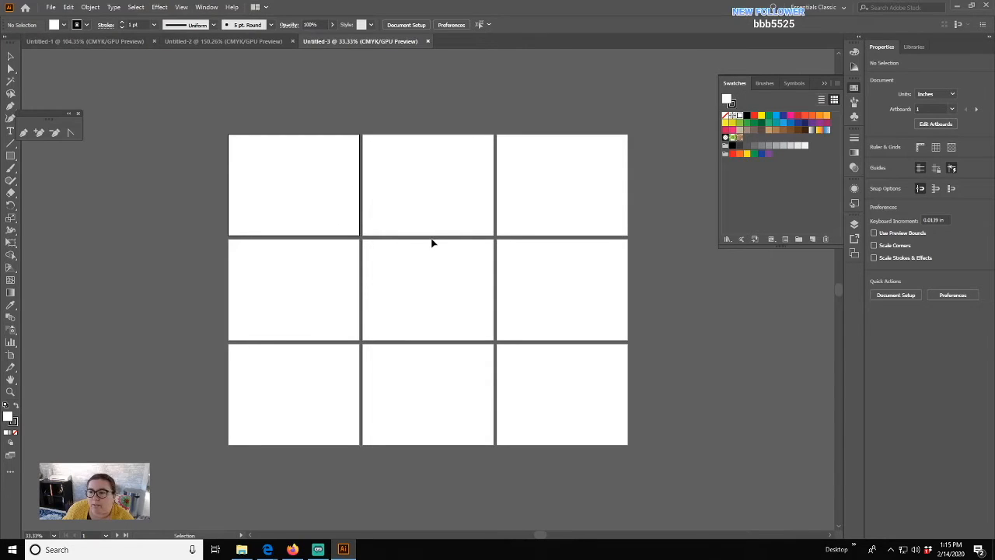
pyautogui.click(215, 8)
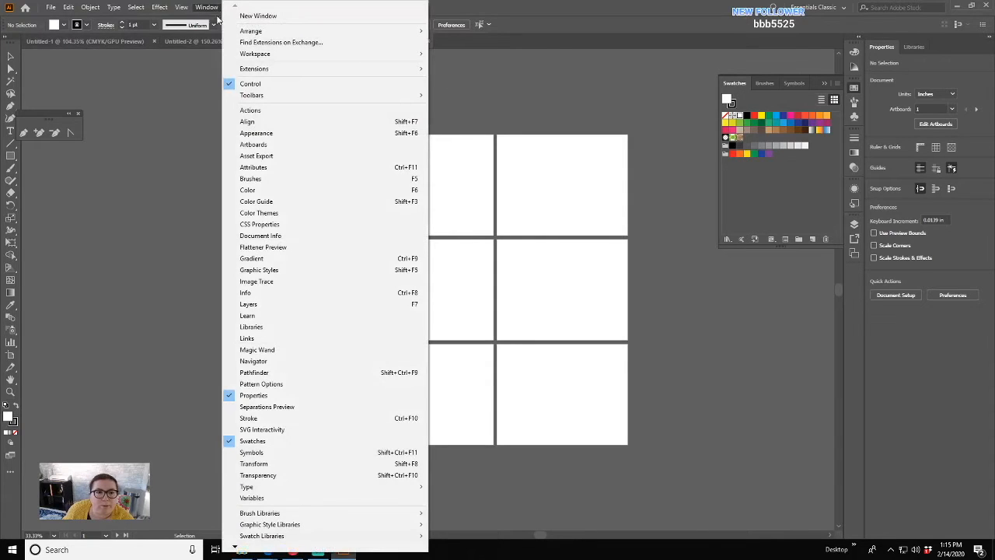
pyautogui.click(286, 146)
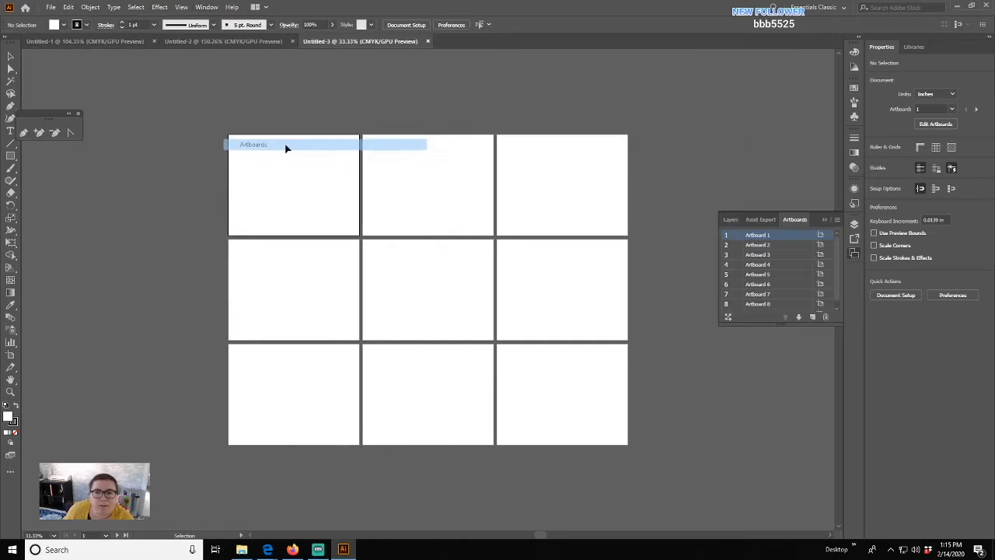
# - Add six new artboards, then undo them to leave the original nine centred in view
pyautogui.click(813, 317)
pyautogui.click(813, 317)
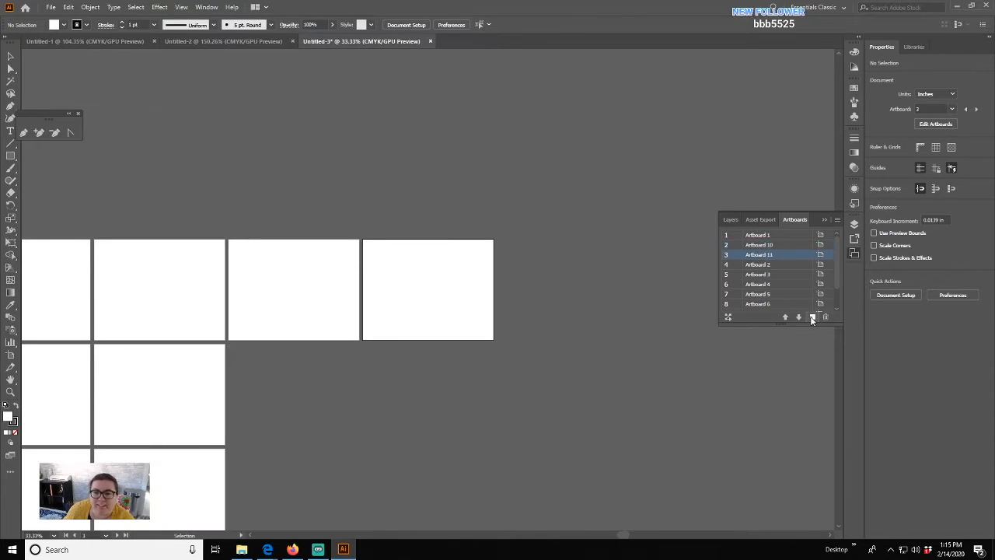
pyautogui.click(813, 318)
pyautogui.click(813, 318)
pyautogui.click(813, 317)
pyautogui.click(812, 317)
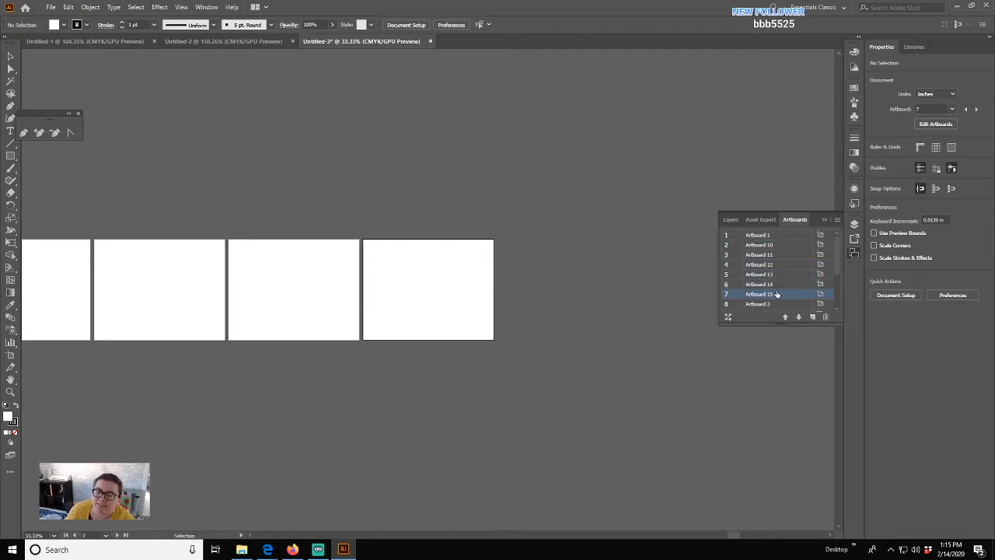
pyautogui.hotkey('ctrl', 'z')
pyautogui.hotkey('ctrl', 'z')
pyautogui.hotkey('ctrl', 'z')
pyautogui.hotkey('ctrl', 'z')
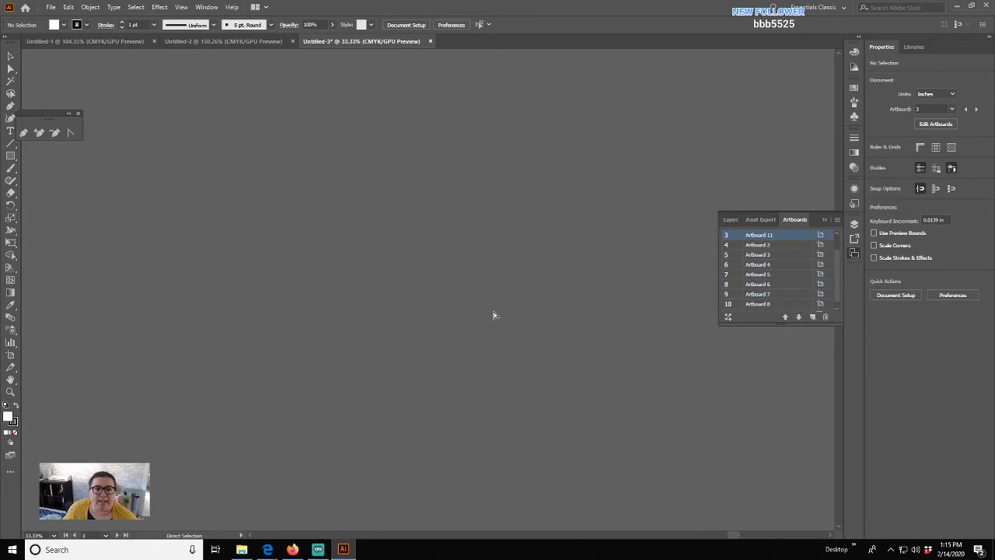
pyautogui.hotkey('ctrl', '-')
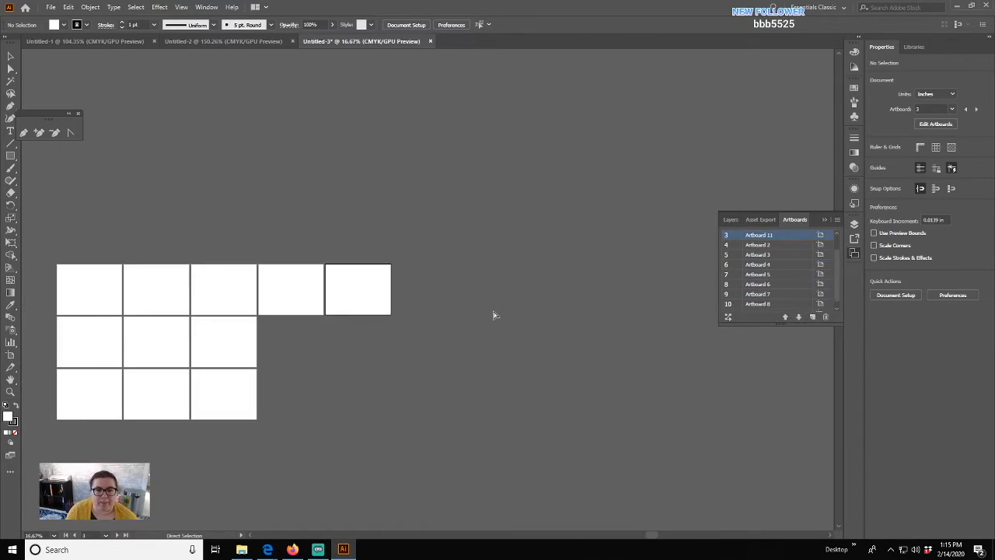
pyautogui.hotkey('ctrl', 'z')
pyautogui.hotkey('ctrl', 'z')
pyautogui.moveTo(369, 335); pyautogui.dragTo(564, 213)
pyautogui.click(49, 7)
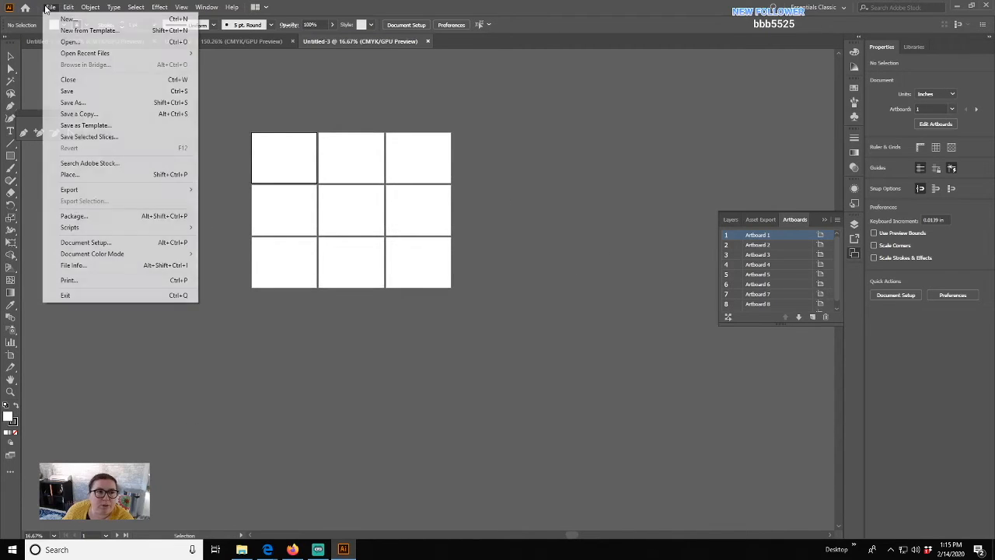
# - Open Document Setup, review its General and Type tabs, and enter Edit Artboards mode
pyautogui.click(70, 243)
pyautogui.moveTo(512, 147); pyautogui.dragTo(608, 103)
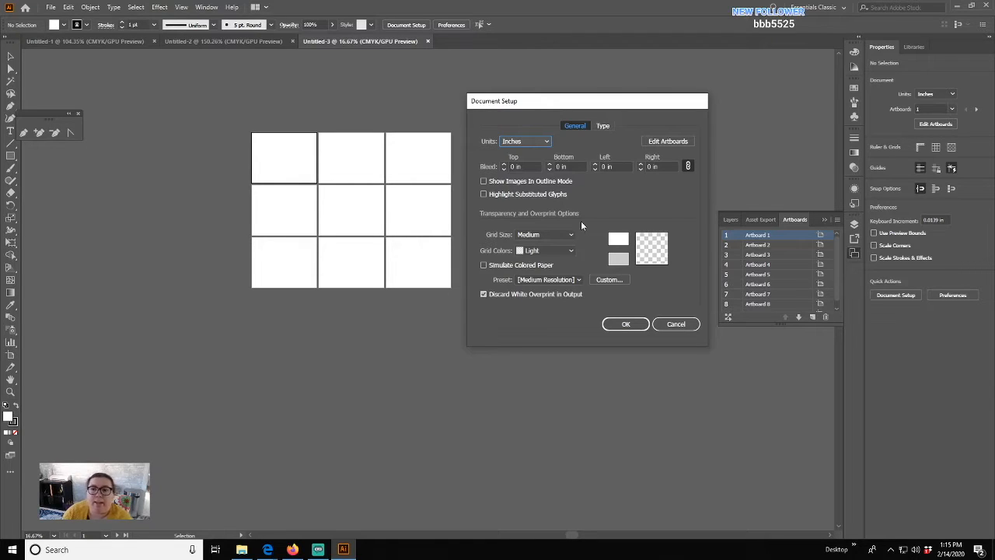
pyautogui.click(681, 147)
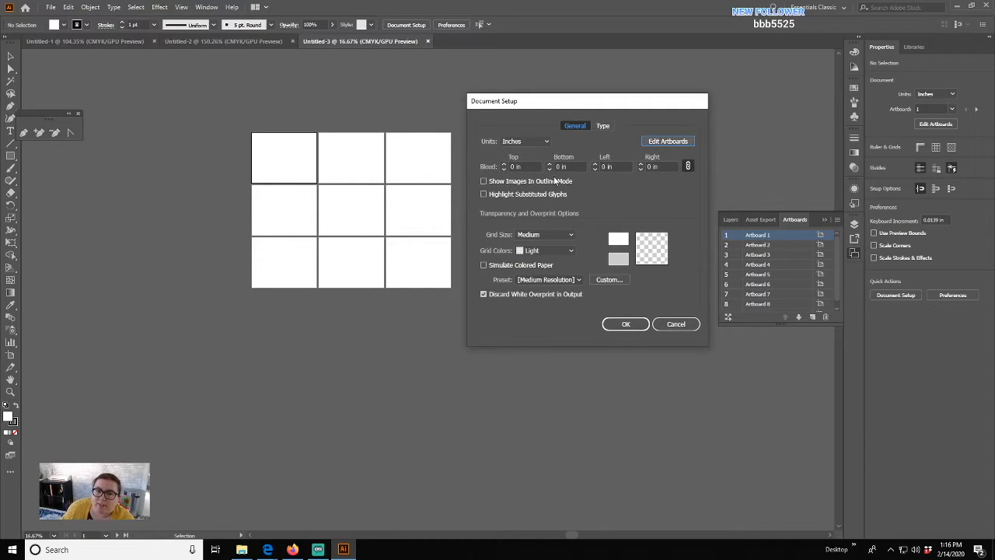
pyautogui.click(601, 125)
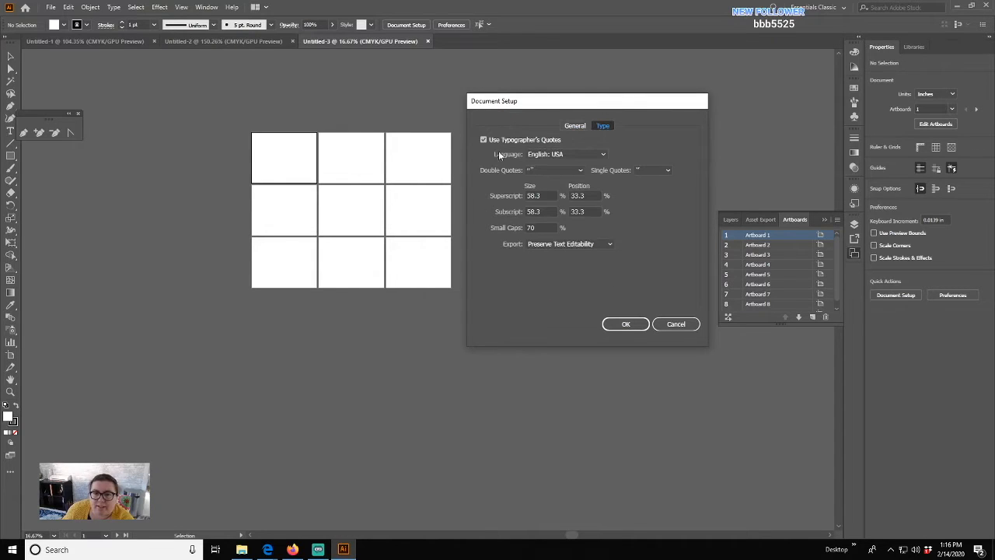
pyautogui.click(574, 125)
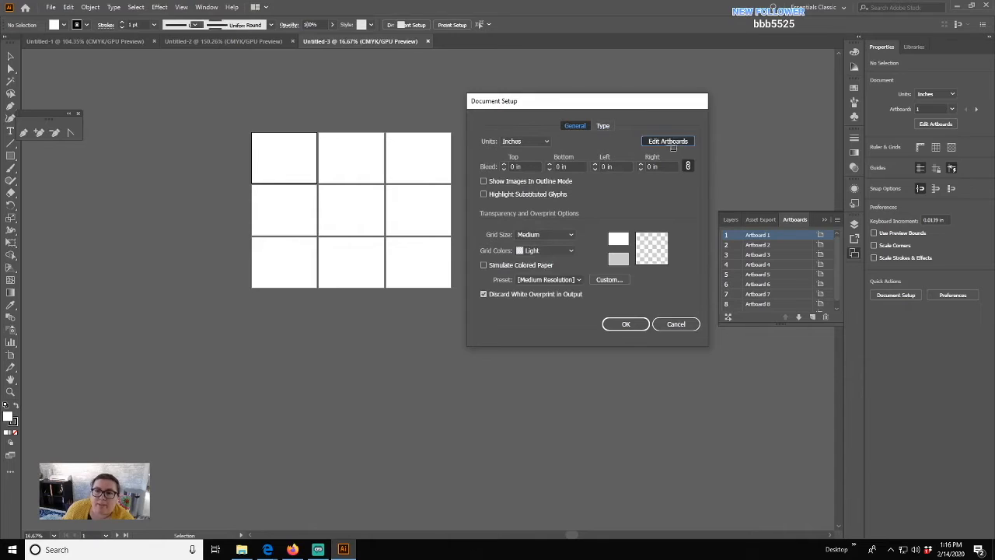
pyautogui.click(671, 141)
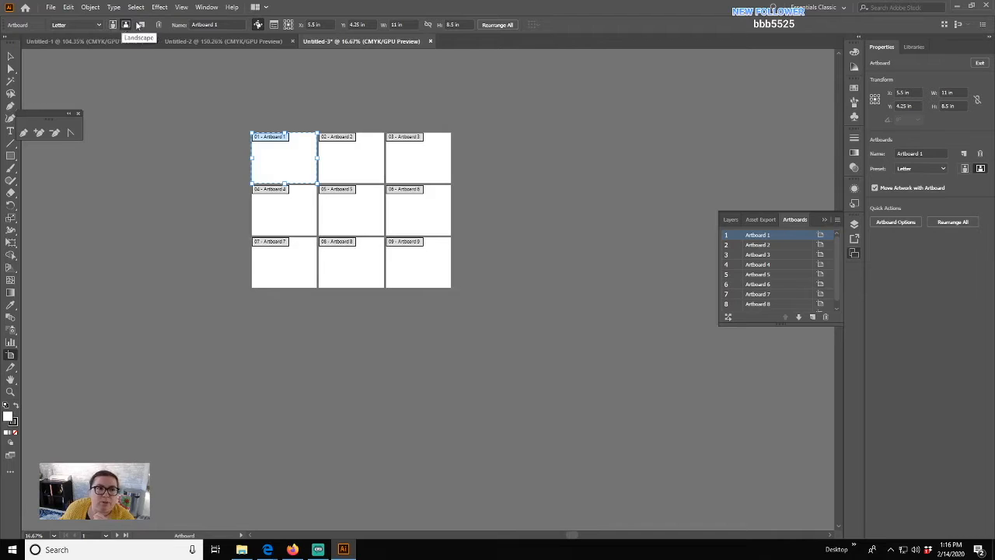
# - Add three extra artboards, moving the first one below Artboard 7
pyautogui.click(144, 26)
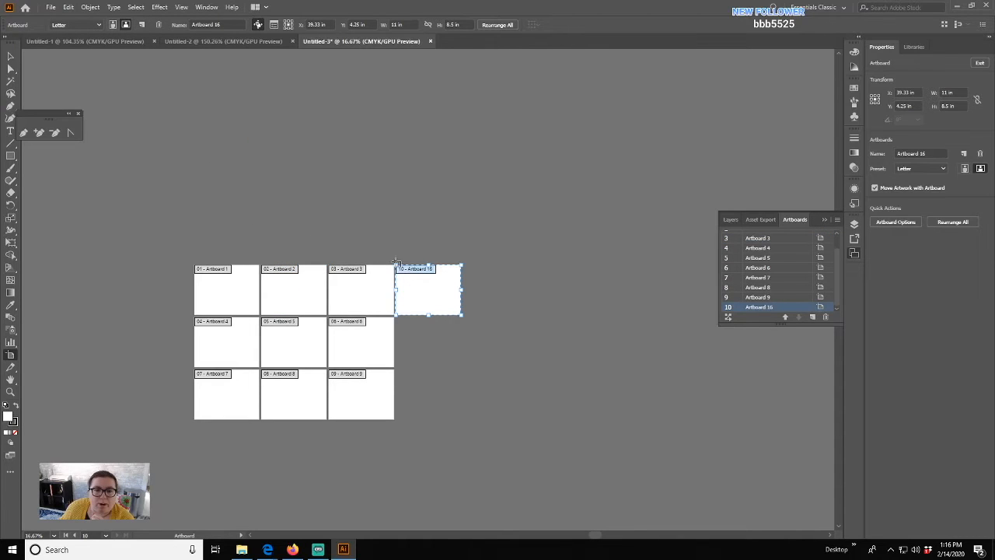
pyautogui.moveTo(425, 281); pyautogui.dragTo(227, 420)
pyautogui.click(143, 26)
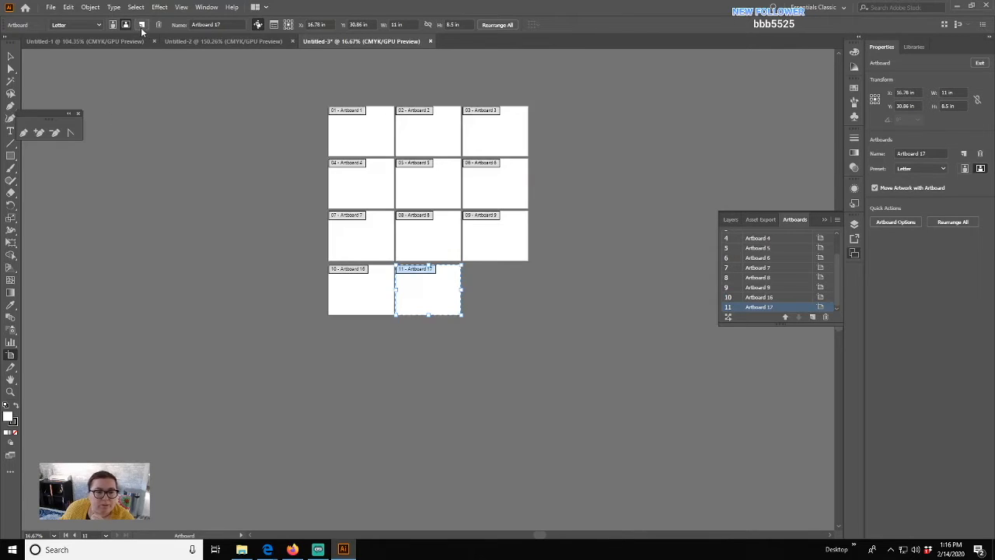
pyautogui.click(143, 26)
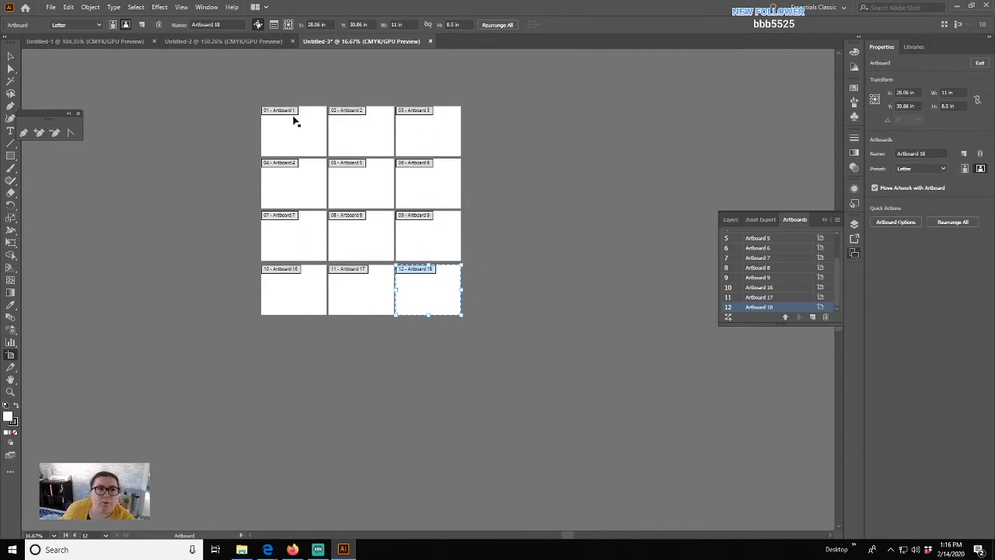
# - Delete the three extra artboards and exit the Artboard tool with Escape
pyautogui.click(160, 26)
pyautogui.click(159, 26)
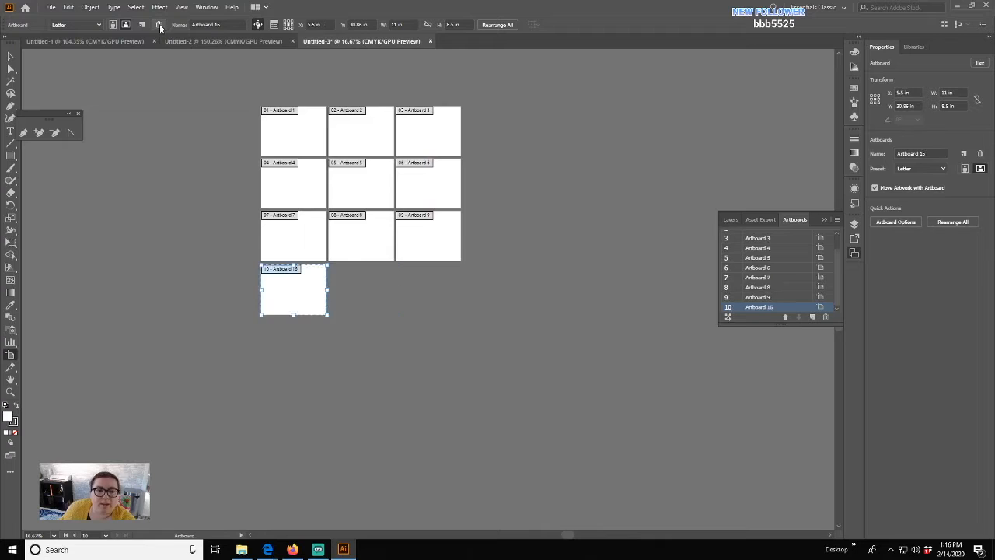
pyautogui.click(159, 25)
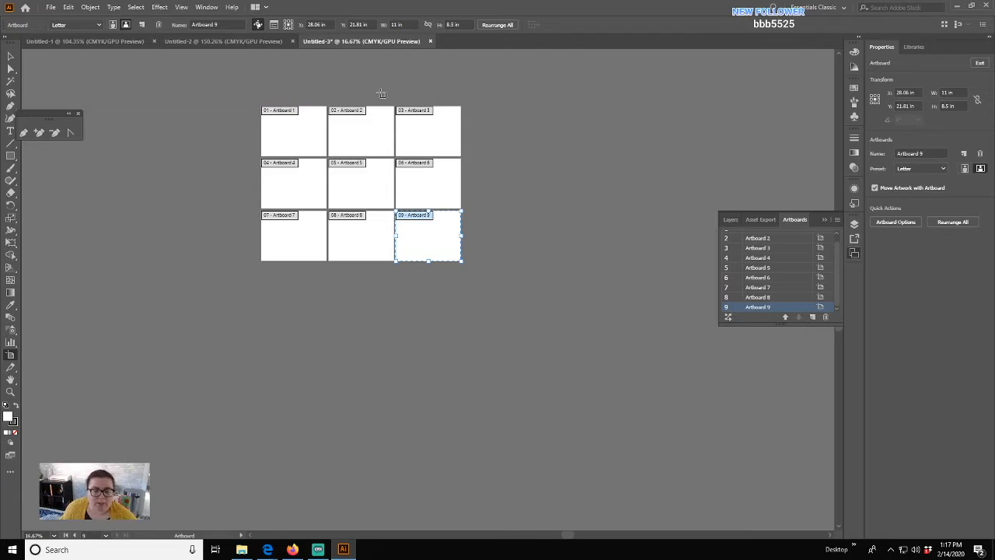
pyautogui.press('Escape')
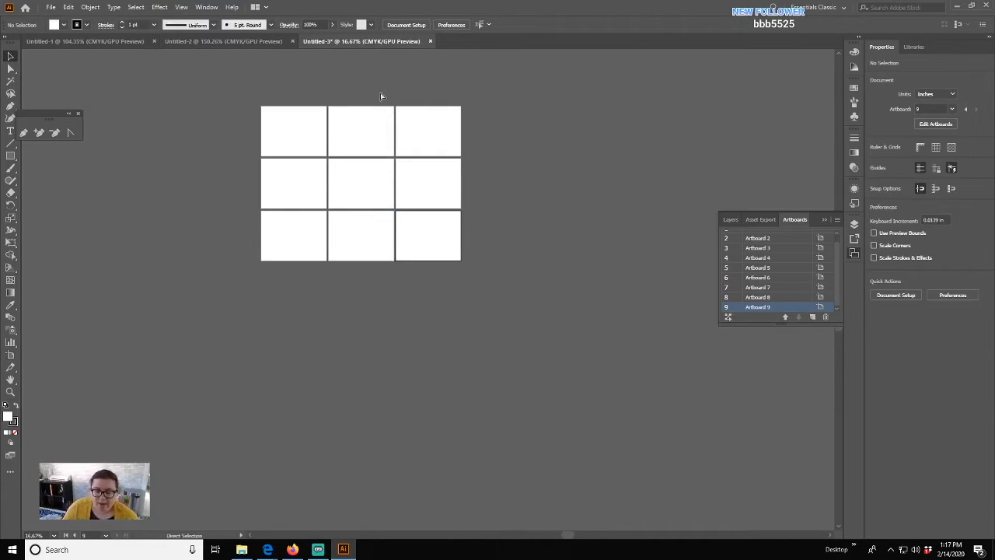
# - Zoom out to frame all nine artboards, close the floating Pen tools panel, and bring Untitled-2 forward
pyautogui.hotkey('ctrl', '0')
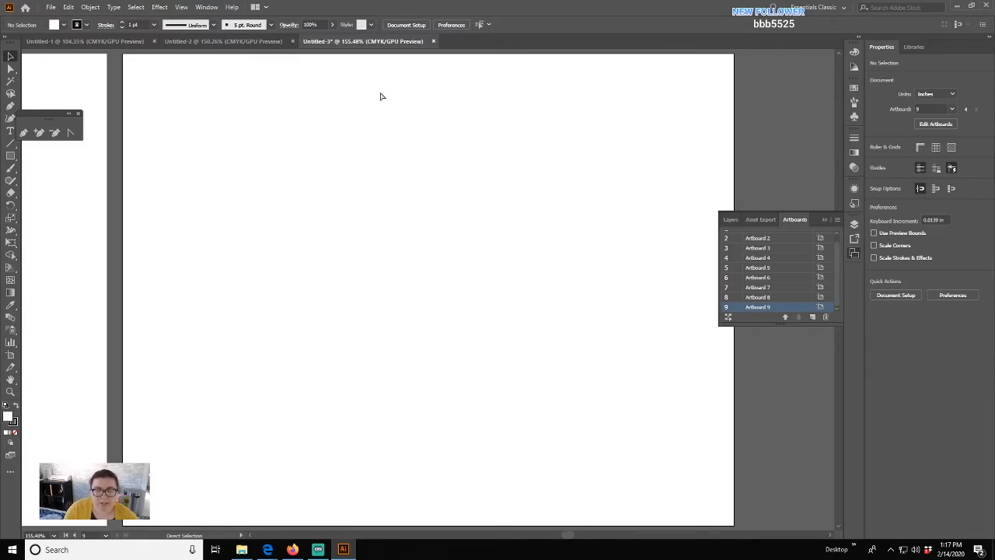
pyautogui.hotkey('ctrl', '-')
pyautogui.hotkey('ctrl', '-')
pyautogui.hotkey('ctrl', '-')
pyautogui.hotkey('ctrl', '-')
pyautogui.hotkey('ctrl', '-')
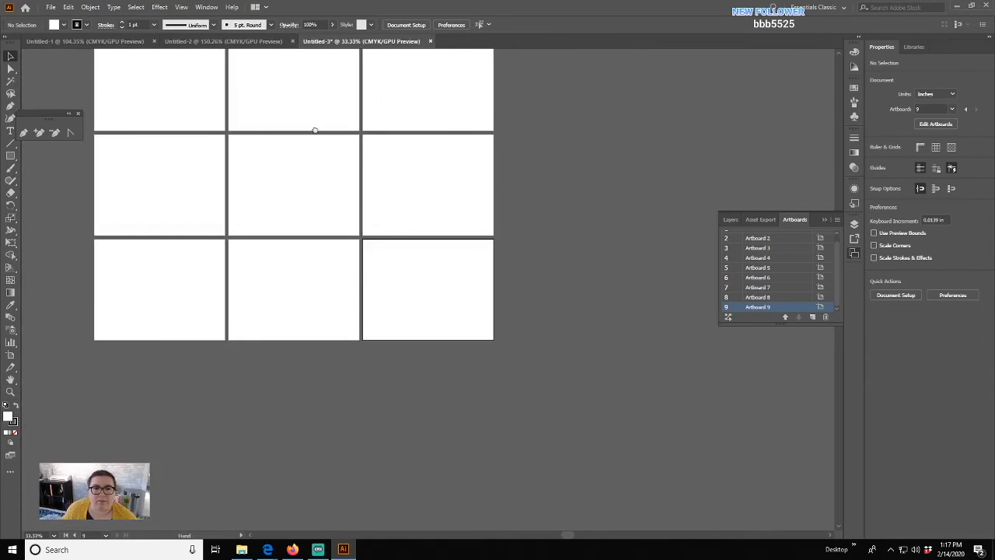
pyautogui.moveTo(313, 129); pyautogui.dragTo(407, 196)
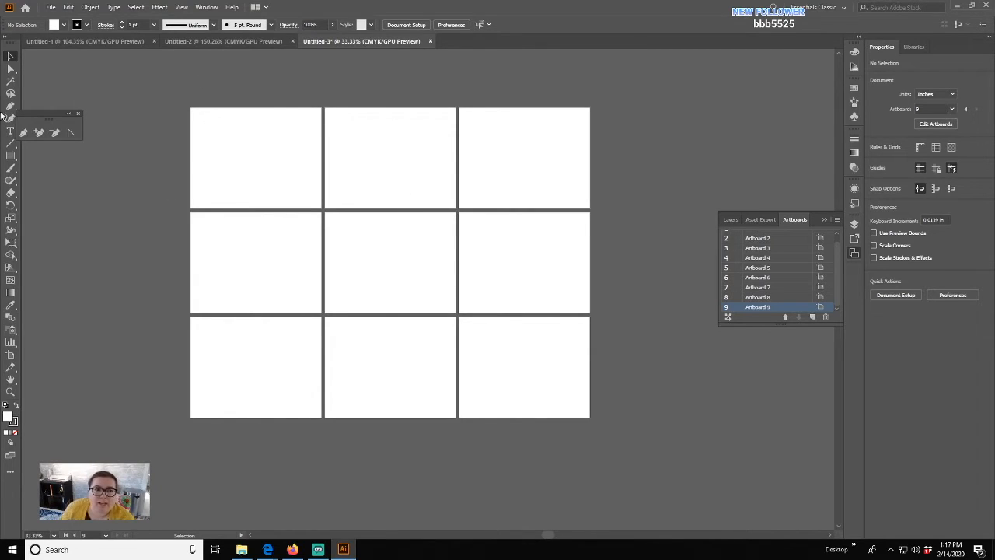
pyautogui.click(78, 115)
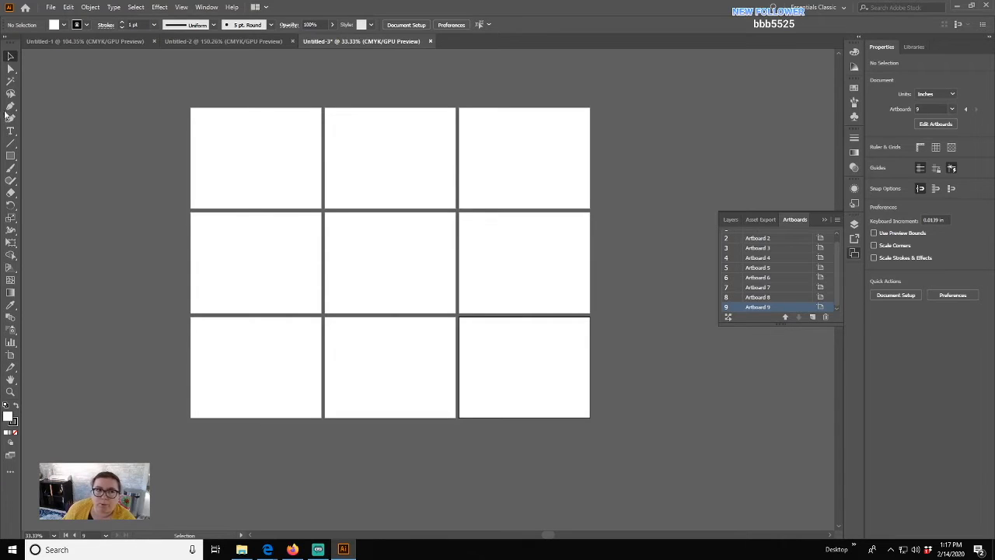
pyautogui.click(204, 43)
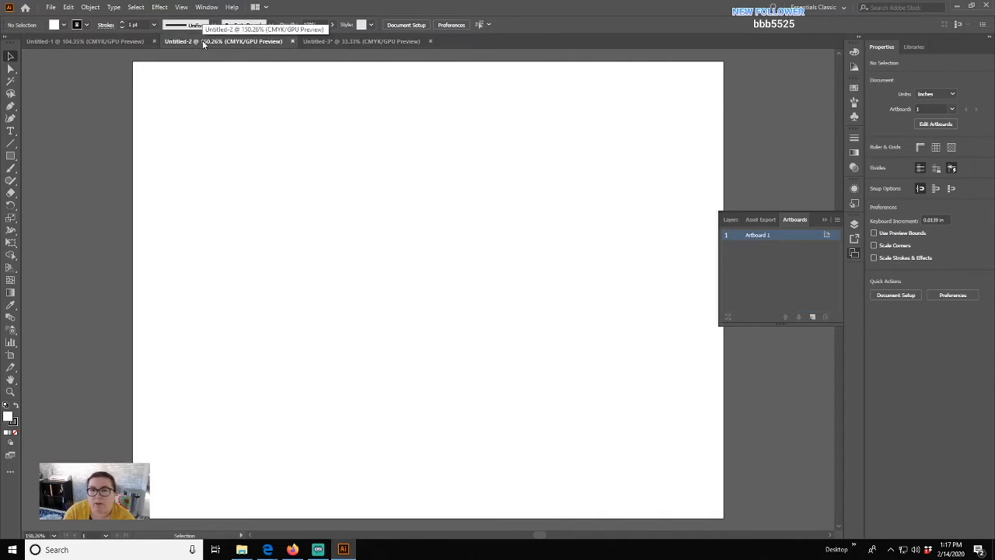
# - Zoom far out from Untitled-2's artboard and back in, ending with Ctrl+0 to fit it
pyautogui.hotkey('ctrl', '-')
pyautogui.hotkey('ctrl', '-')
pyautogui.hotkey('ctrl', '-')
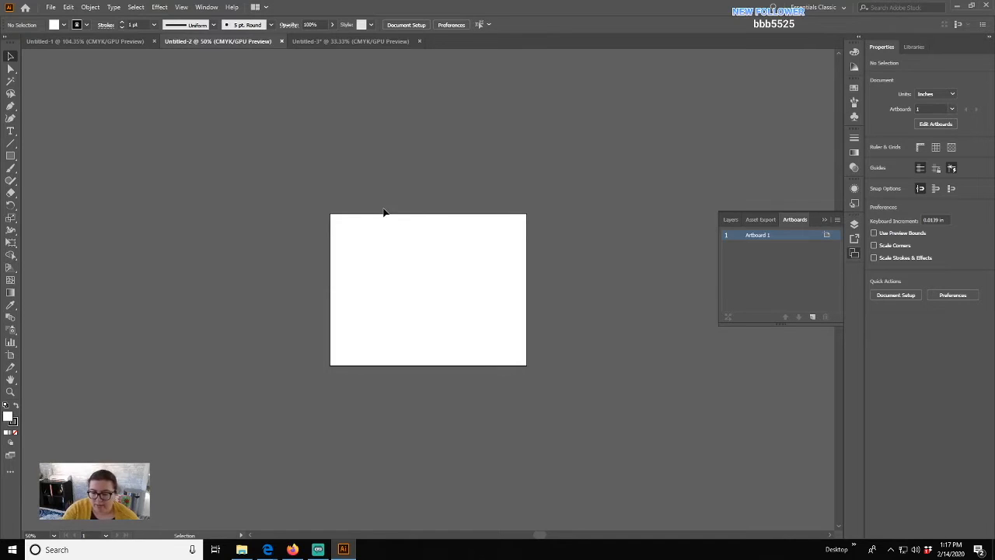
pyautogui.press('a')
pyautogui.hotkey('ctrl', '-')
pyautogui.hotkey('ctrl', '-')
pyautogui.hotkey('ctrl', '-')
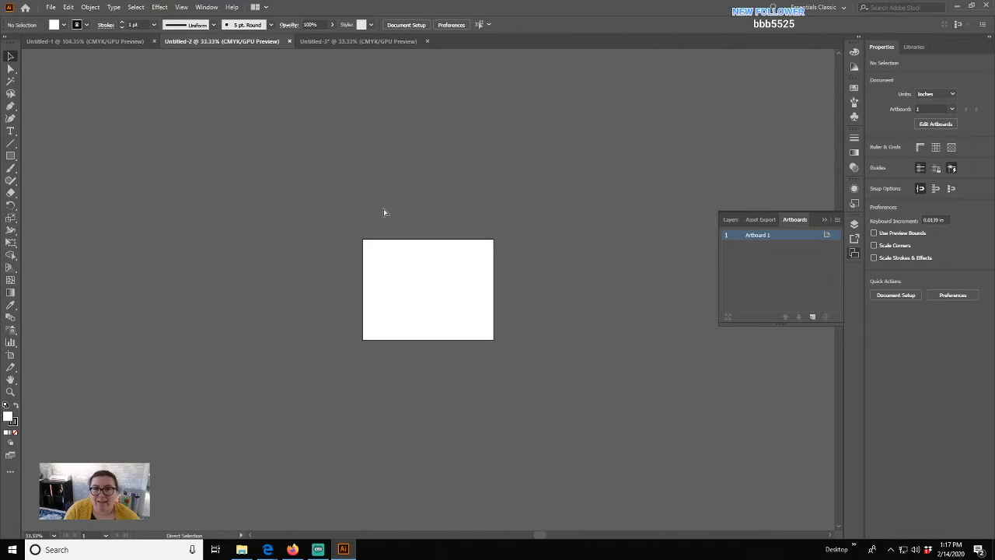
pyautogui.hotkey('ctrl', '=')
pyautogui.hotkey('ctrl', '=')
pyautogui.hotkey('ctrl', '=')
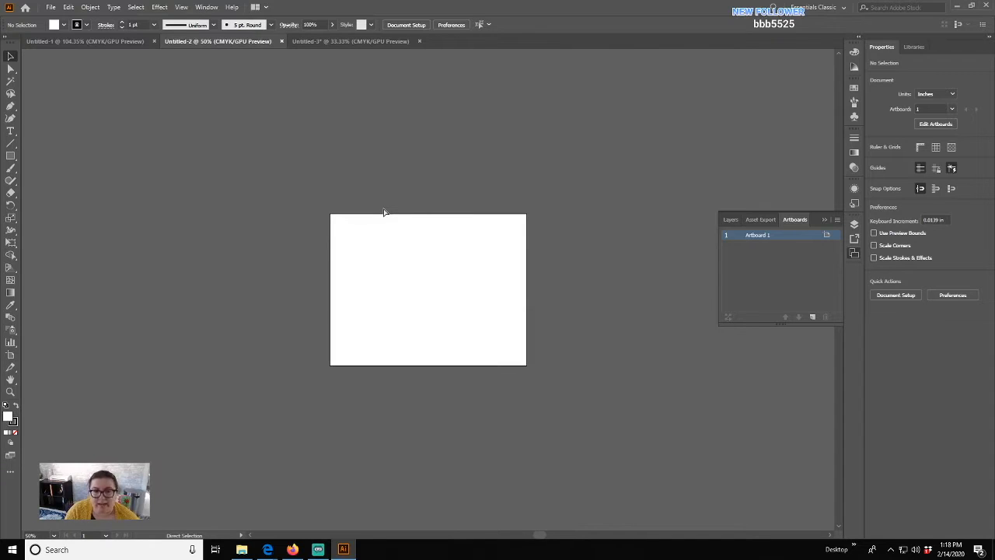
pyautogui.hotkey('ctrl', '0')
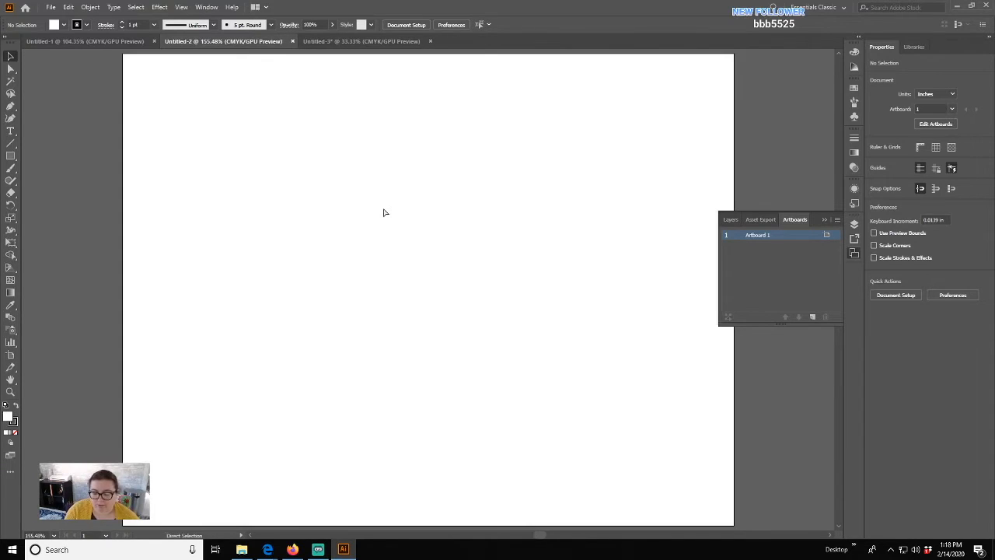
pyautogui.hotkey('ctrl', '-')
pyautogui.hotkey('ctrl', '-')
pyautogui.hotkey('ctrl', '-')
pyautogui.hotkey('ctrl', '-')
pyautogui.hotkey('ctrl', '-')
pyautogui.hotkey('ctrl', '-')
pyautogui.hotkey('ctrl', '-')
pyautogui.hotkey('ctrl', '-')
pyautogui.hotkey('ctrl', '-')
pyautogui.hotkey('ctrl', '-')
pyautogui.hotkey('ctrl', '-')
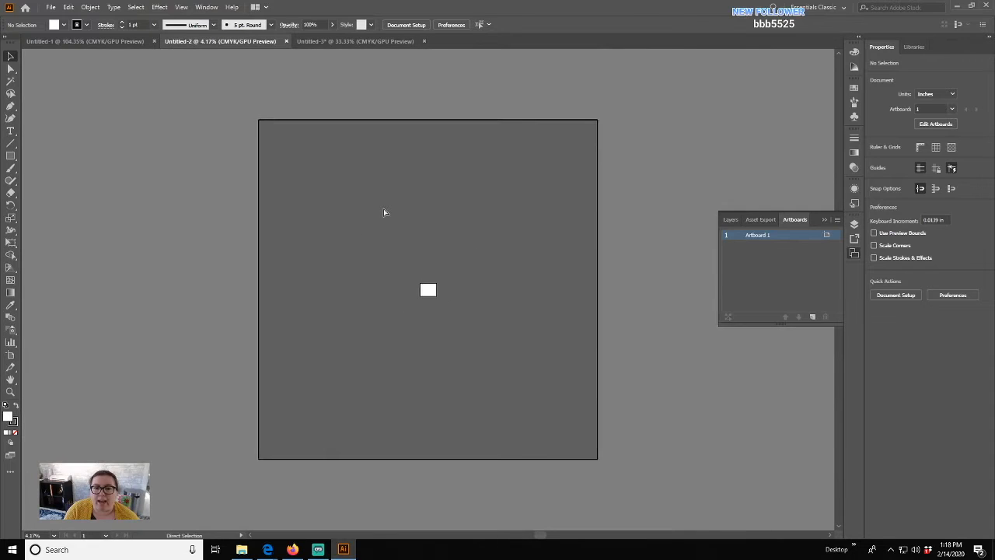
pyautogui.hotkey('ctrl', '-')
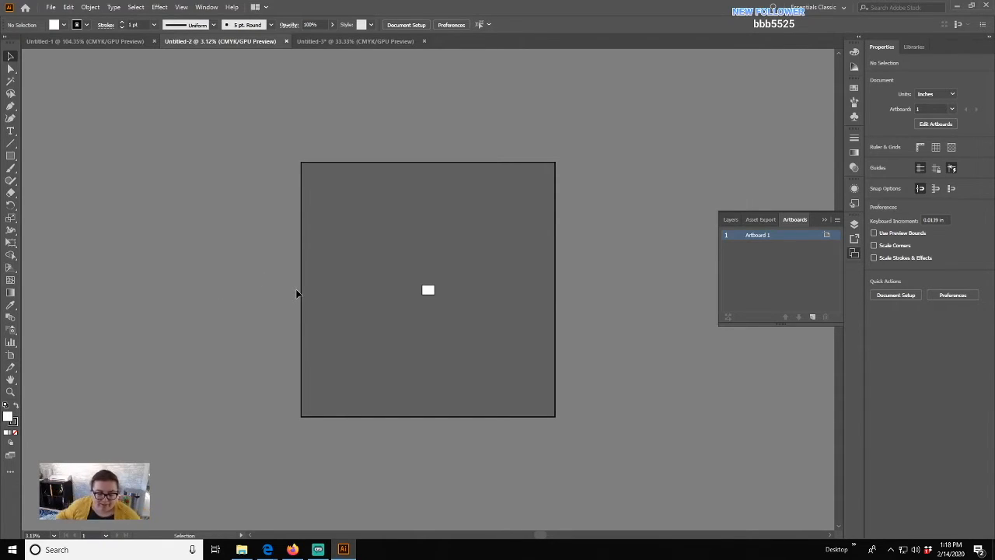
pyautogui.press('a')
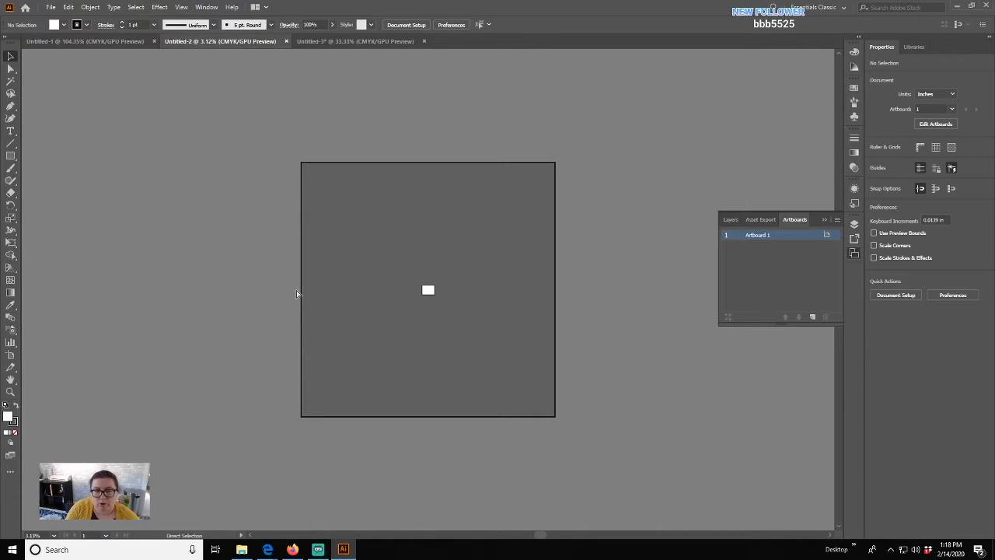
pyautogui.hotkey('ctrl', '=')
pyautogui.hotkey('ctrl', '=')
pyautogui.hotkey('ctrl', '=')
pyautogui.hotkey('ctrl', '=')
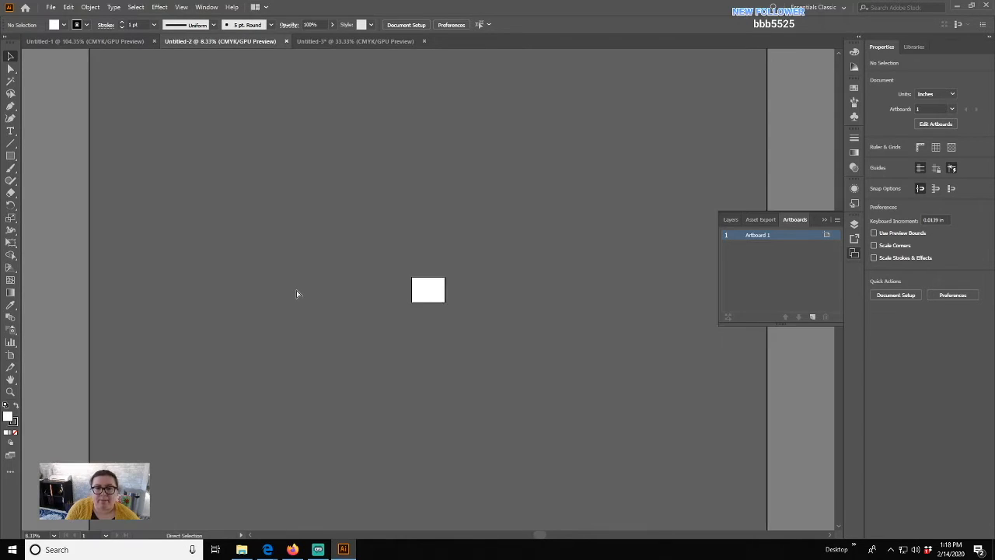
pyautogui.hotkey('ctrl', '0')
pyautogui.press('v')
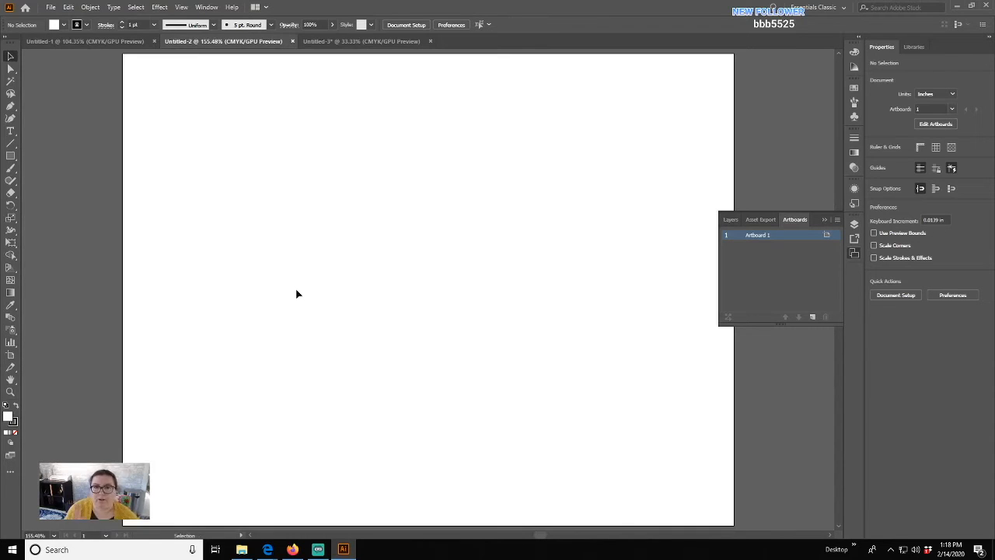
# - Dismiss the floating panel group holding Layers, Asset Export and Artboards
pyautogui.click(825, 221)
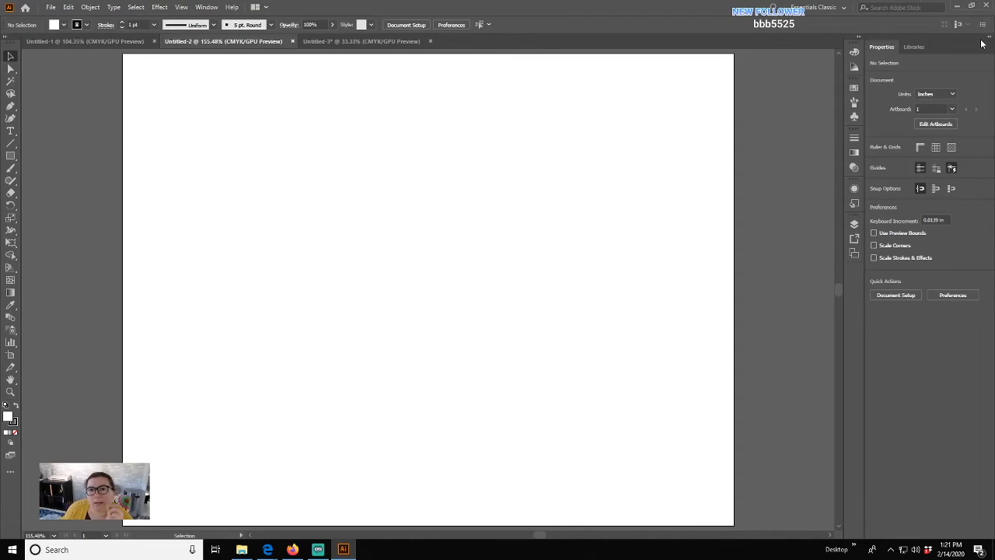
# - Switch the Tools panel to two columns, then cancel the fill Color Picker without changes
pyautogui.click(6, 40)
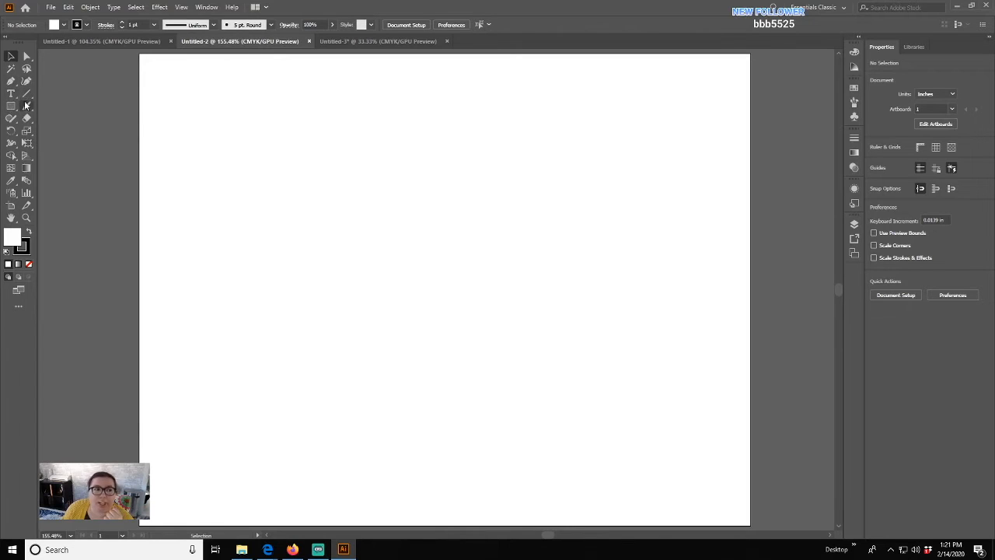
pyautogui.click(6, 39)
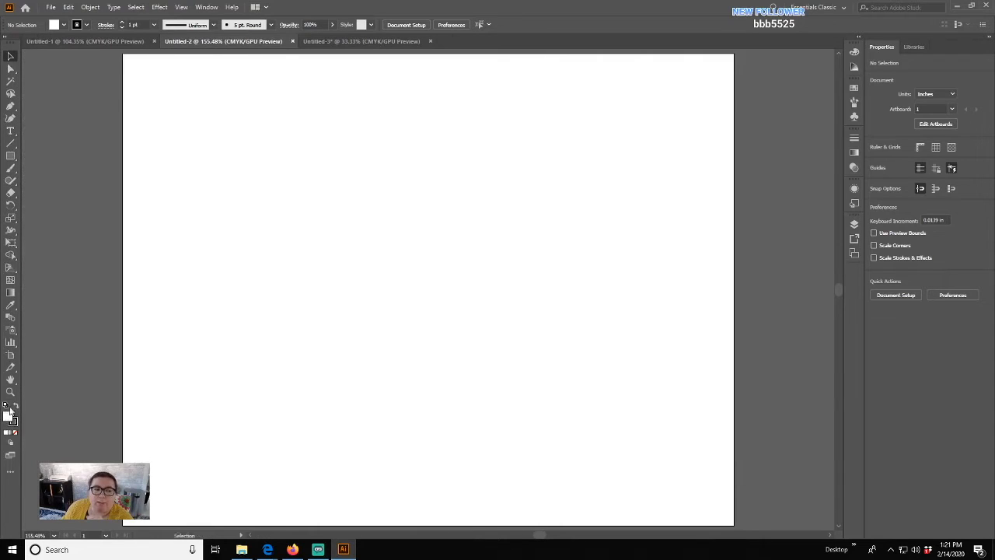
pyautogui.click(6, 39)
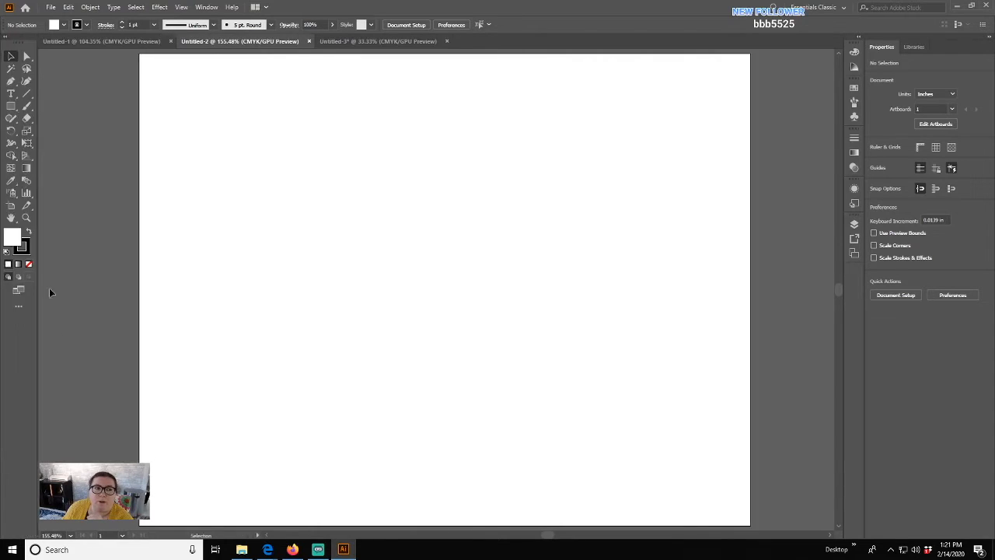
pyautogui.doubleClick(10, 241)
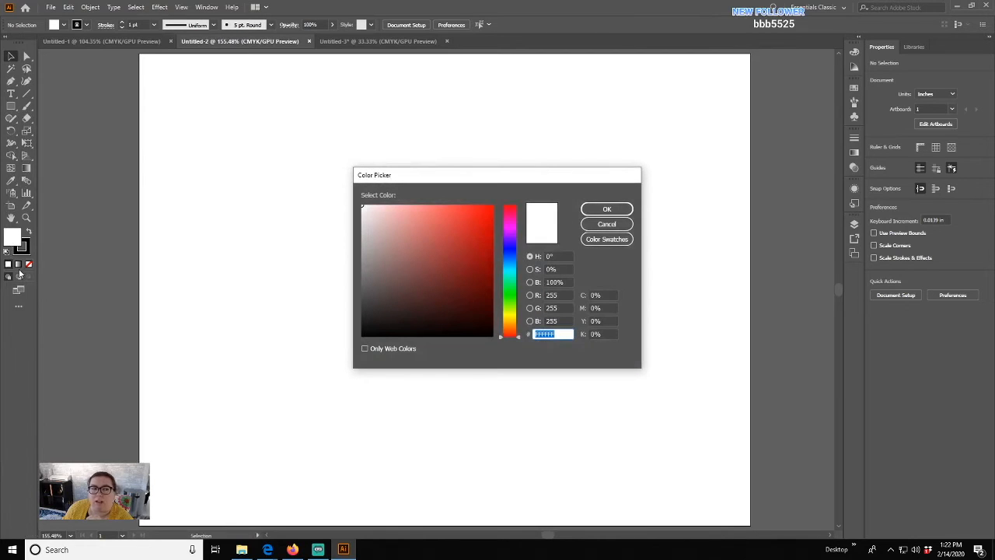
pyautogui.click(584, 226)
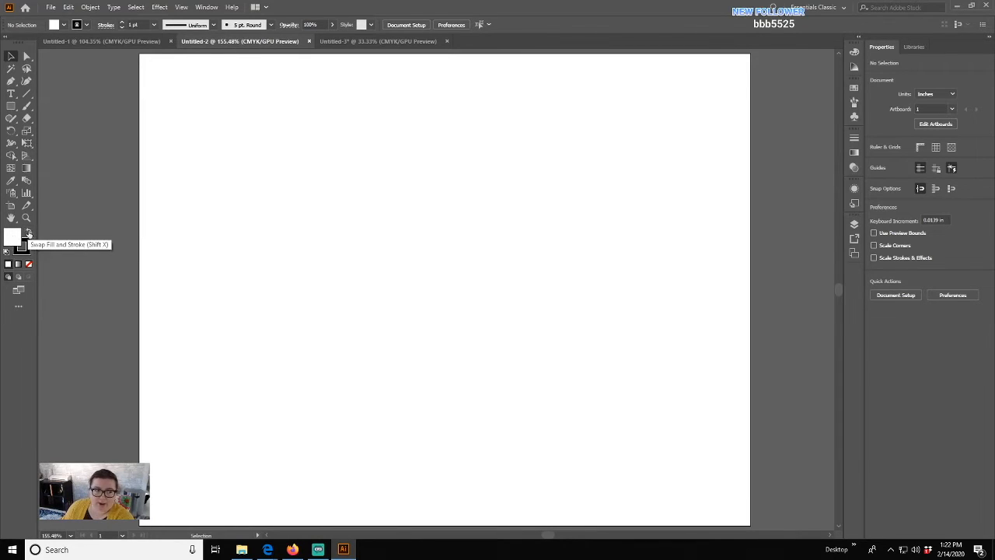
pyautogui.click(28, 233)
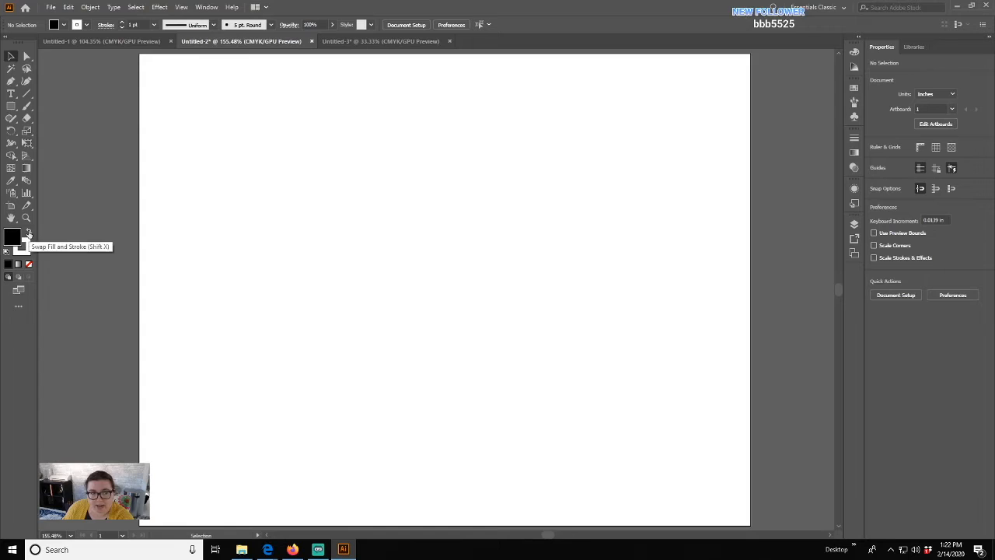
pyautogui.click(28, 233)
pyautogui.click(28, 234)
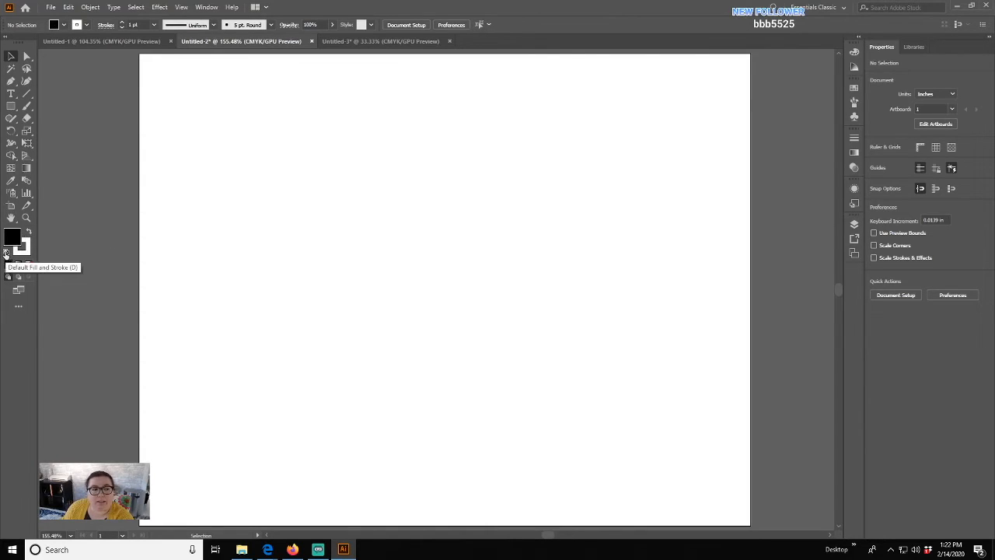
pyautogui.click(6, 254)
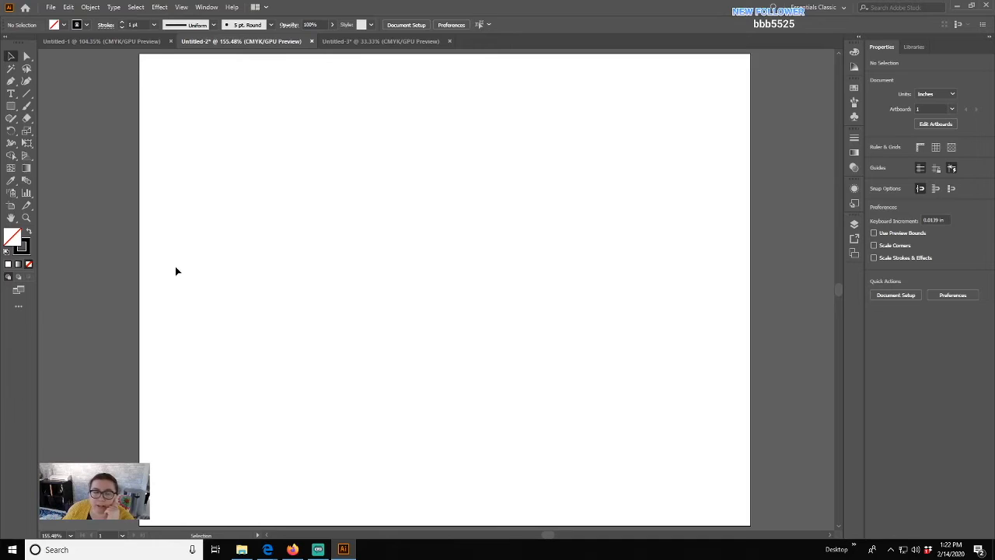
pyautogui.click(6, 252)
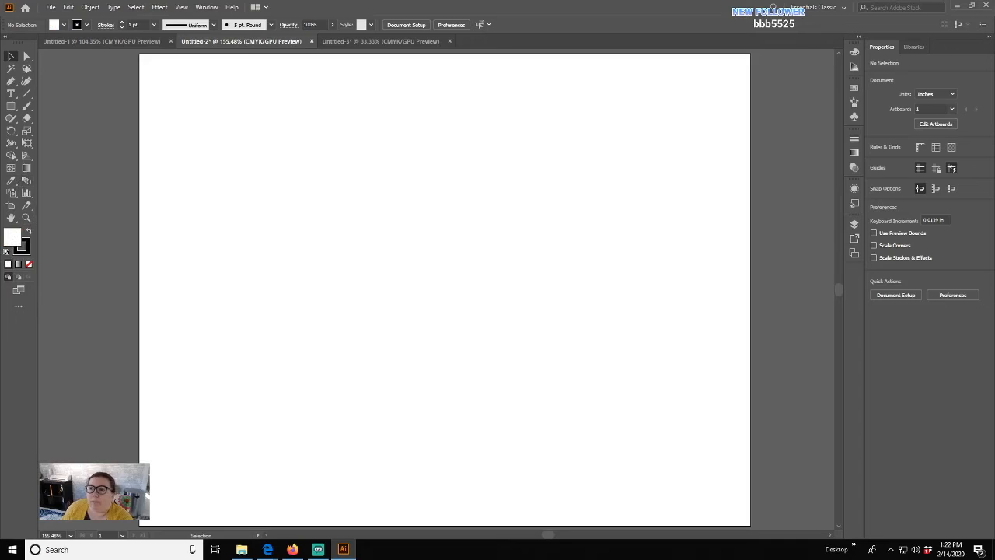
# - Expand the right panel dock to full size and show the Brushes, then the Symbols library
pyautogui.click(859, 39)
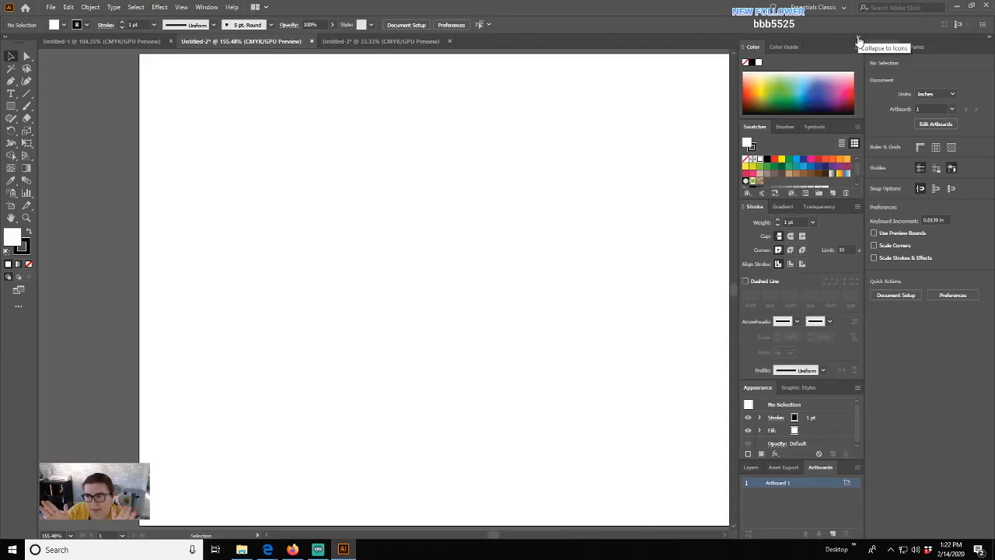
pyautogui.hotkey('ctrl', '0')
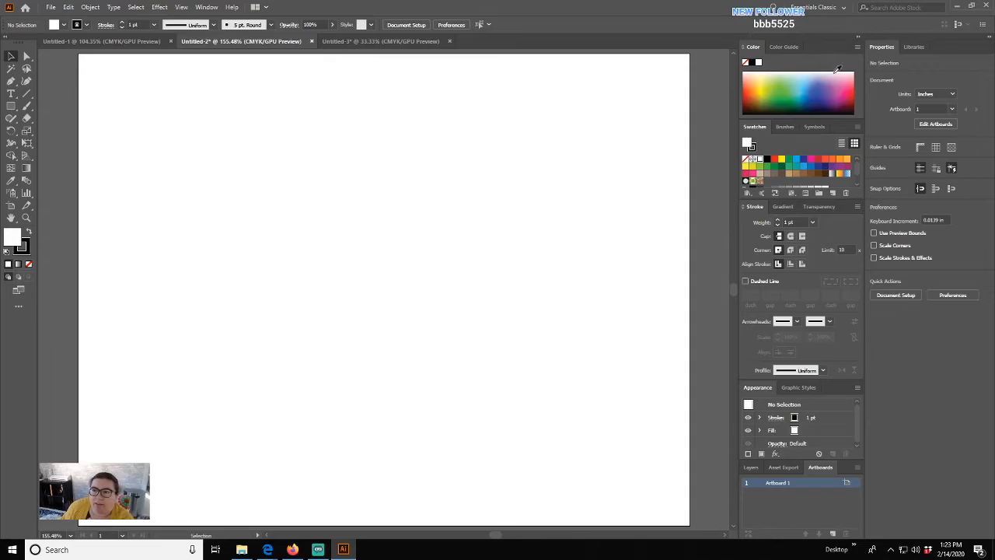
pyautogui.click(858, 36)
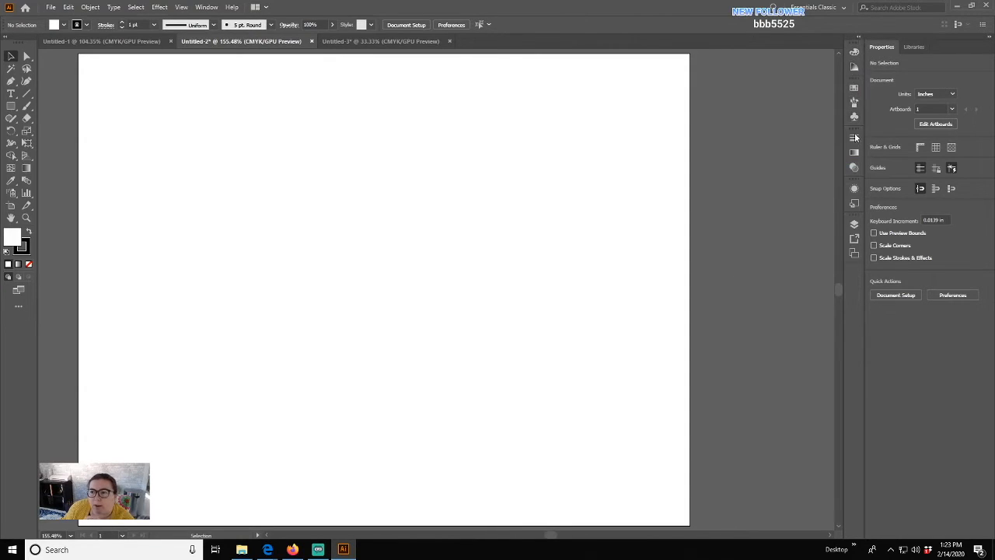
pyautogui.click(858, 38)
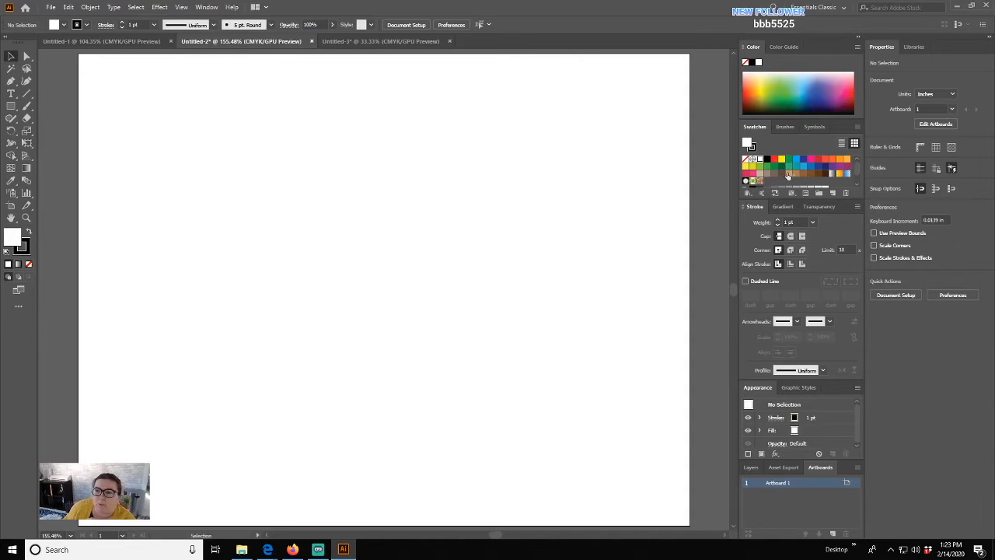
pyautogui.click(785, 127)
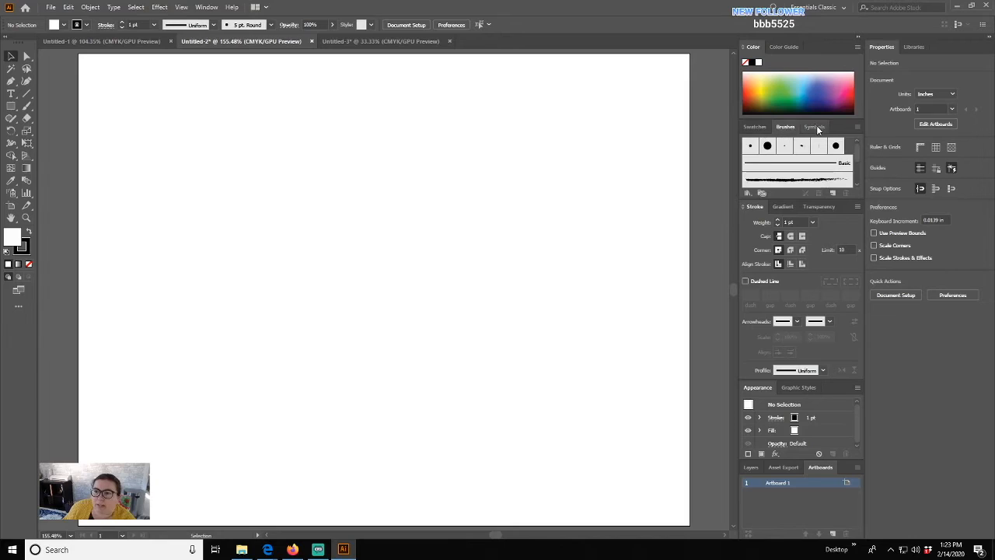
pyautogui.click(814, 127)
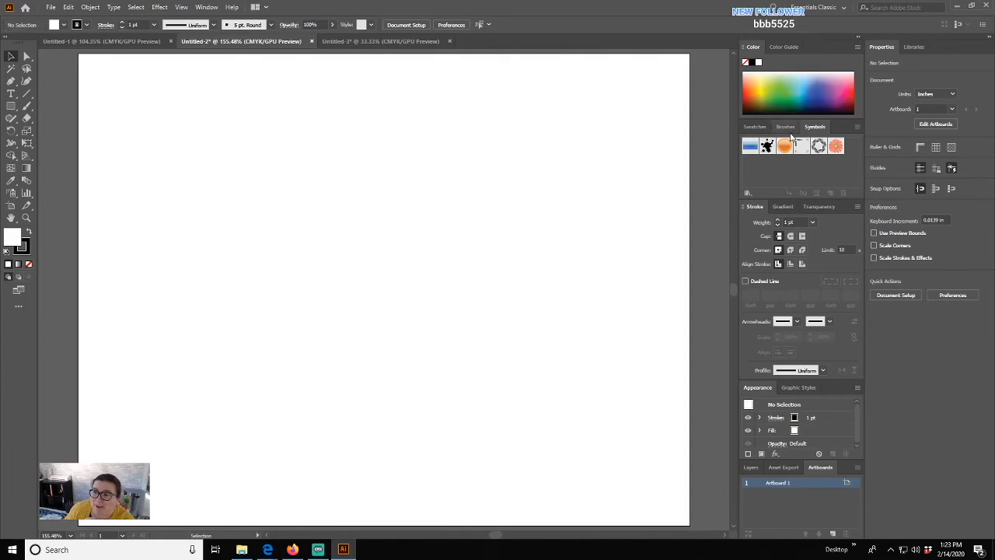
pyautogui.click(836, 145)
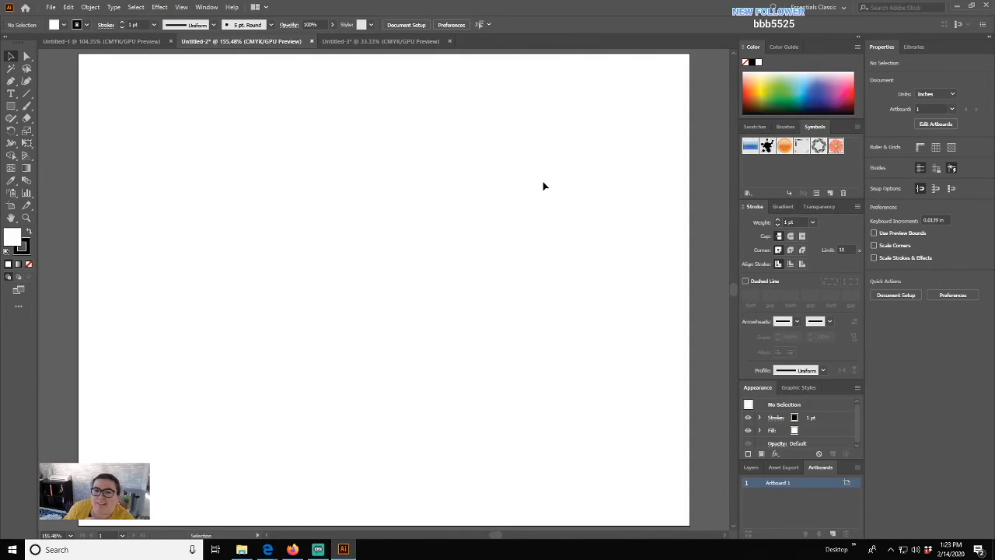
pyautogui.click(11, 193)
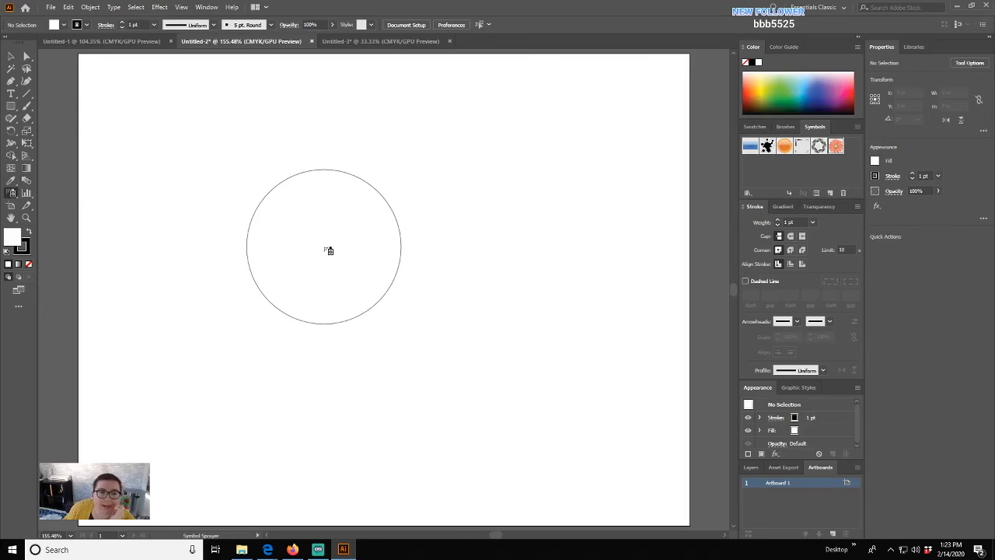
pyautogui.click(323, 248)
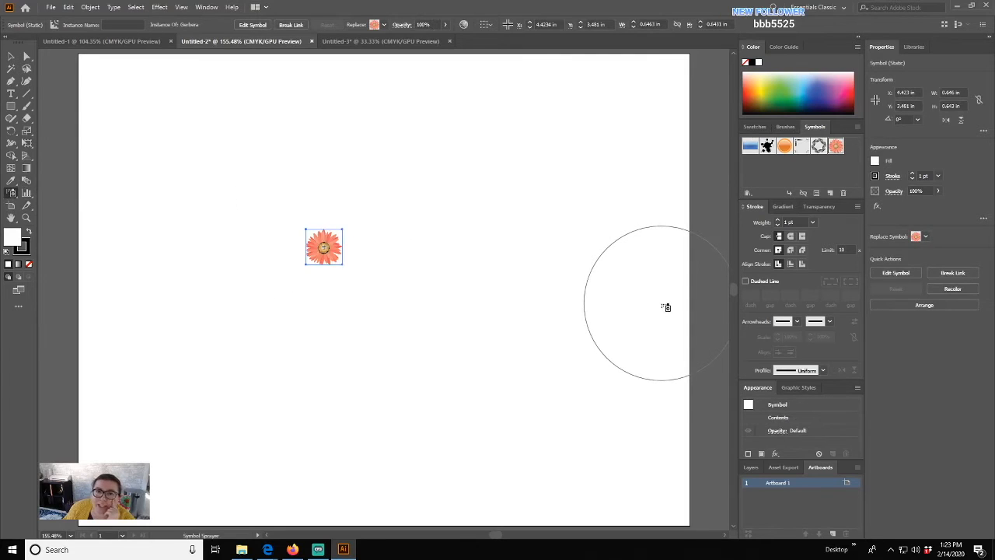
pyautogui.click(11, 56)
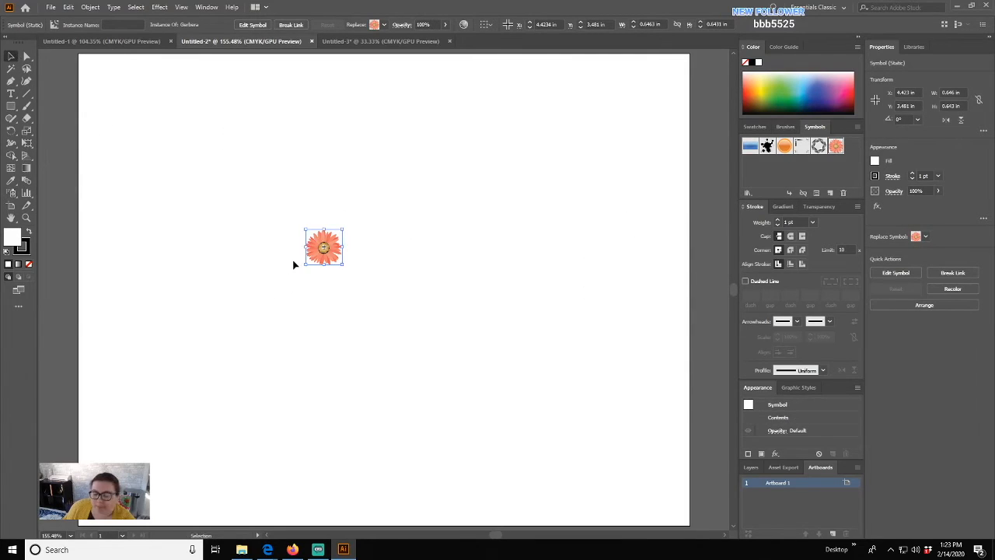
pyautogui.press('Delete')
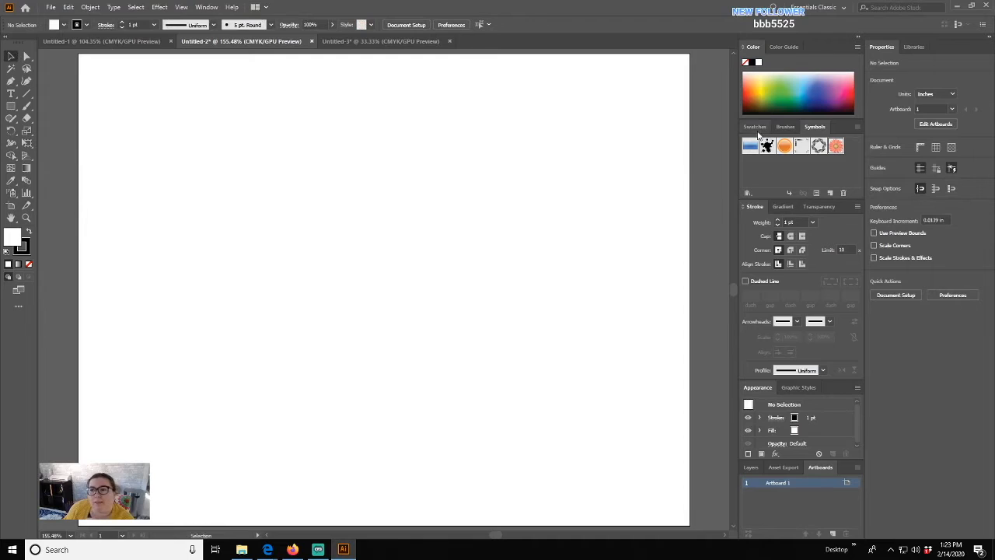
pyautogui.click(755, 127)
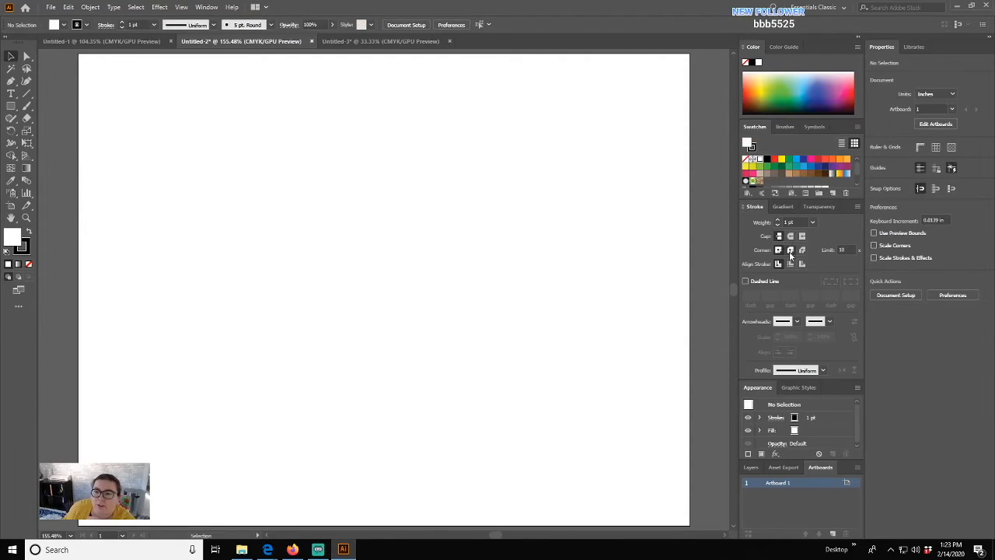
pyautogui.click(857, 206)
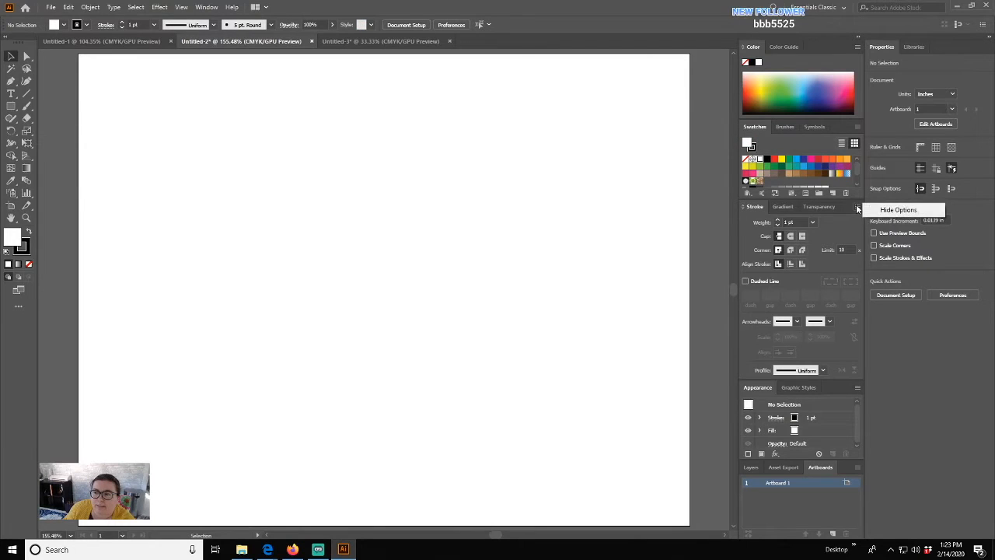
pyautogui.click(883, 209)
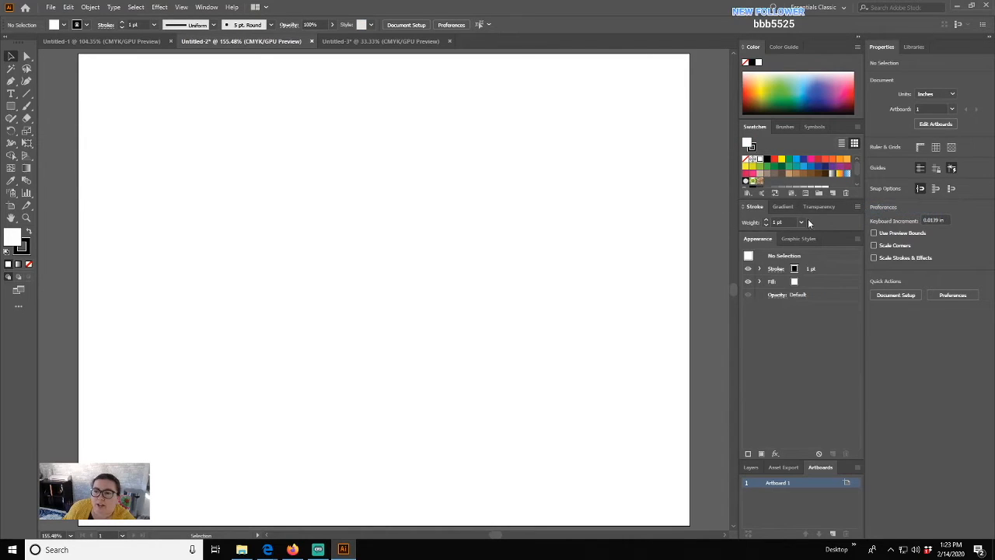
pyautogui.click(858, 206)
pyautogui.click(890, 210)
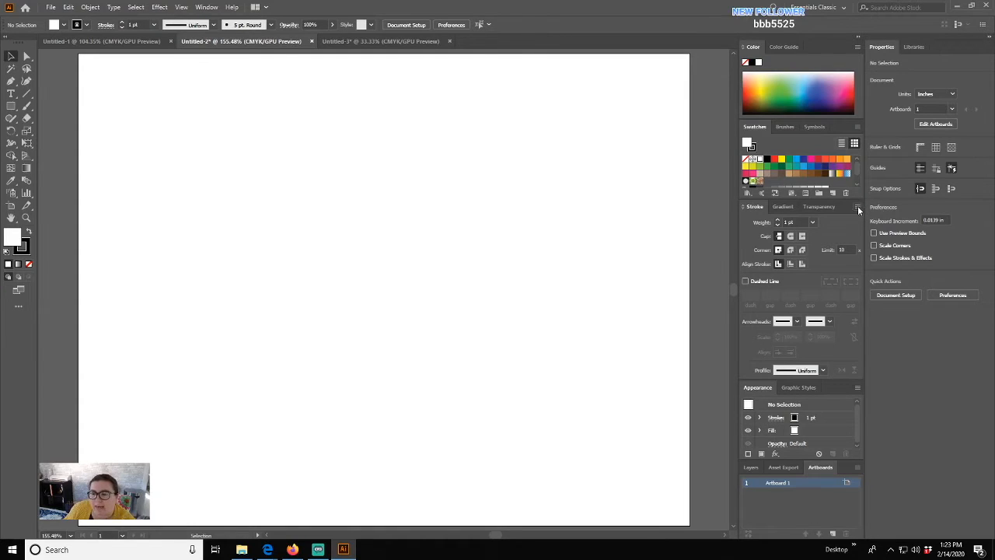
pyautogui.click(800, 388)
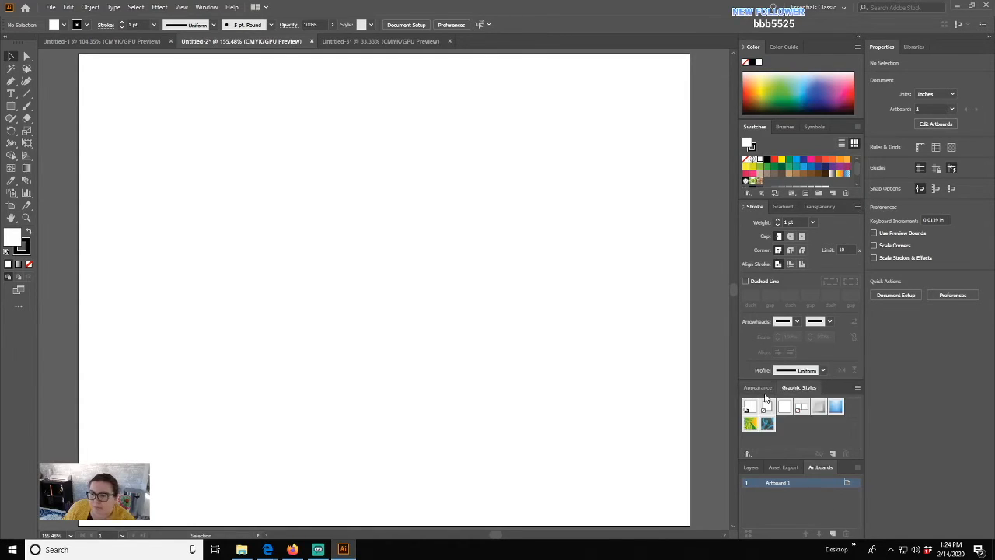
pyautogui.click(757, 387)
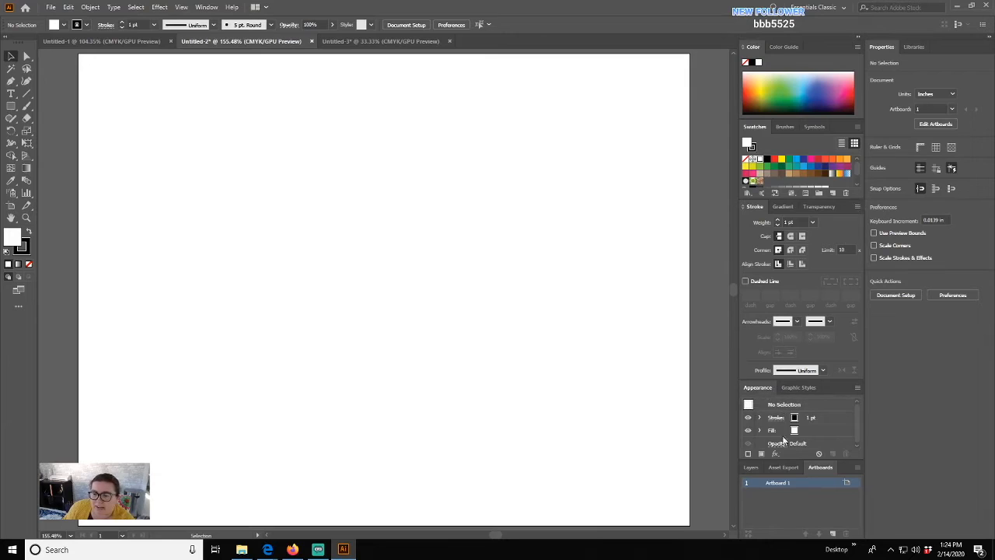
# - Show the Layers list with Layer 1 and check the Units dropdown, leaving it at Inches
pyautogui.click(751, 467)
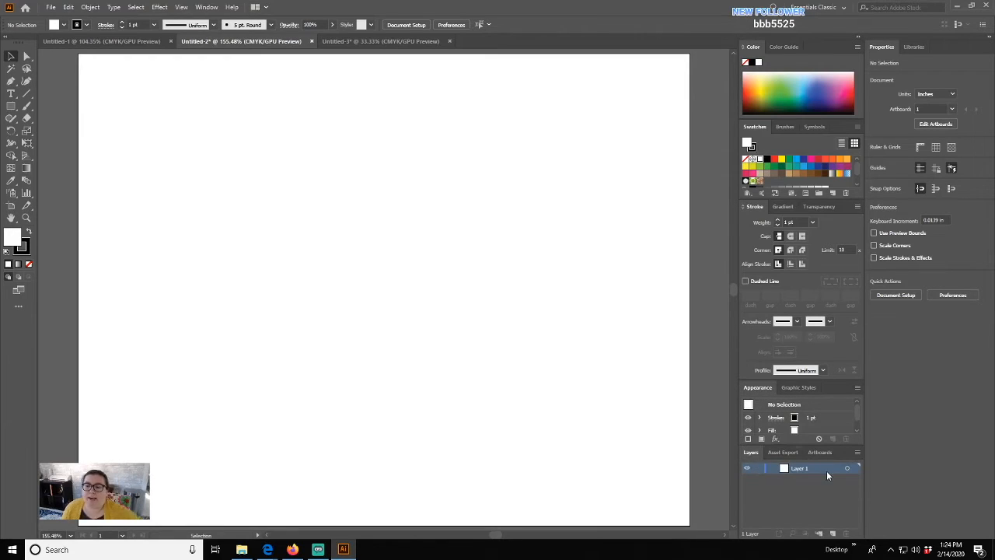
pyautogui.click(819, 453)
pyautogui.click(751, 453)
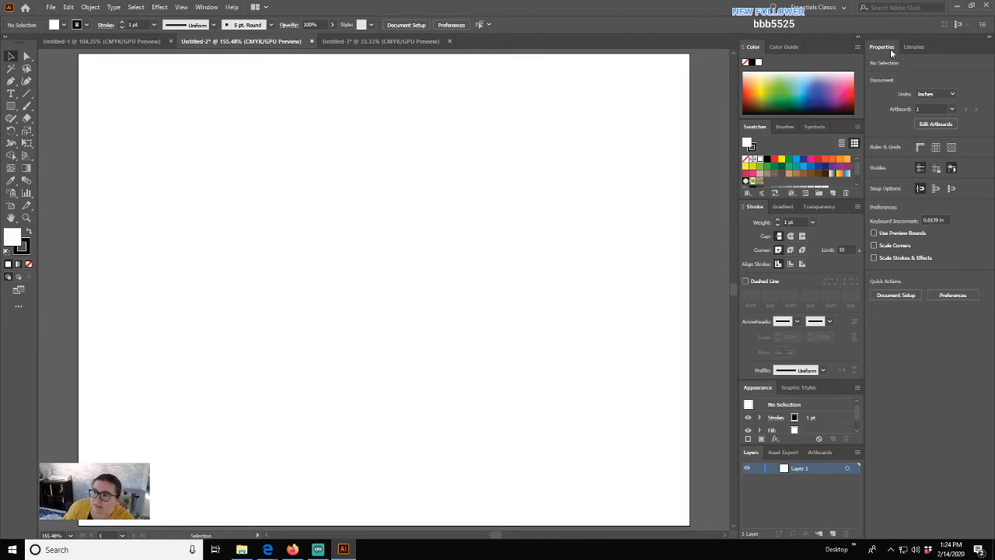
pyautogui.click(950, 94)
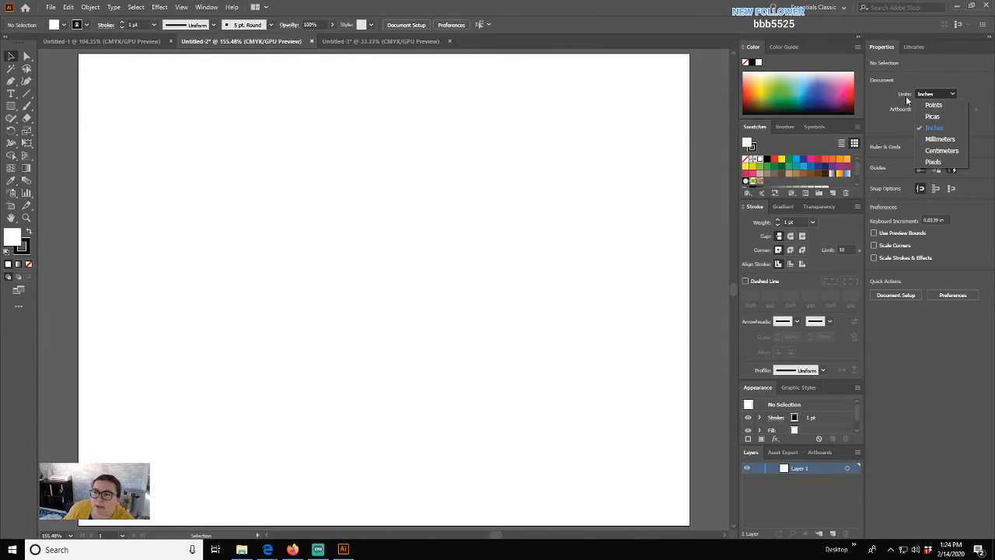
pyautogui.click(905, 107)
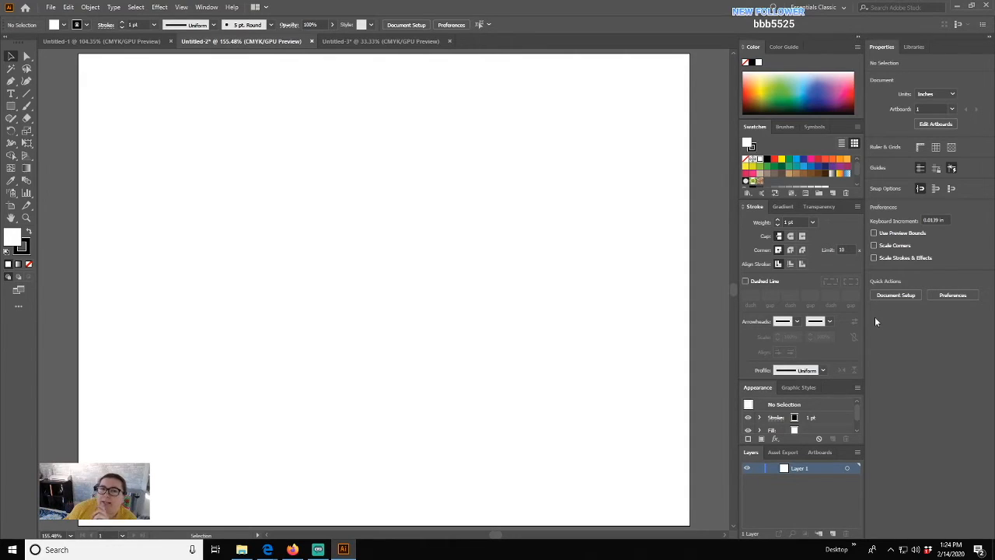
# - Open the Libraries panel to show My Library's saved colours, themes, gradient and graphics
pyautogui.click(914, 47)
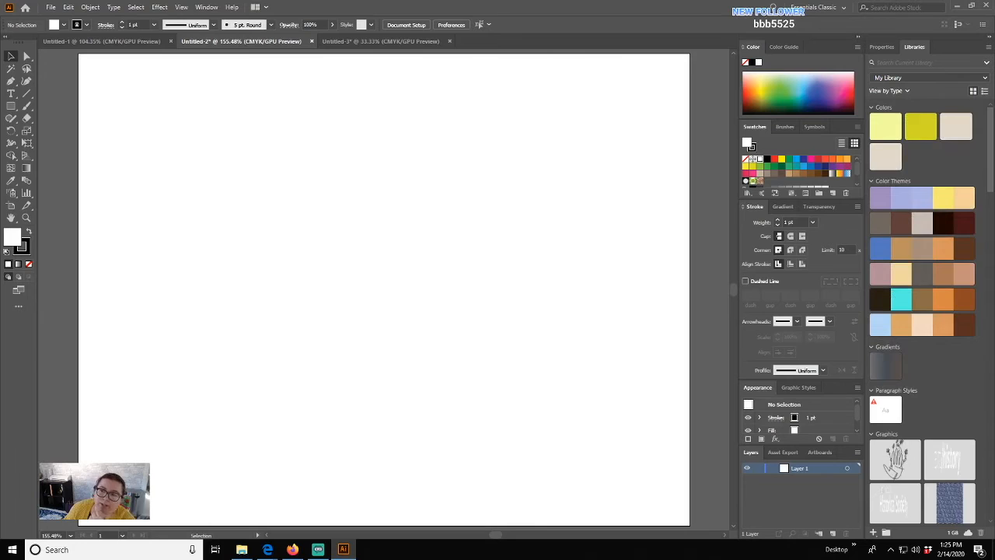
# - Scroll through My Library's saved patterns, then switch back to the Properties panel
pyautogui.scroll(-10, 929, 341)
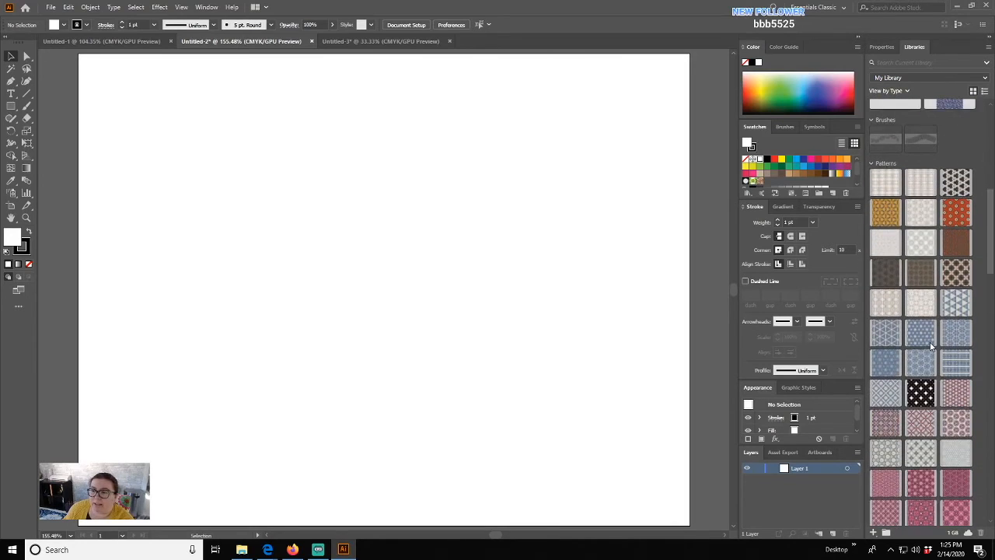
pyautogui.scroll(-5, 930, 341)
pyautogui.scroll(-4, 937, 337)
pyautogui.scroll(-8, 937, 338)
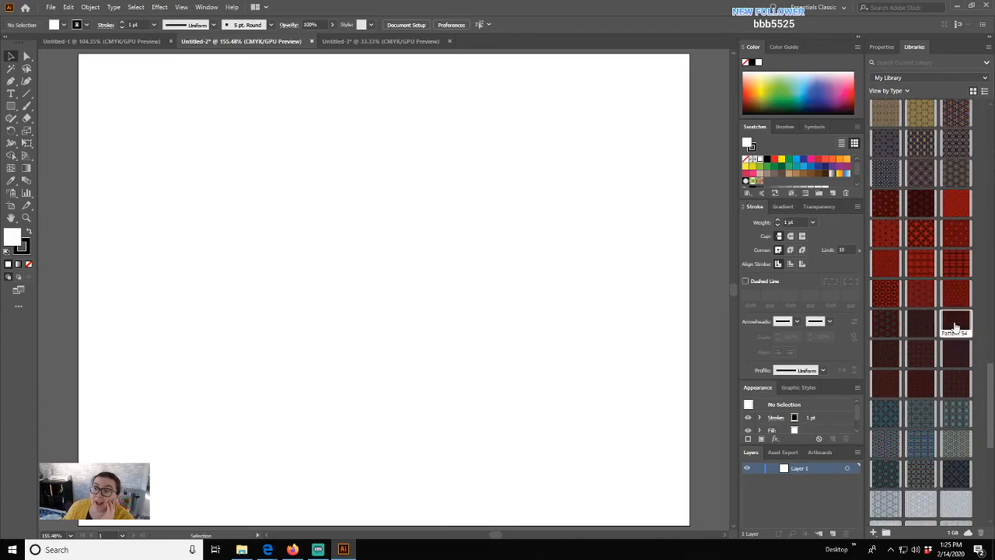
pyautogui.scroll(-10, 957, 327)
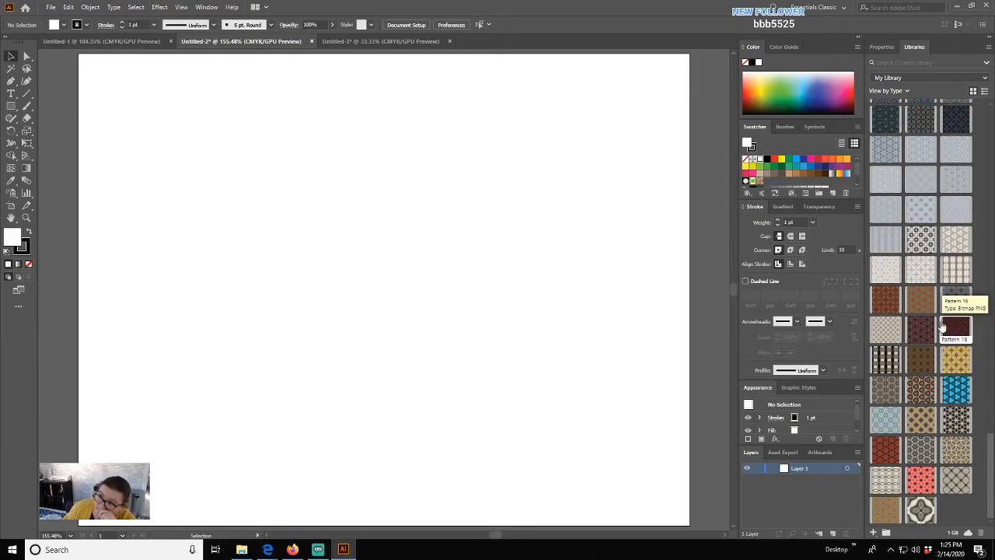
pyautogui.scroll(15, 941, 333)
pyautogui.scroll(5, 934, 328)
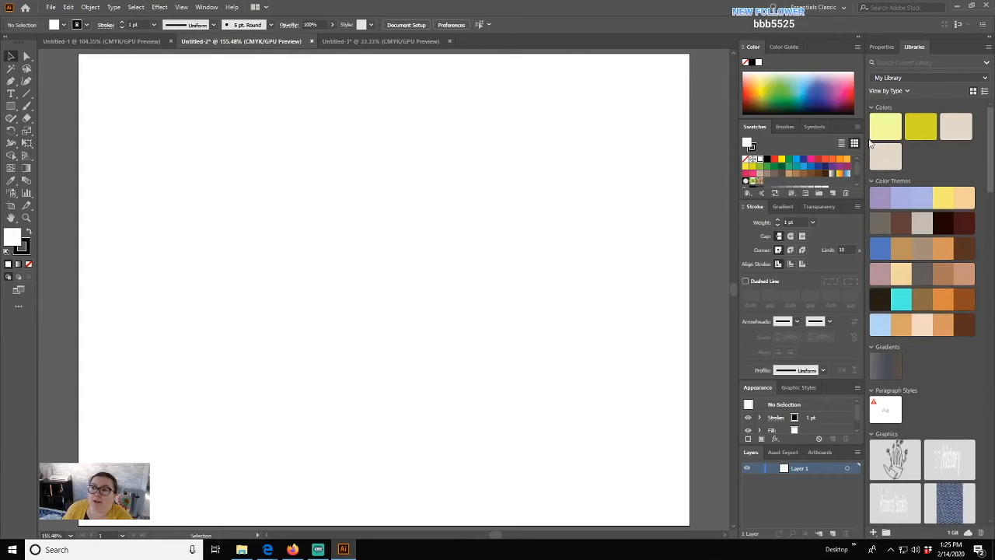
pyautogui.click(886, 48)
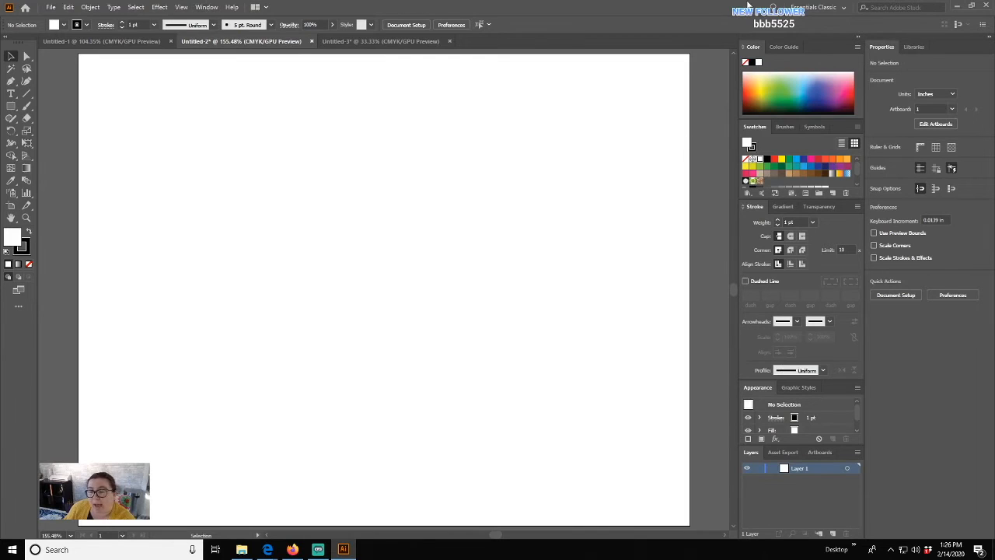
# - Add the Gradient panel from the Window menu, then pull out the Symbols panel and close it
pyautogui.click(205, 7)
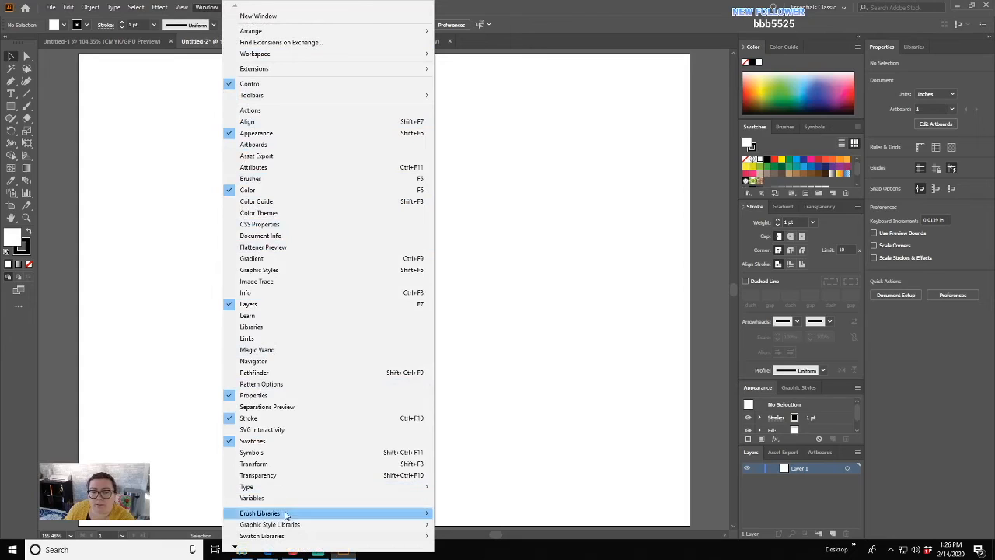
pyautogui.click(284, 261)
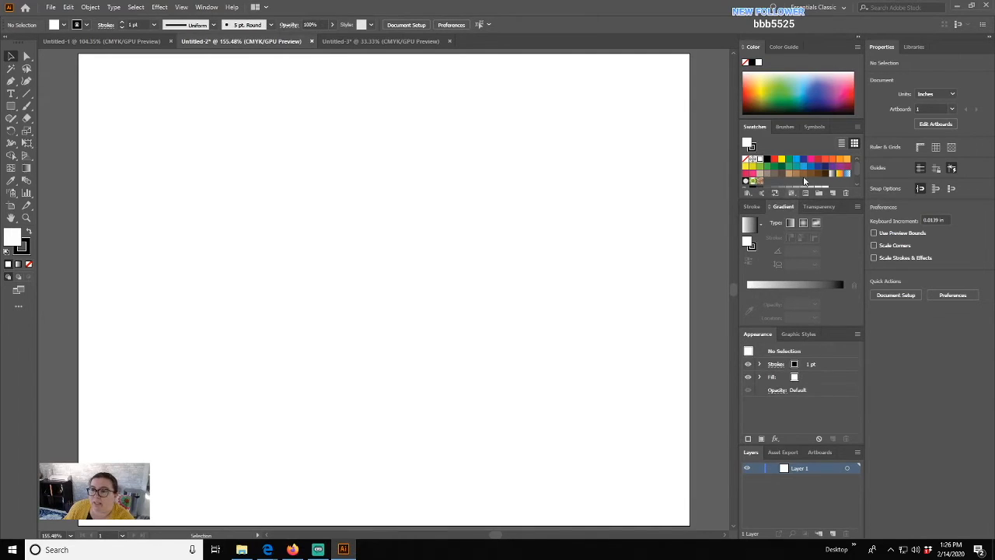
pyautogui.click(815, 127)
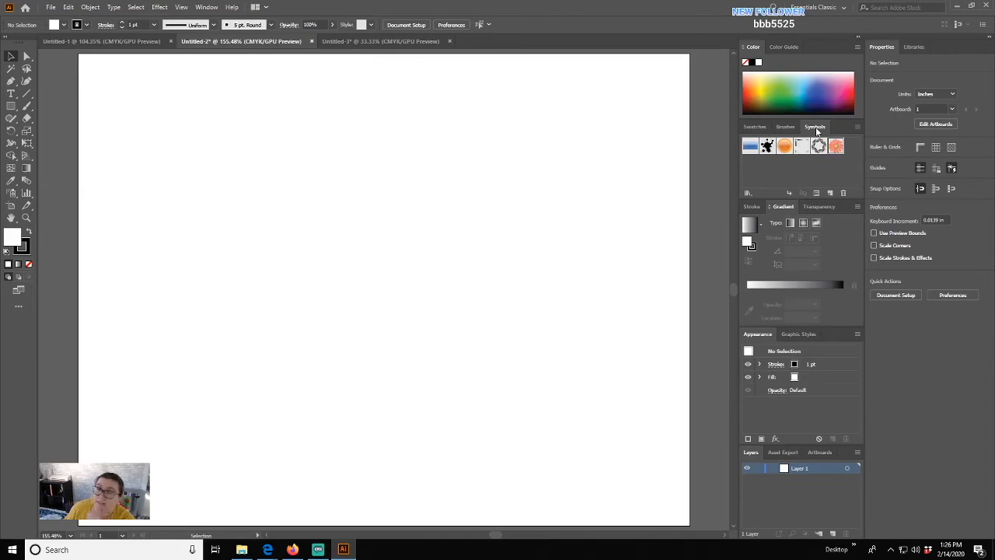
pyautogui.moveTo(816, 127)
pyautogui.mouseDown()
pyautogui.moveTo(723, 179)
pyautogui.moveTo(531, 201)
pyautogui.moveTo(451, 193)
pyautogui.moveTo(367, 149)
pyautogui.moveTo(438, 182)
pyautogui.moveTo(384, 156)
pyautogui.moveTo(521, 194)
pyautogui.moveTo(415, 132)
pyautogui.mouseUp()
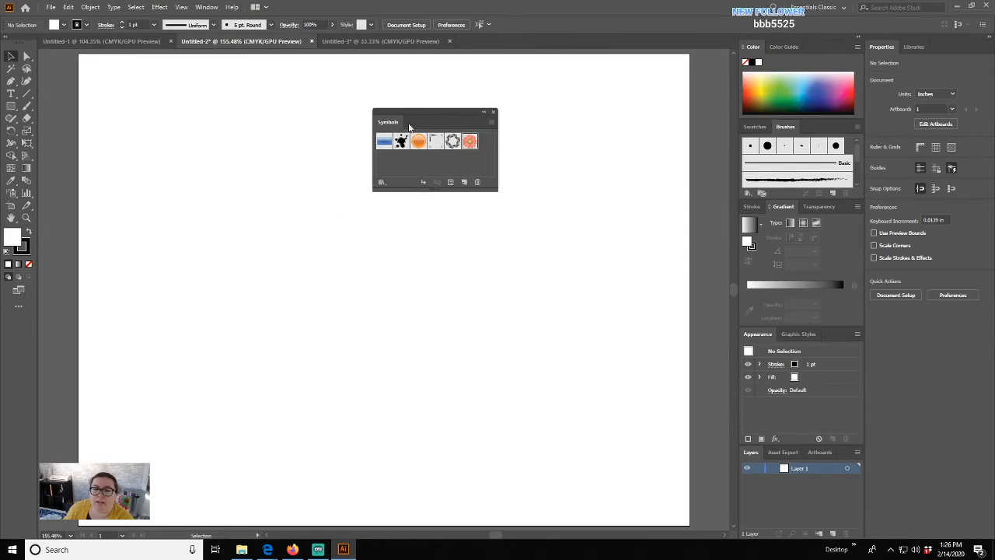
pyautogui.click(493, 112)
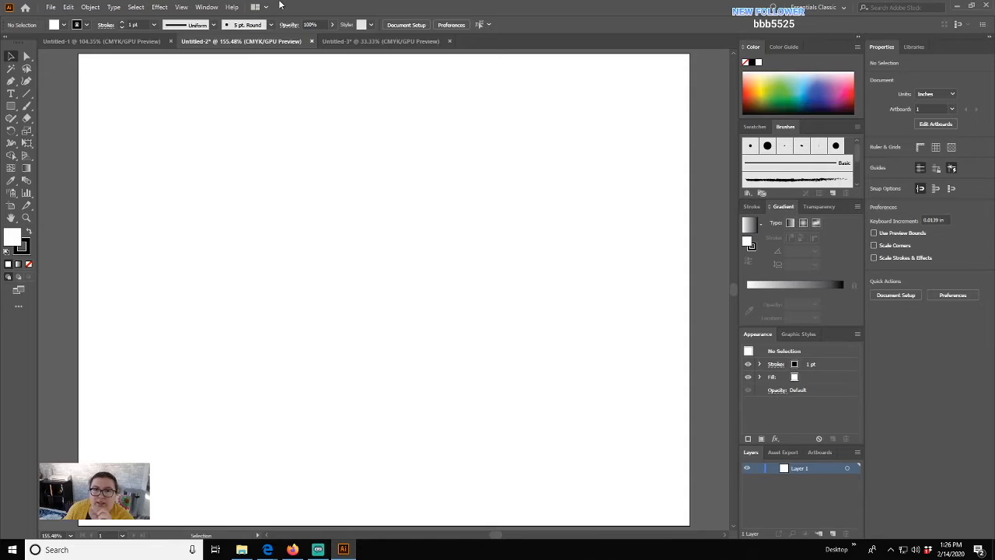
# - Reopen Symbols via Window > Symbols, dock it, then drag it out and close it again
pyautogui.click(207, 8)
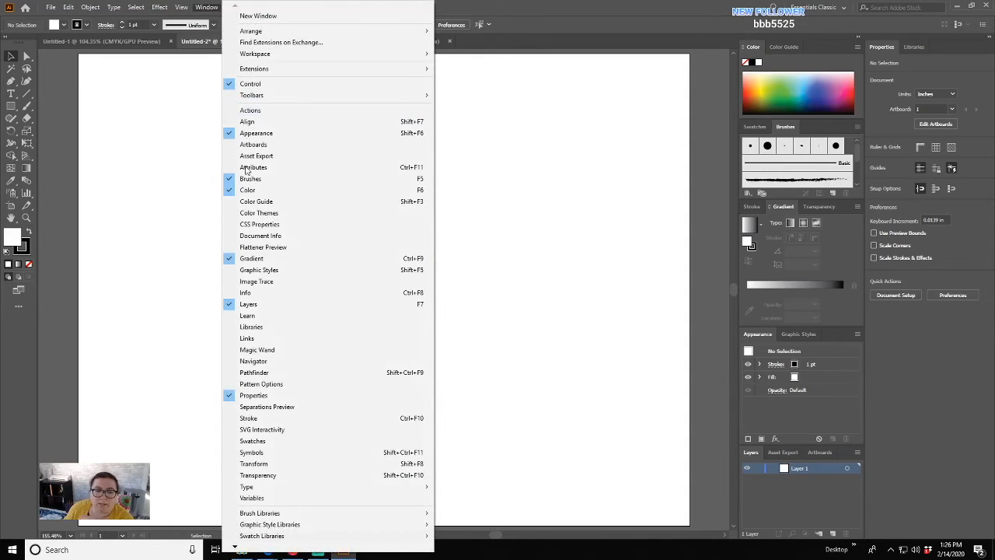
pyautogui.click(252, 453)
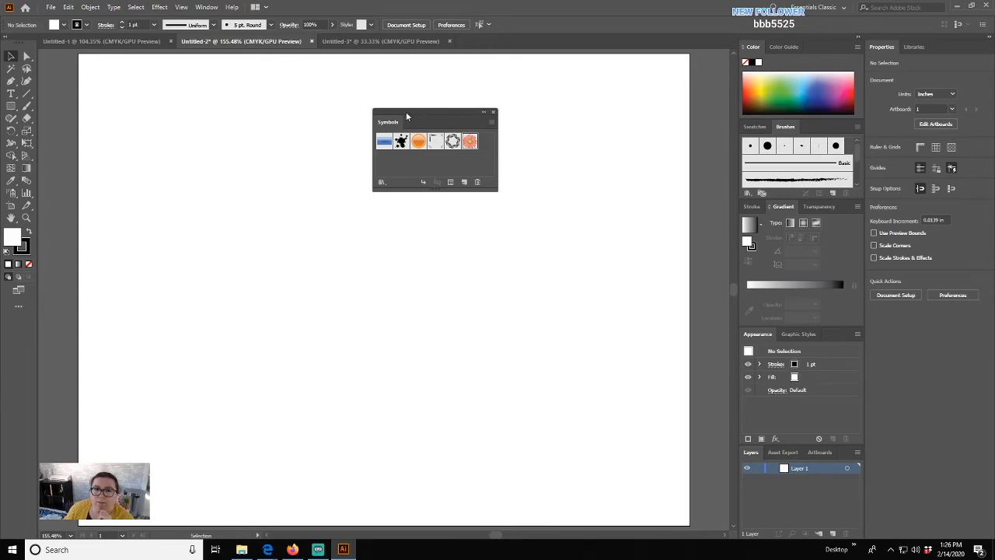
pyautogui.moveTo(388, 129)
pyautogui.mouseDown()
pyautogui.moveTo(513, 185)
pyautogui.moveTo(824, 148)
pyautogui.moveTo(825, 131)
pyautogui.mouseUp()
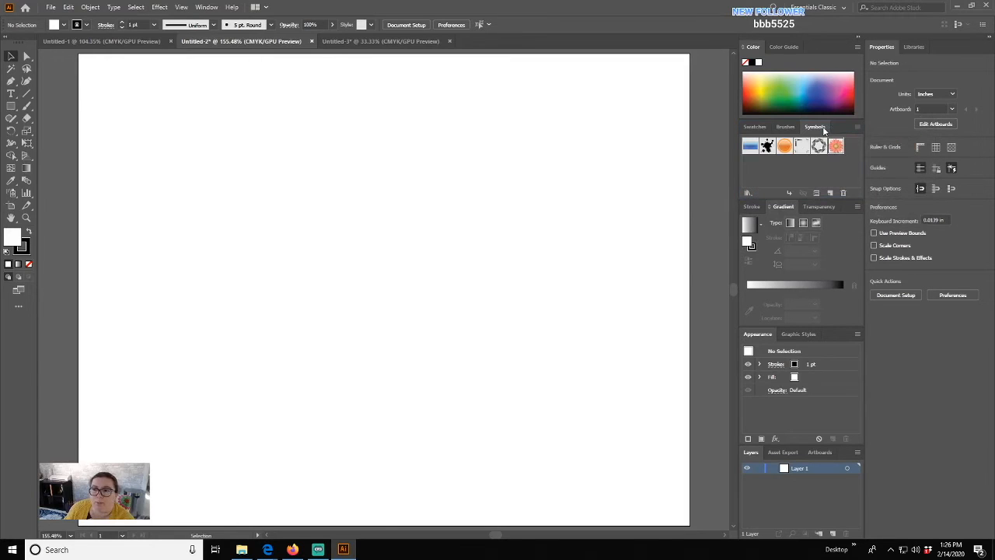
pyautogui.moveTo(823, 129)
pyautogui.mouseDown()
pyautogui.moveTo(812, 172)
pyautogui.moveTo(482, 159)
pyautogui.moveTo(620, 188)
pyautogui.moveTo(794, 200)
pyautogui.mouseUp()
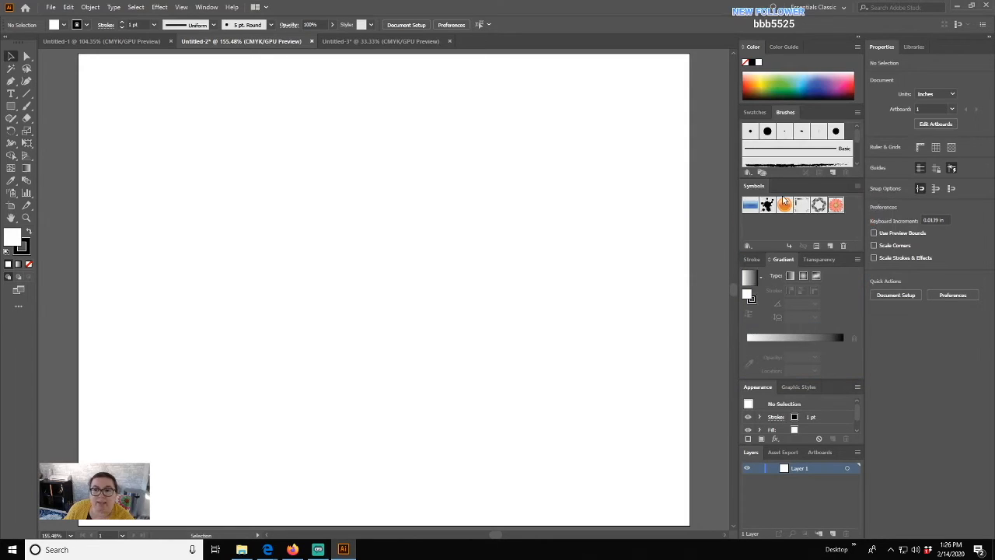
pyautogui.moveTo(753, 186); pyautogui.dragTo(354, 129)
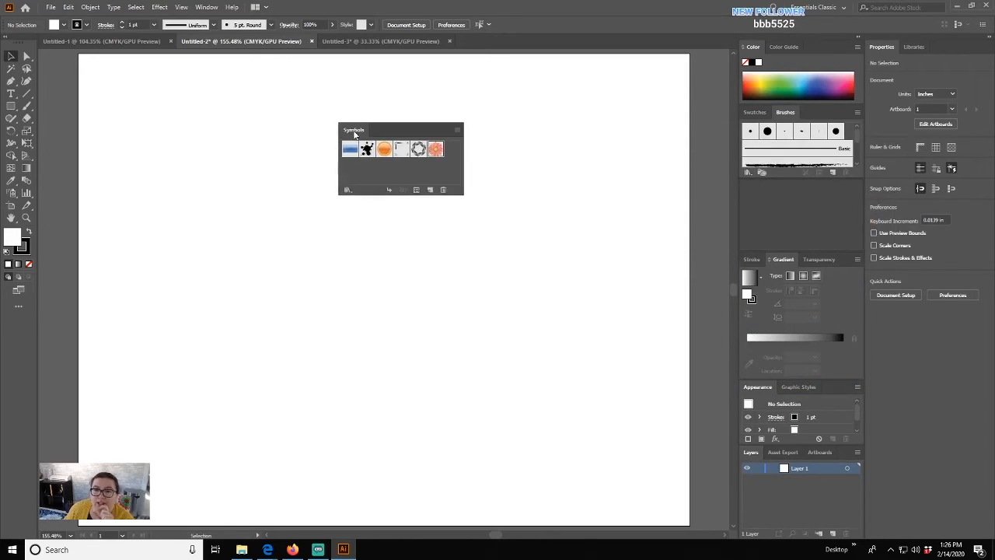
pyautogui.click(459, 119)
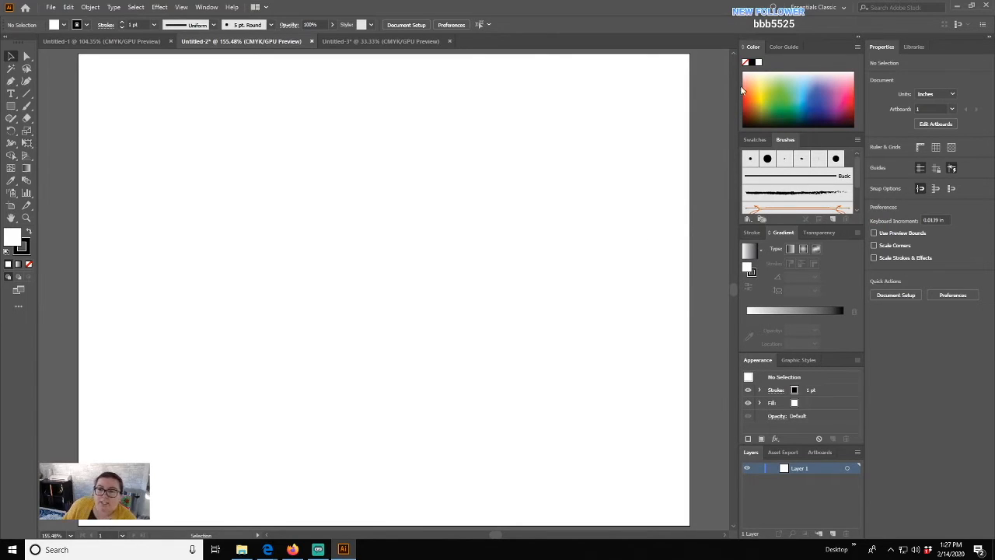
# - Collapse and re-expand the docked Color, Layers and Properties panels, then set the tools to one column
pyautogui.click(753, 139)
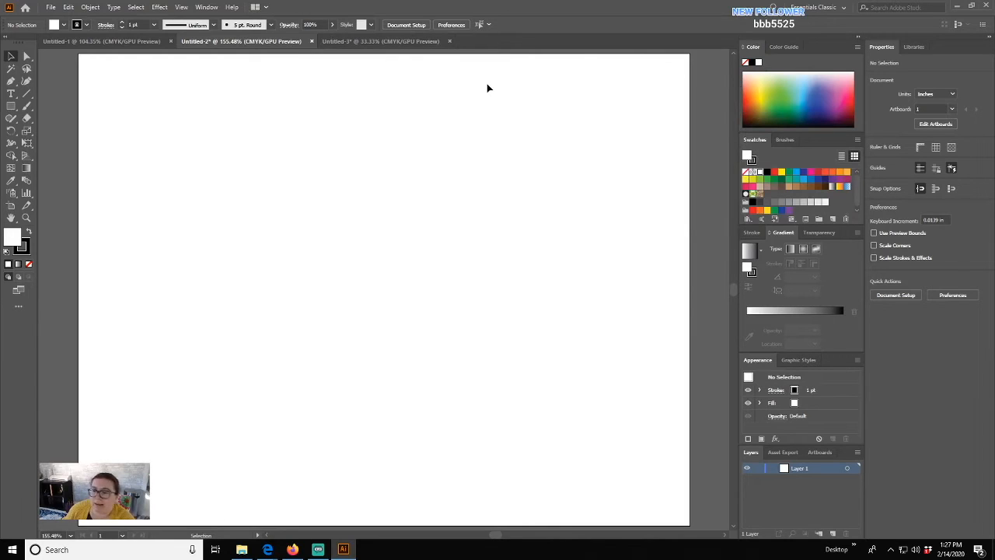
pyautogui.click(859, 37)
pyautogui.click(988, 37)
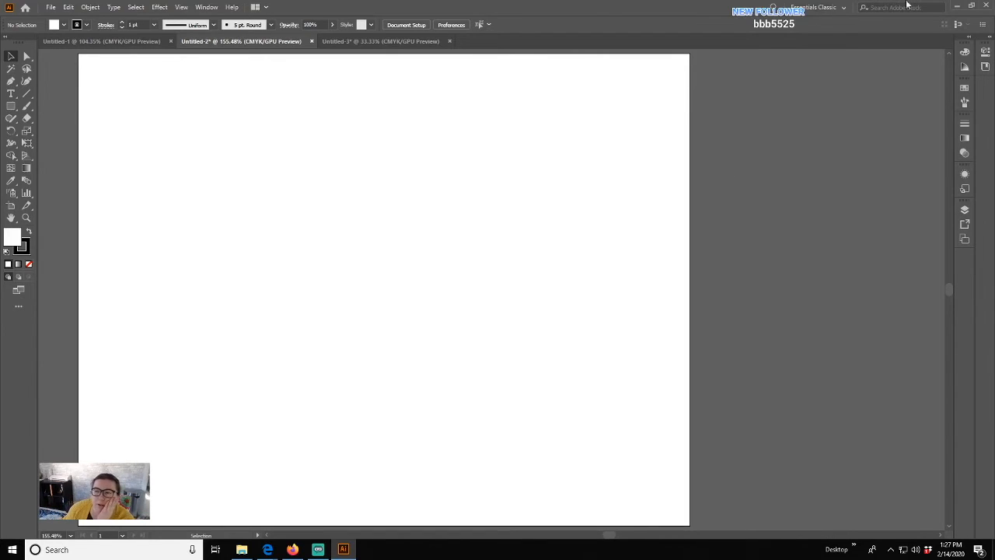
pyautogui.click(986, 35)
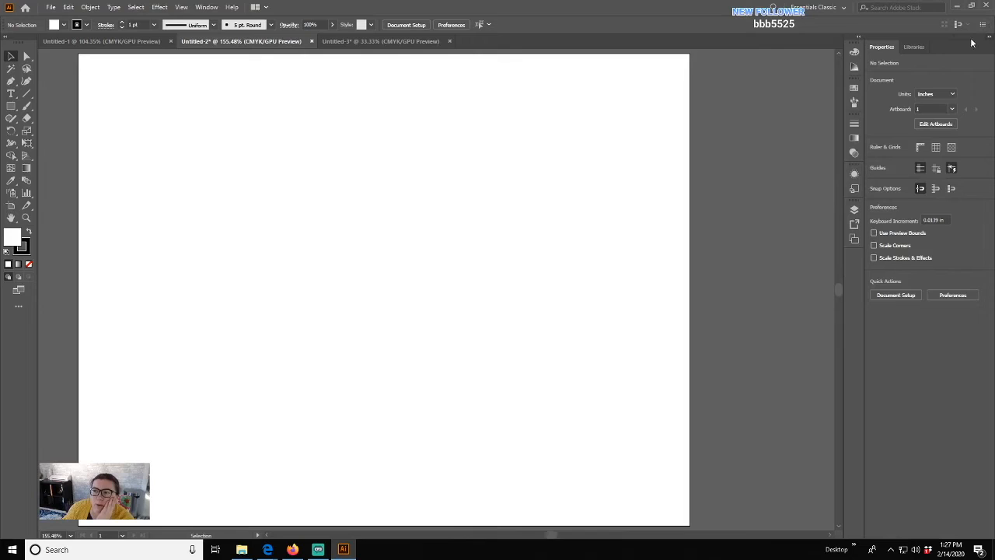
pyautogui.click(860, 36)
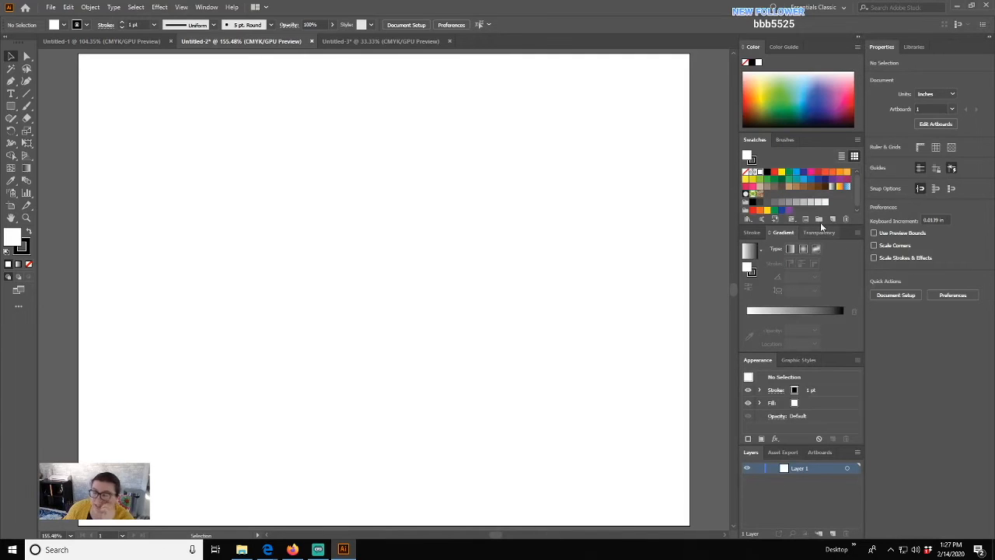
pyautogui.click(7, 40)
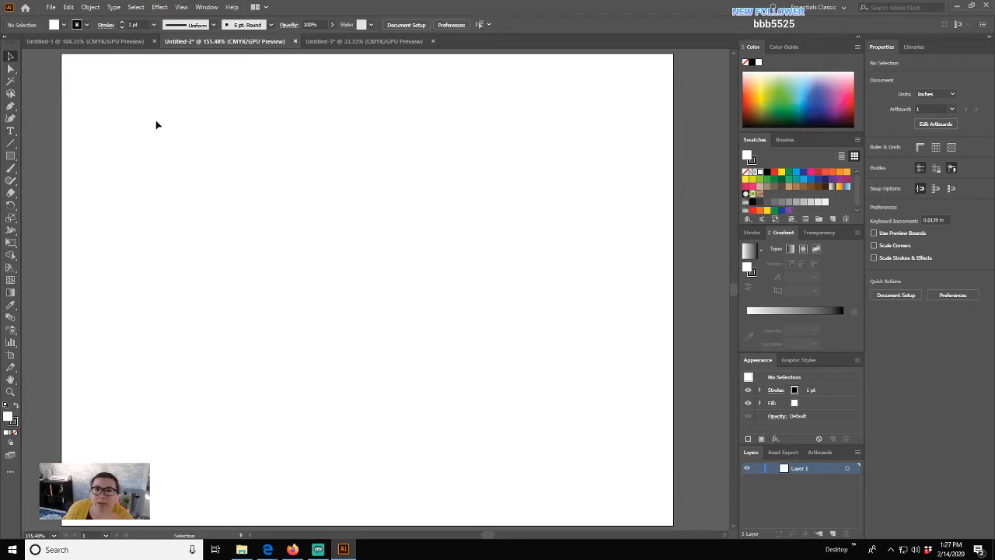
# - Save the current panel layout as a new workspace named with the user's name and 02142020
pyautogui.click(205, 9)
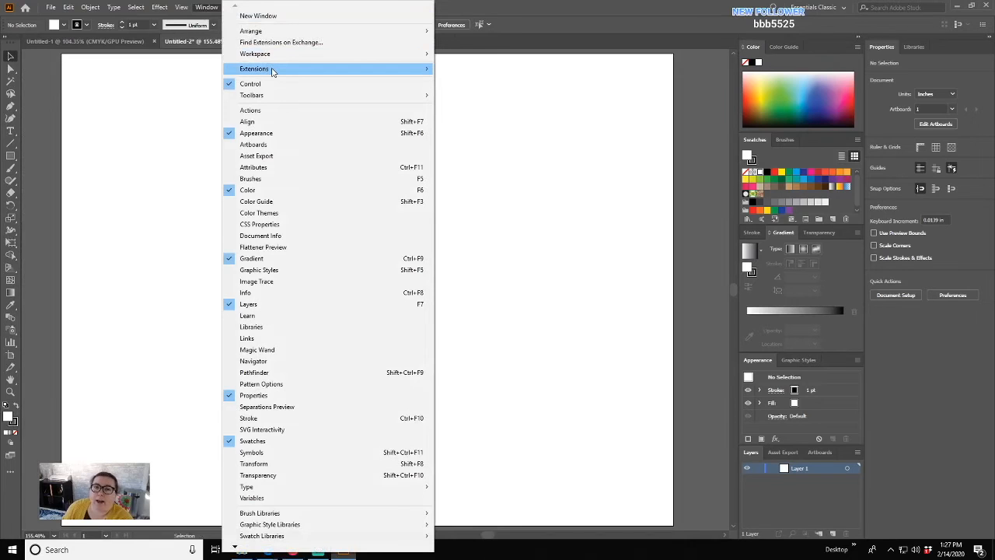
pyautogui.moveTo(266, 52)
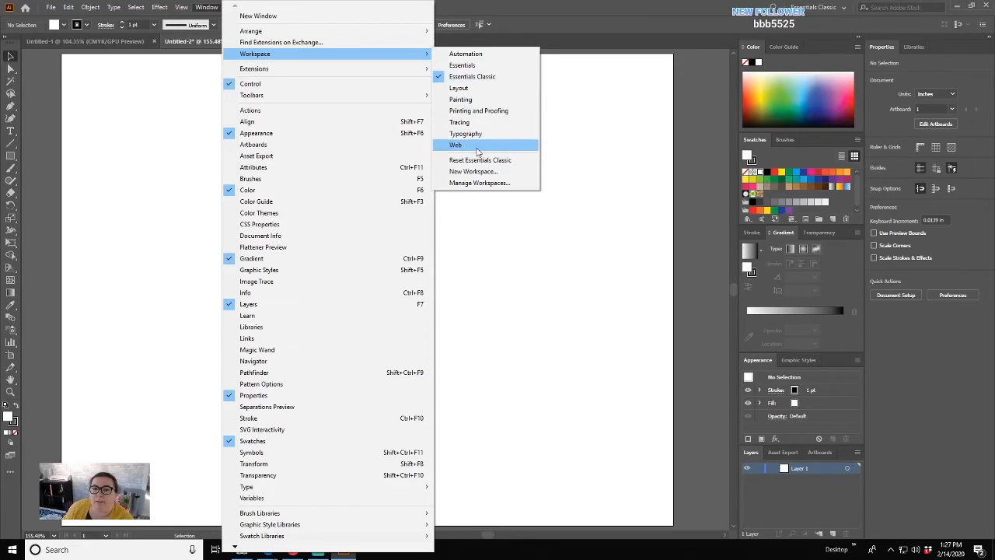
pyautogui.click(507, 174)
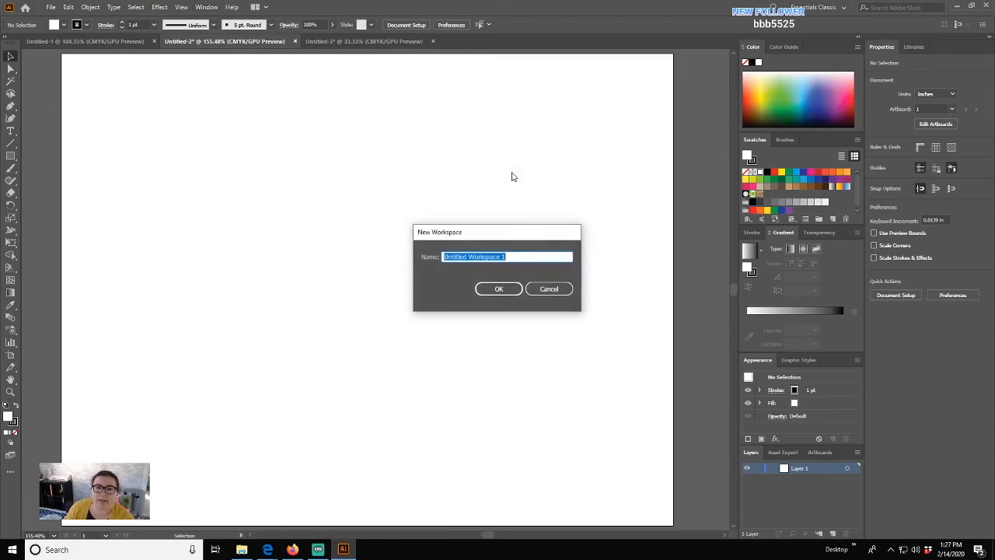
pyautogui.write('R4')
pyautogui.write('dding')
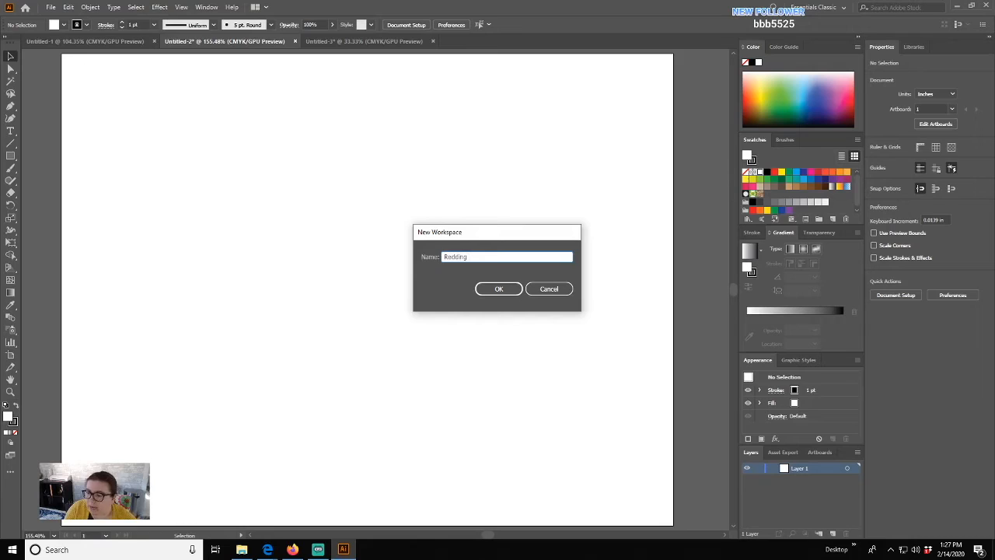
pyautogui.write(' 02')
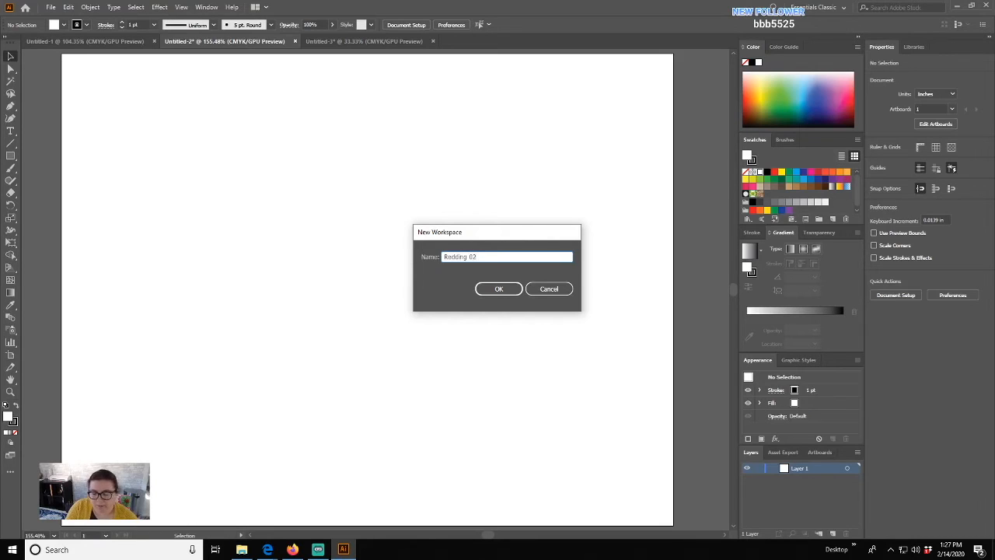
pyautogui.write('142020')
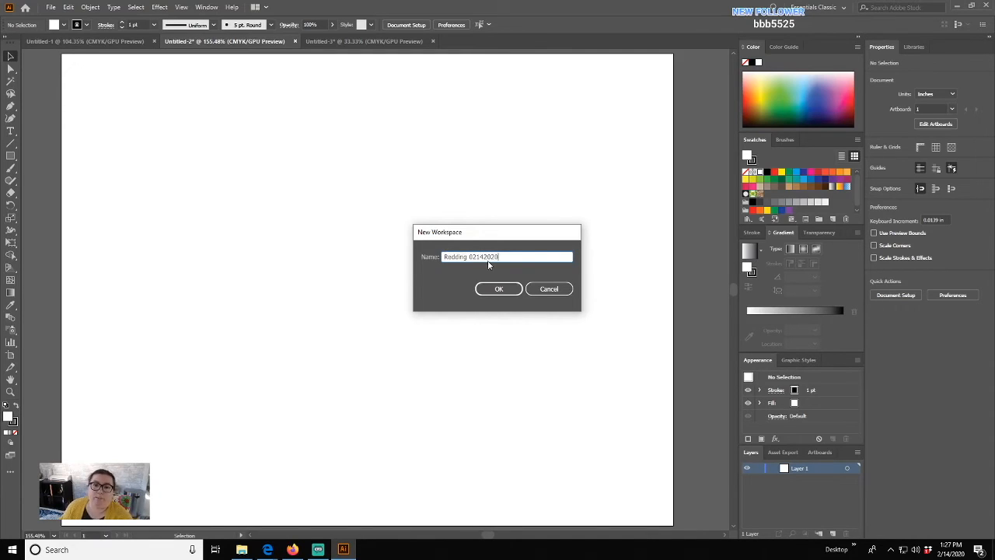
pyautogui.click(499, 289)
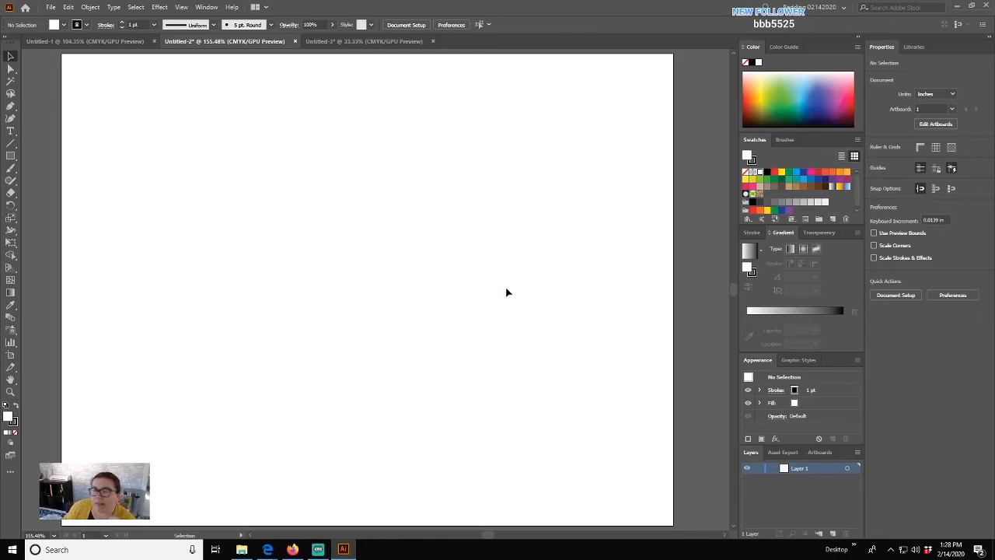
# - Switch to Printing and Proofing, then to the Typography workspace with its panels expanded
pyautogui.click(206, 7)
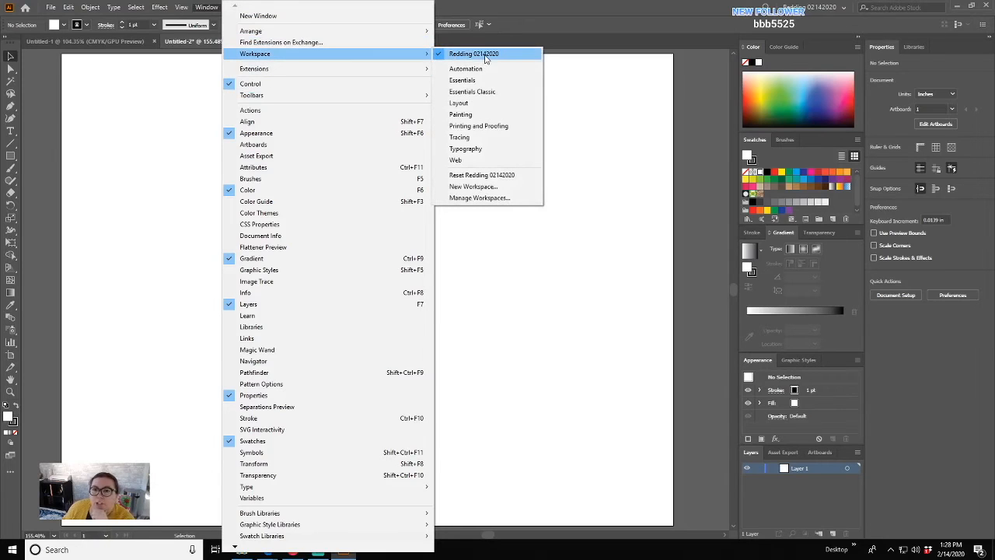
pyautogui.click(481, 127)
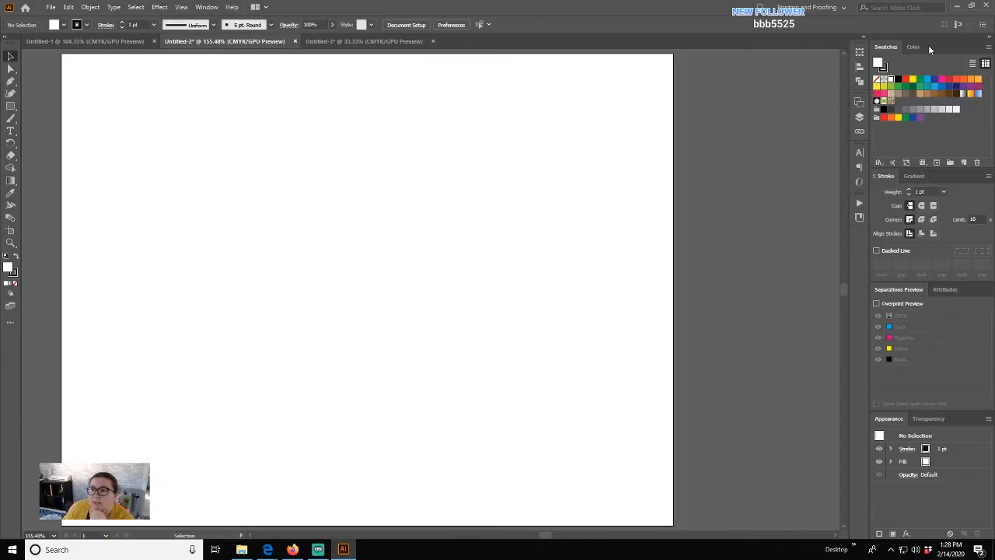
pyautogui.click(206, 7)
pyautogui.moveTo(257, 56)
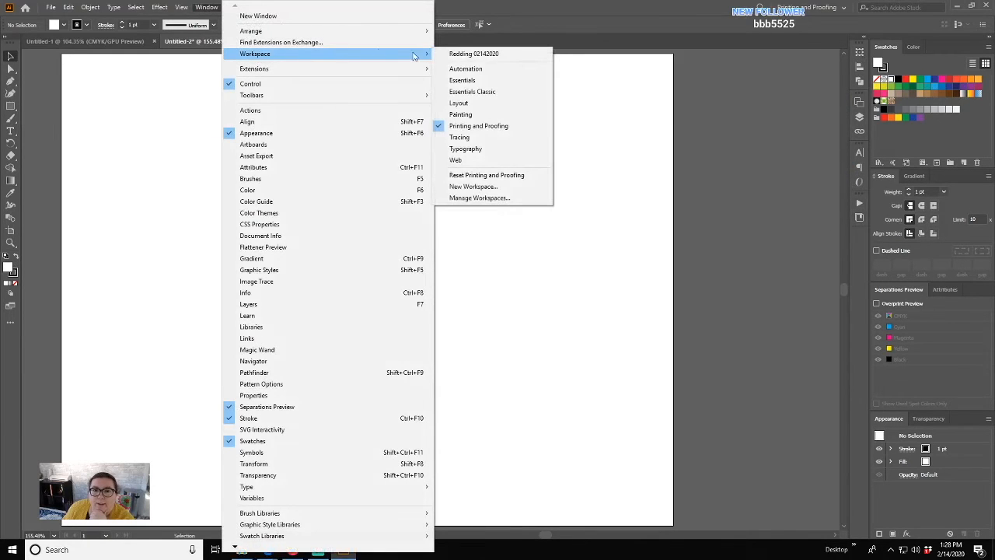
pyautogui.click(474, 148)
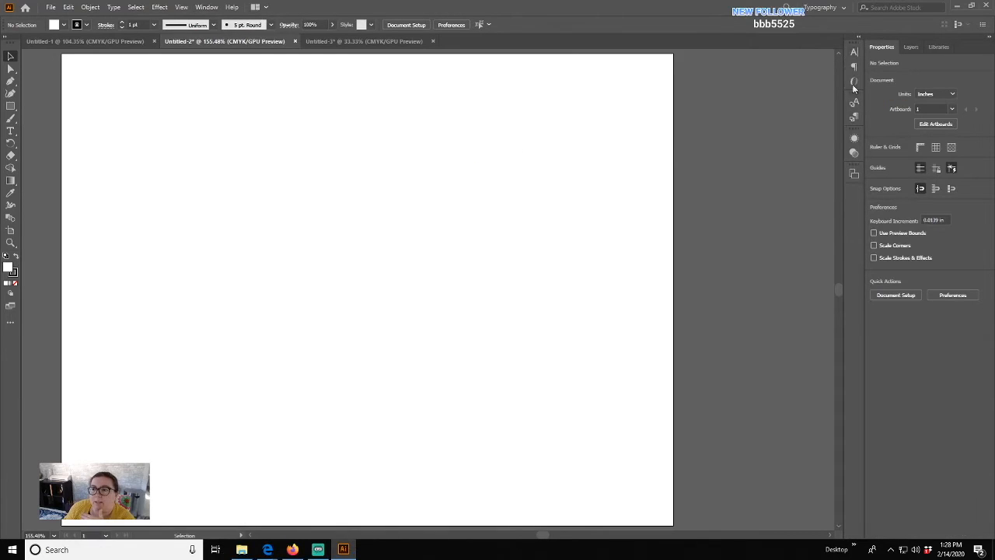
pyautogui.click(859, 35)
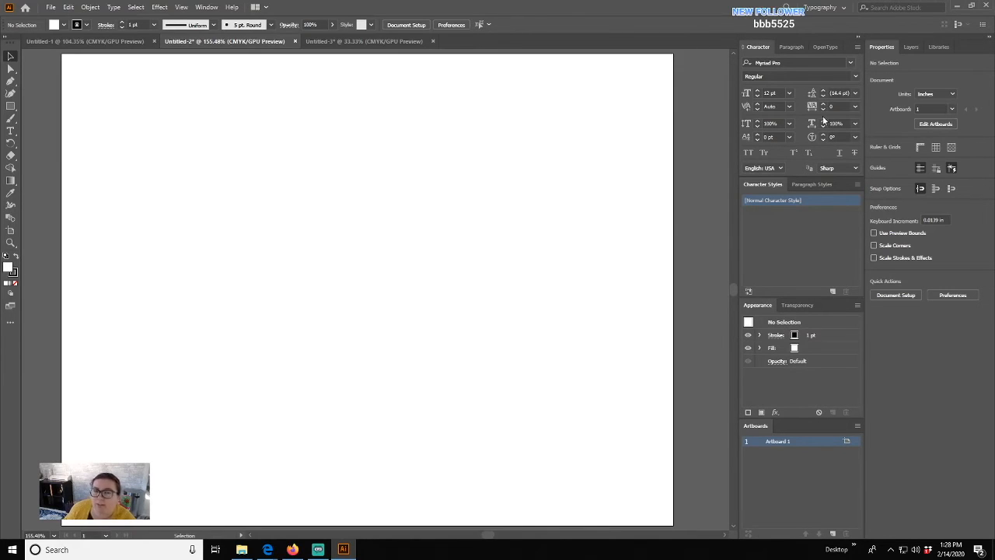
pyautogui.click(208, 7)
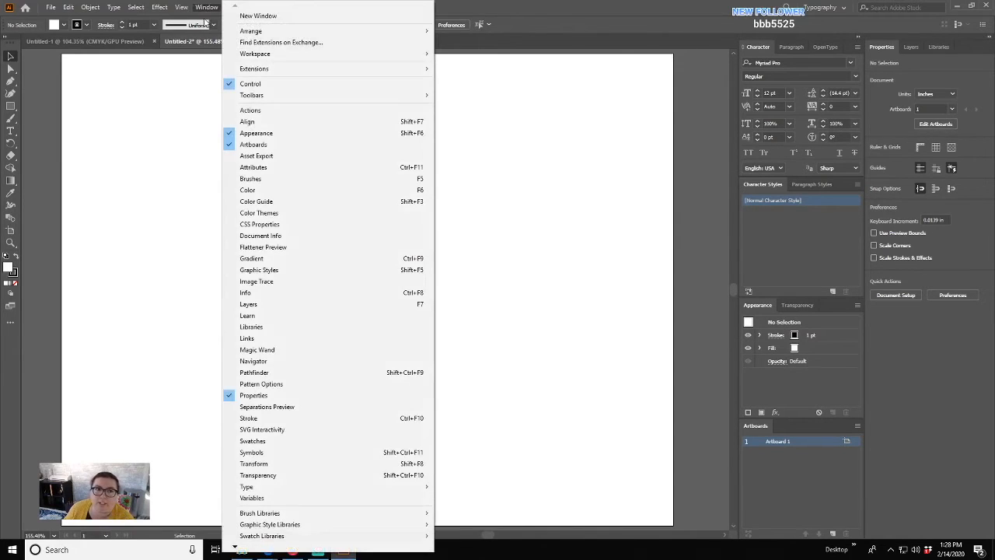
# - Switch back to the custom workspace saved with the date 02142020
pyautogui.moveTo(294, 56)
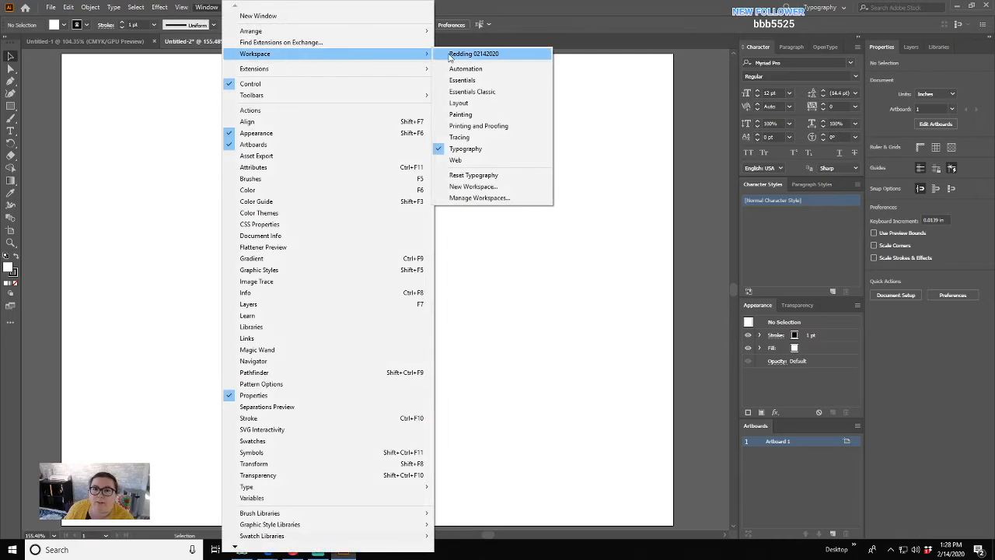
pyautogui.click(474, 53)
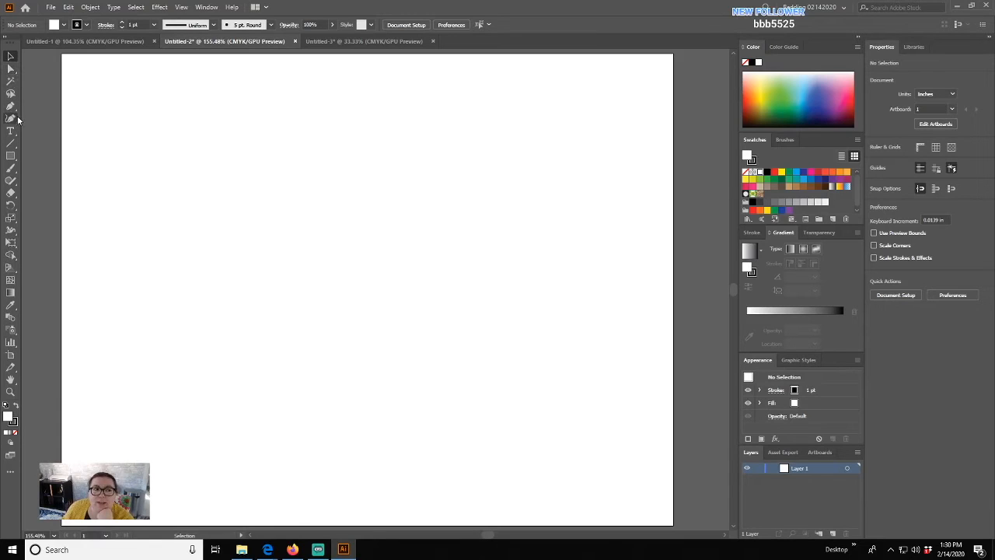
pyautogui.click(14, 108)
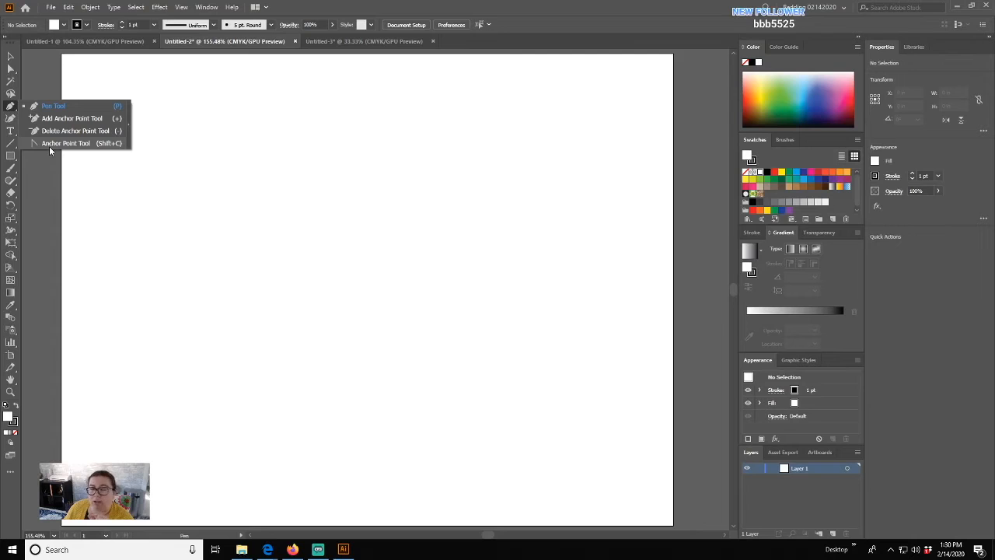
pyautogui.click(129, 121)
pyautogui.click(207, 8)
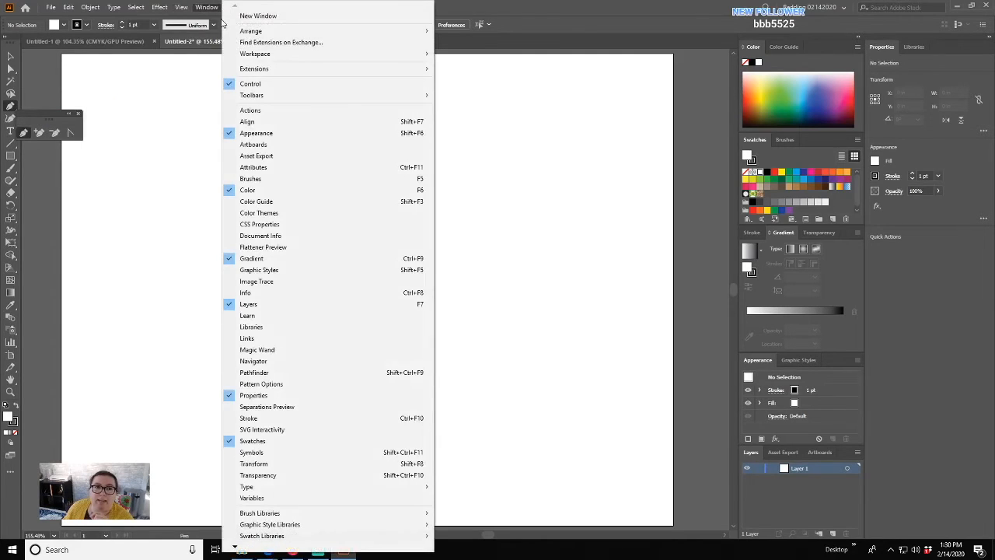
pyautogui.moveTo(247, 56)
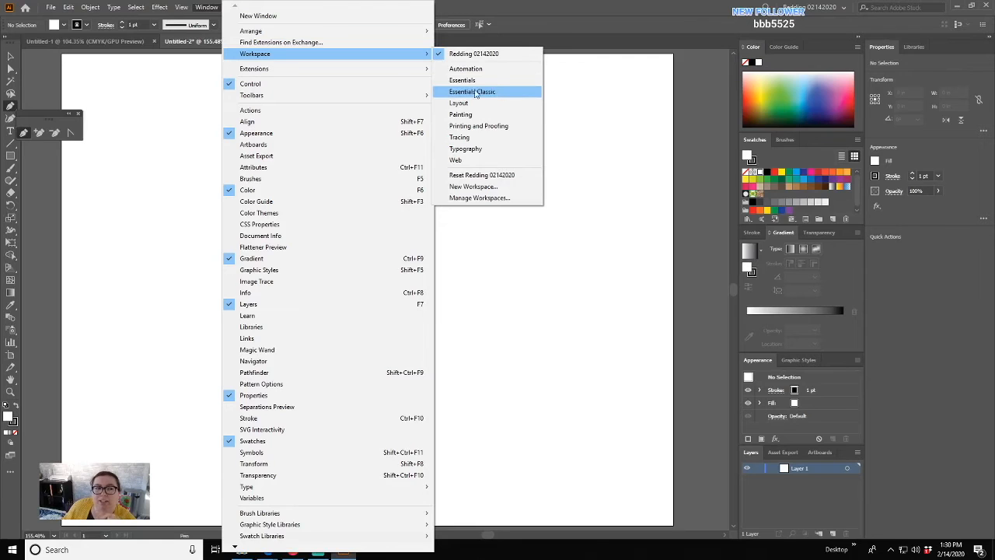
pyautogui.click(156, 92)
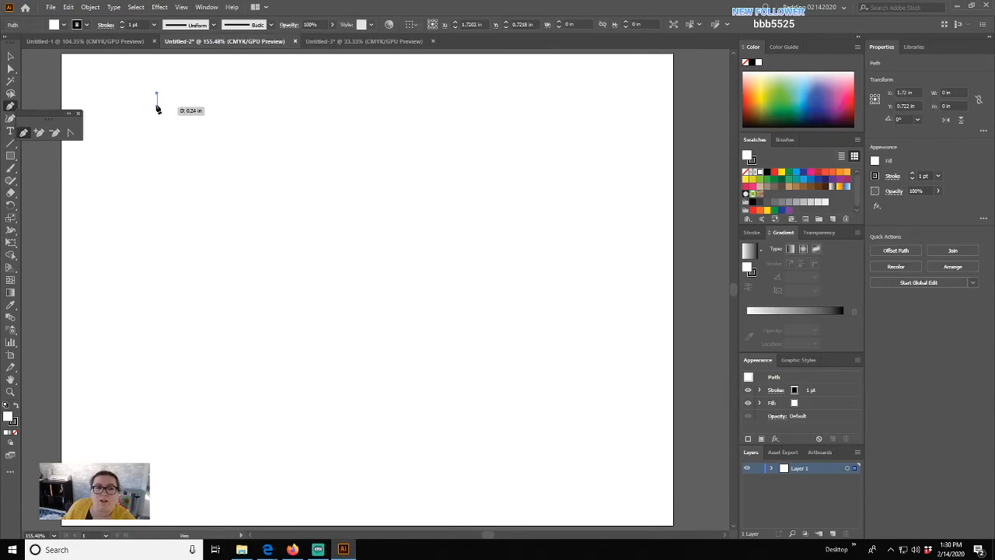
pyautogui.moveTo(202, 93); pyautogui.dragTo(232, 96)
pyautogui.click(10, 56)
pyautogui.hotkey('ctrl', 'z')
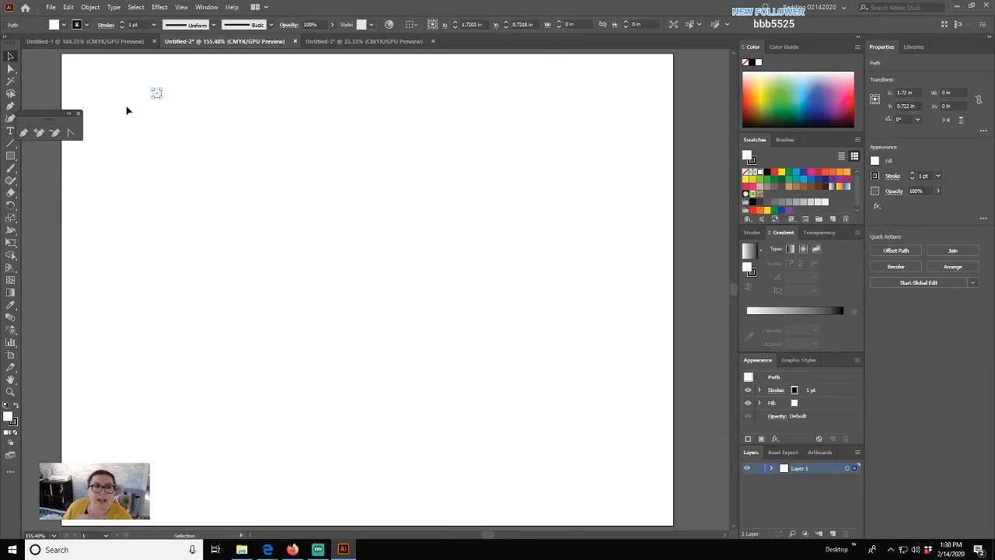
pyautogui.hotkey('ctrl', 'z')
pyautogui.moveTo(44, 115); pyautogui.dragTo(73, 88)
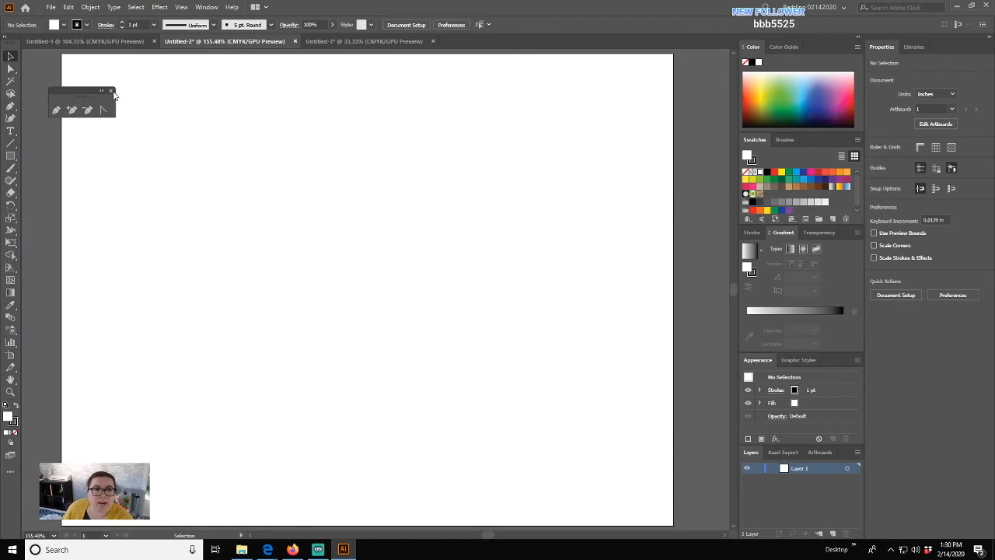
pyautogui.click(111, 91)
pyautogui.click(11, 109)
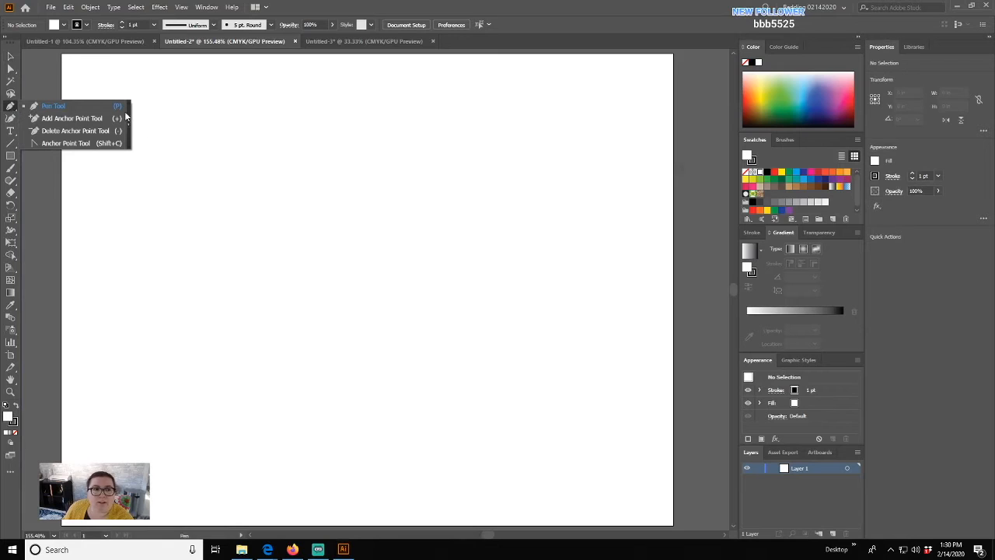
pyautogui.click(129, 117)
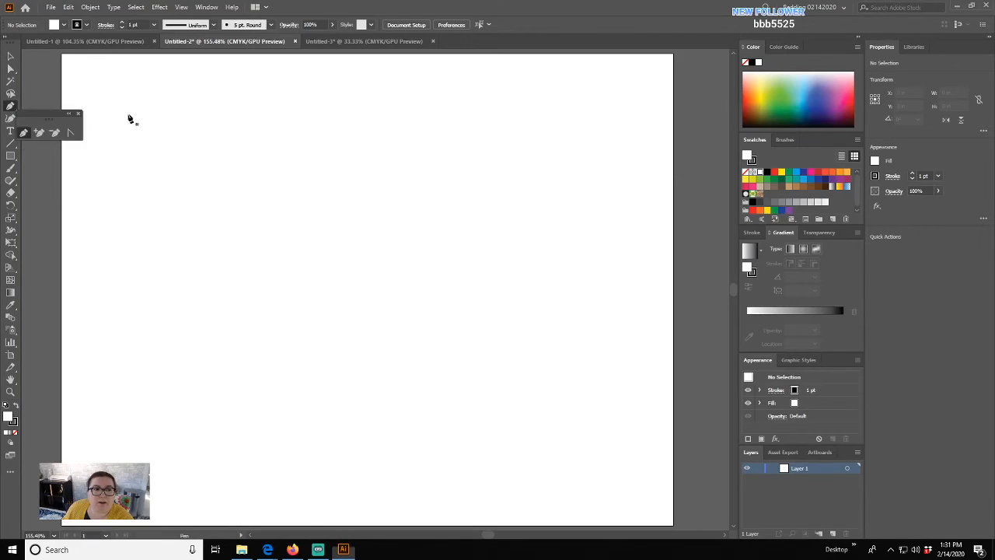
pyautogui.moveTo(37, 109); pyautogui.dragTo(52, 100)
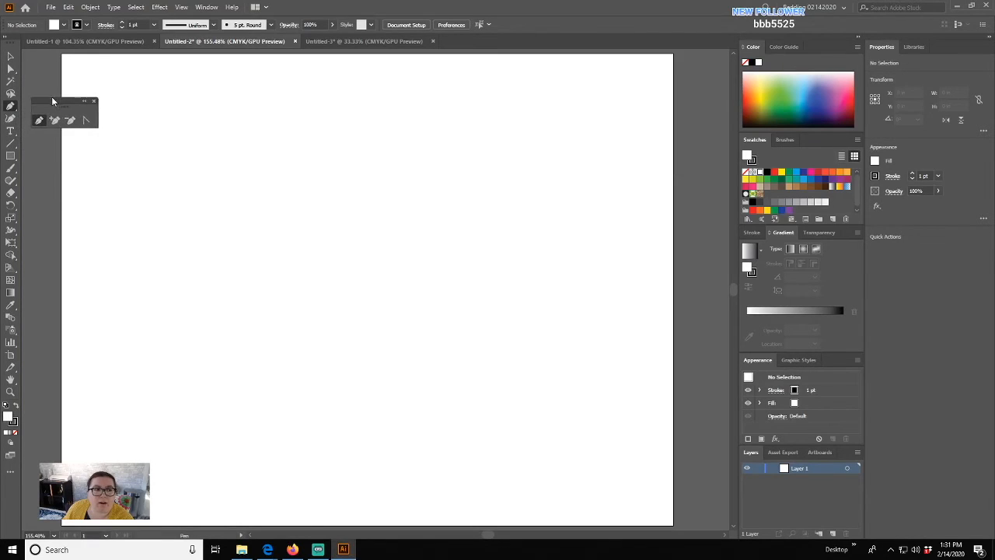
pyautogui.click(94, 101)
pyautogui.click(11, 132)
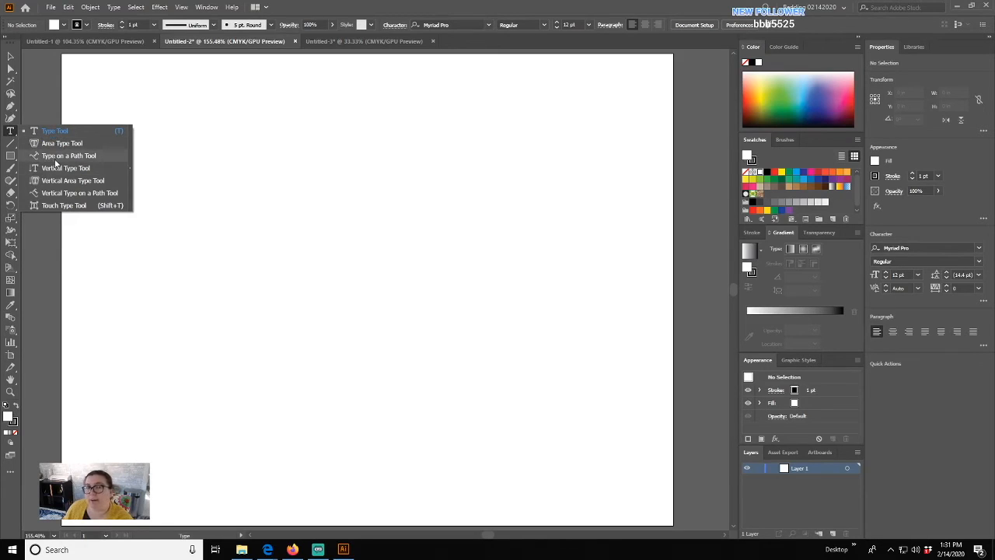
# - Draw five assorted sloping and near-vertical lines with the Line Segment tool
pyautogui.click(11, 144)
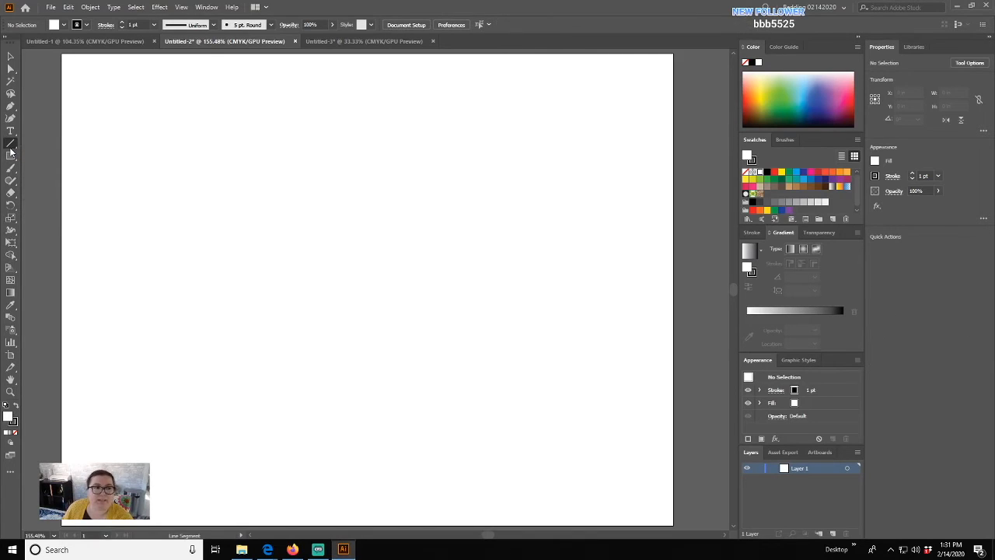
pyautogui.moveTo(116, 156); pyautogui.dragTo(363, 171)
pyautogui.moveTo(314, 251); pyautogui.dragTo(527, 219)
pyautogui.moveTo(415, 374); pyautogui.dragTo(384, 102)
pyautogui.moveTo(213, 250)
pyautogui.mouseDown()
pyautogui.moveTo(218, 308)
pyautogui.moveTo(265, 378)
pyautogui.mouseUp()
pyautogui.moveTo(276, 350)
pyautogui.mouseDown()
pyautogui.moveTo(380, 322)
pyautogui.moveTo(556, 298)
pyautogui.mouseUp()
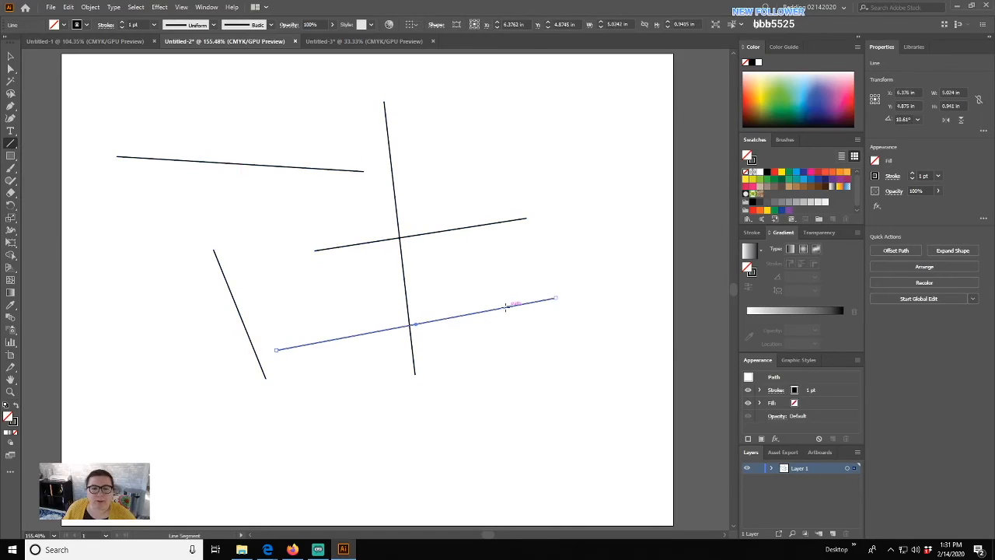
# - Add a 4.33 in horizontal line, a 2.65 in vertical, two crossing diagonals and a bottom line
pyautogui.moveTo(93, 351); pyautogui.dragTo(597, 438)
pyautogui.moveTo(216, 446); pyautogui.dragTo(216, 83)
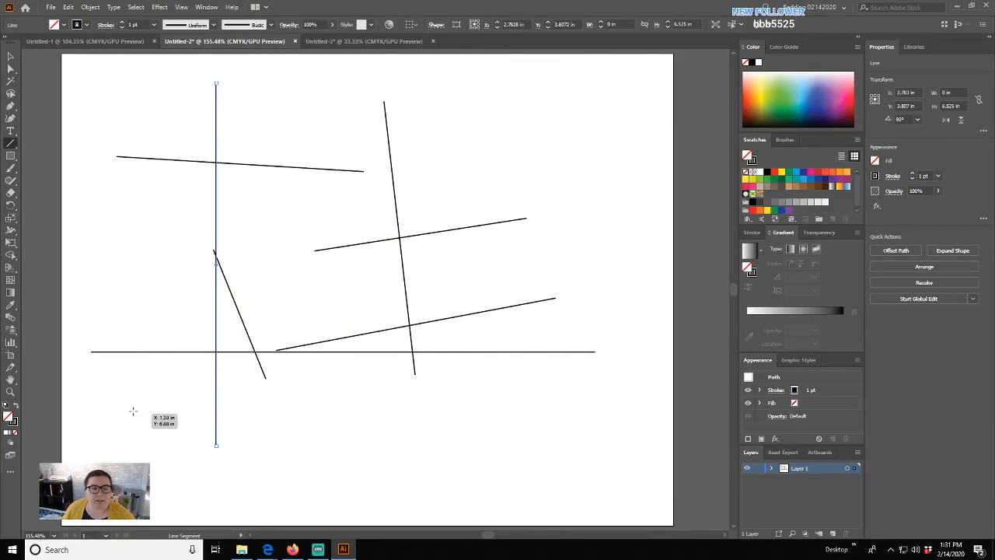
pyautogui.moveTo(122, 427)
pyautogui.mouseDown()
pyautogui.moveTo(455, 204)
pyautogui.moveTo(399, 155)
pyautogui.mouseUp()
pyautogui.moveTo(220, 173); pyautogui.dragTo(497, 487)
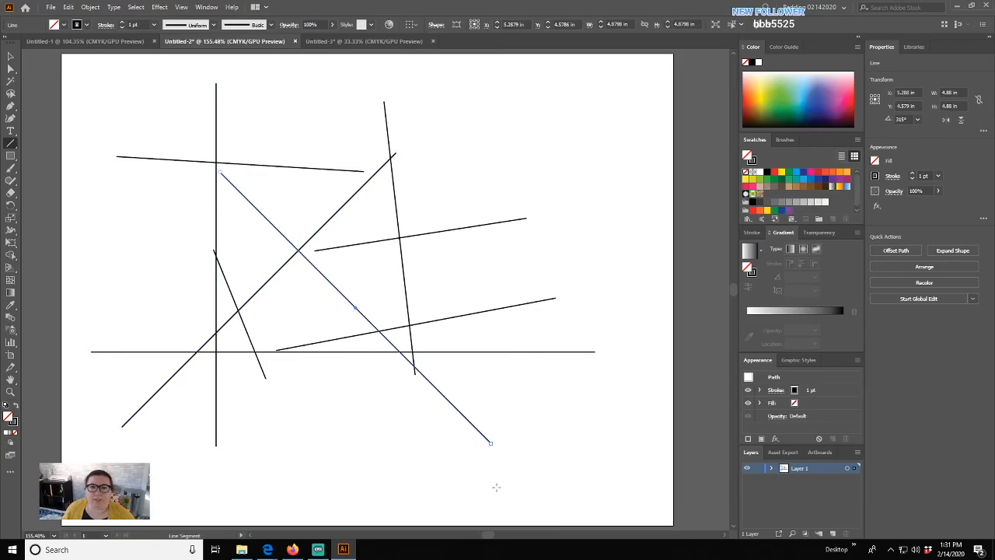
pyautogui.moveTo(368, 445); pyautogui.dragTo(491, 471)
pyautogui.moveTo(606, 469); pyautogui.dragTo(613, 467)
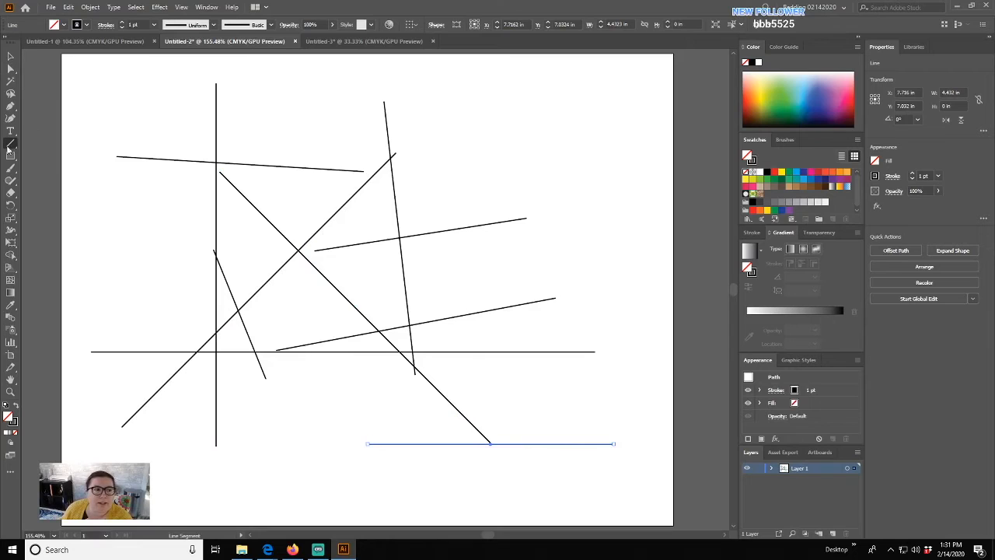
# - Tear off the line tools into a floating panel, then zoom in on the lines and back to fit
pyautogui.moveTo(12, 148); pyautogui.dragTo(113, 168)
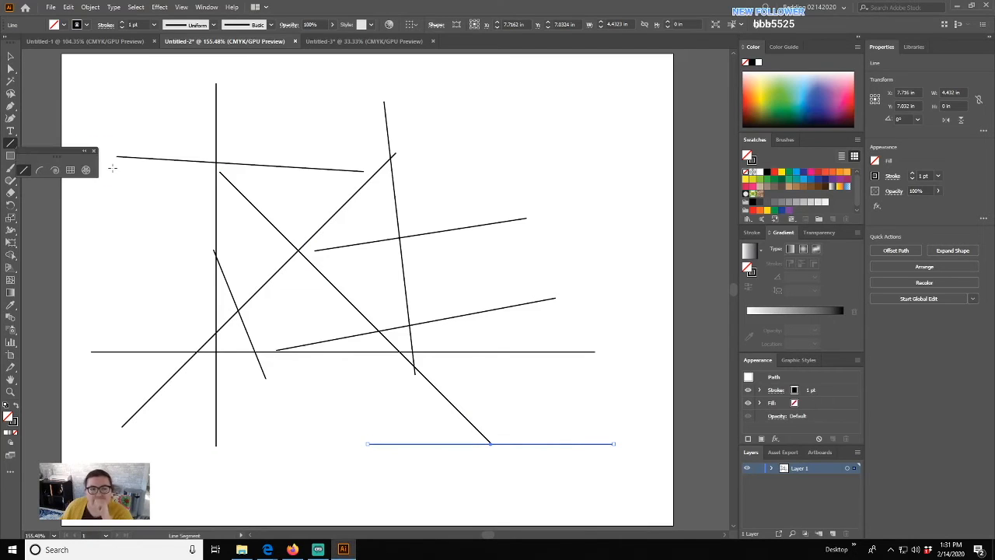
pyautogui.moveTo(45, 154); pyautogui.dragTo(55, 97)
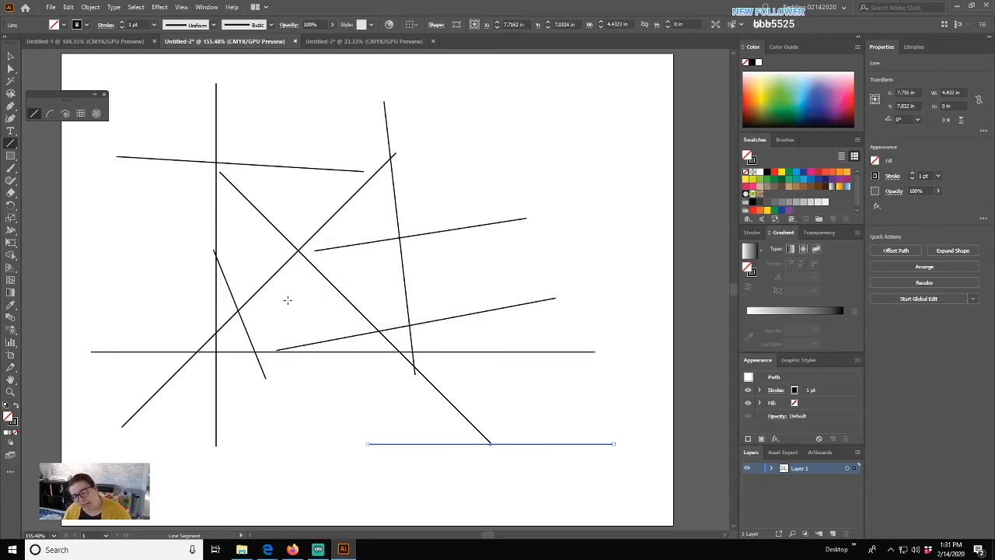
pyautogui.moveTo(275, 282)
pyautogui.mouseDown()
pyautogui.moveTo(462, 293)
pyautogui.moveTo(514, 265)
pyautogui.mouseUp()
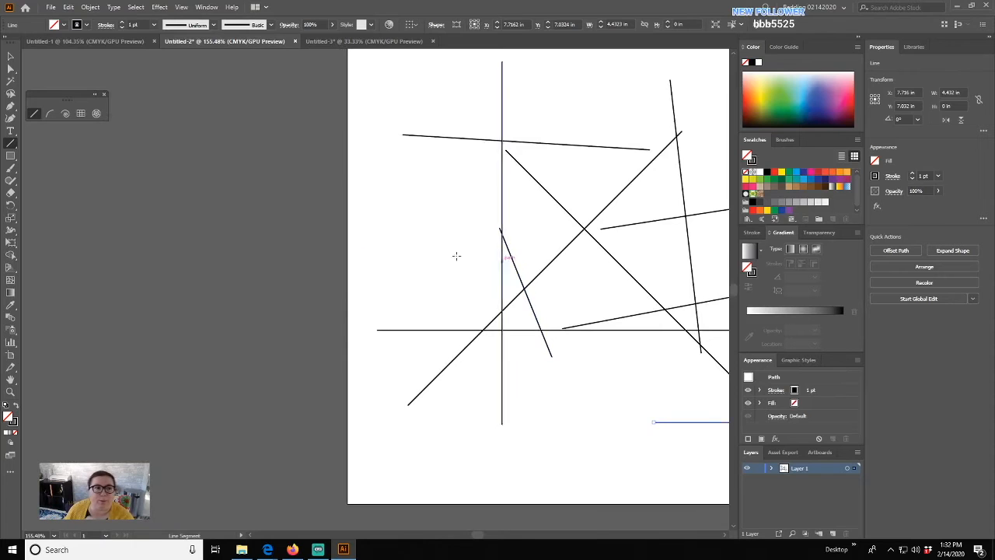
pyautogui.moveTo(485, 215)
pyautogui.mouseDown()
pyautogui.moveTo(511, 246)
pyautogui.moveTo(424, 318)
pyautogui.moveTo(646, 196)
pyautogui.moveTo(344, 200)
pyautogui.moveTo(328, 235)
pyautogui.mouseUp()
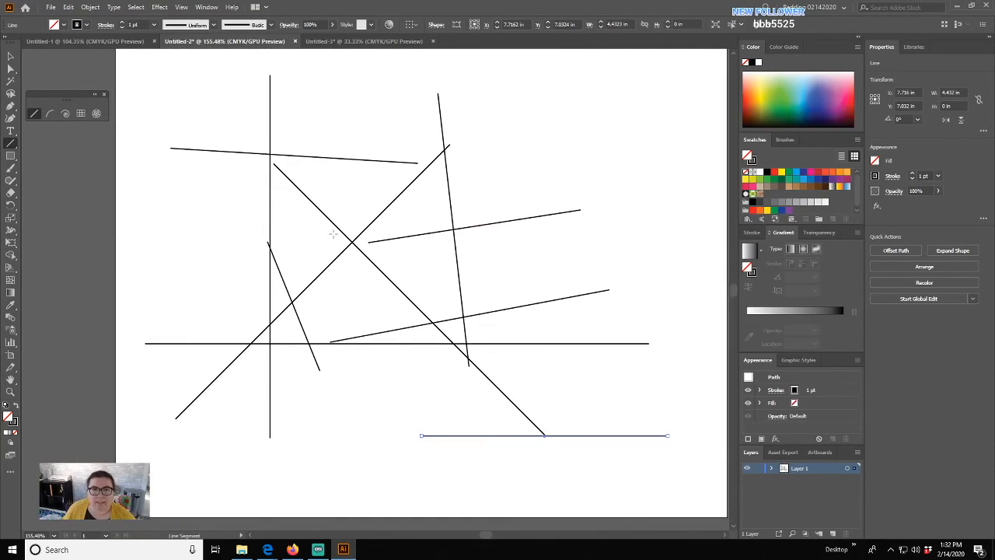
pyautogui.moveTo(341, 217); pyautogui.dragTo(512, 349)
pyautogui.moveTo(381, 345); pyautogui.dragTo(461, 318)
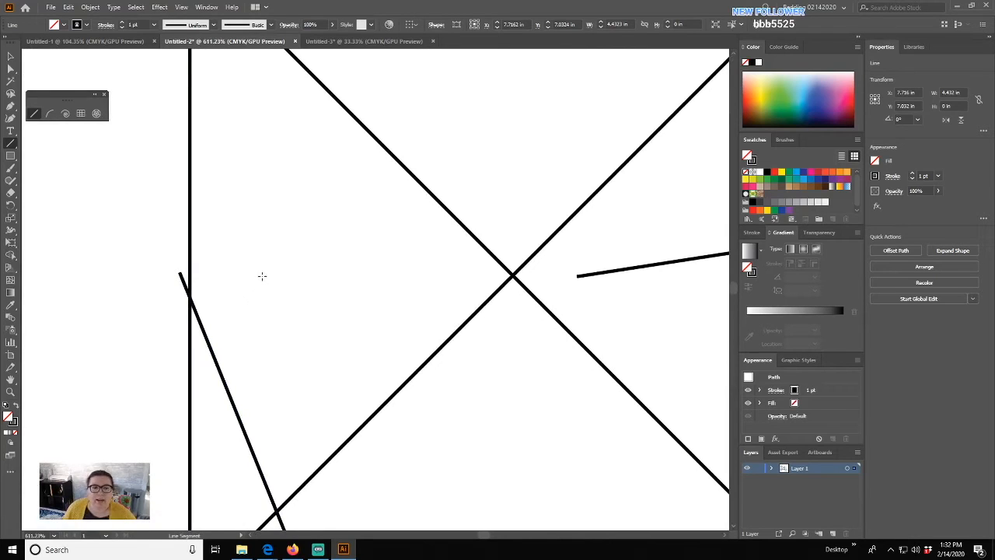
pyautogui.moveTo(256, 273); pyautogui.dragTo(530, 215)
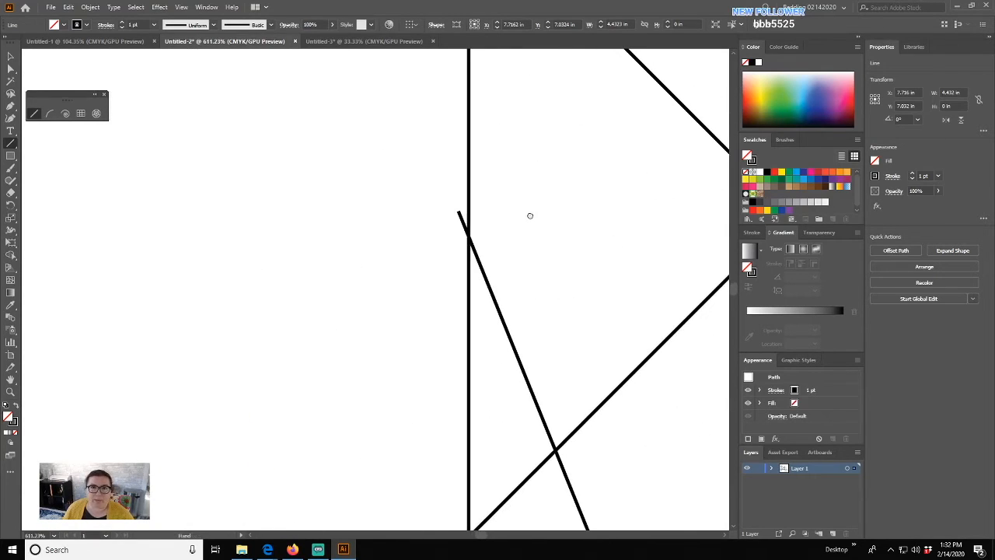
pyautogui.hotkey('ctrl', '0')
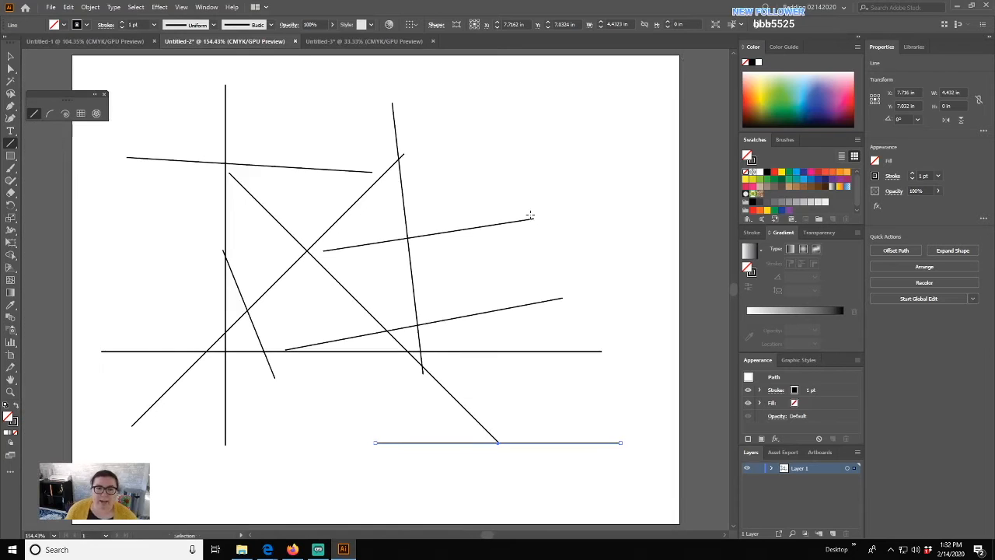
# - With the Arc tool, draw about seven arcs beside the artboard, ending with a quarter-circle at far left
pyautogui.moveTo(126, 293); pyautogui.dragTo(451, 280)
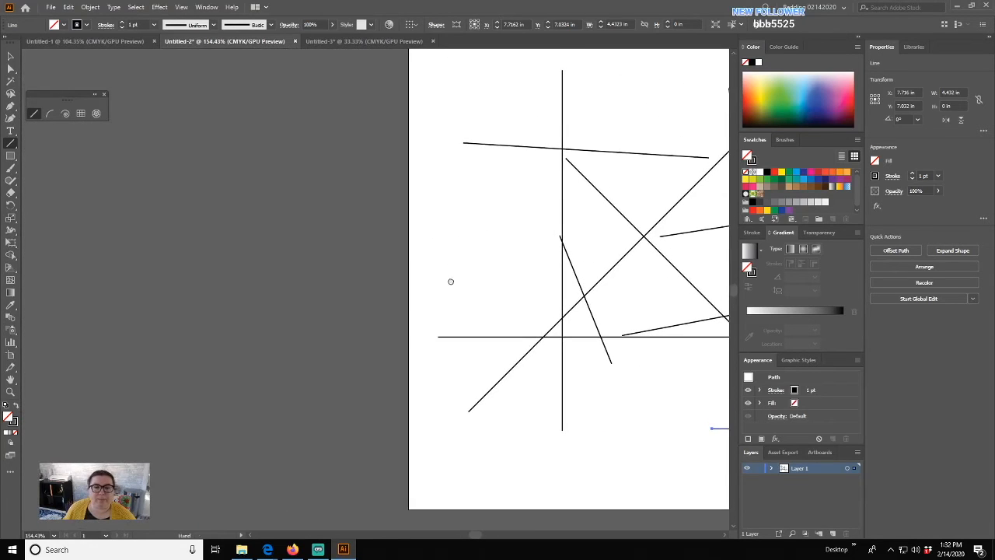
pyautogui.click(50, 113)
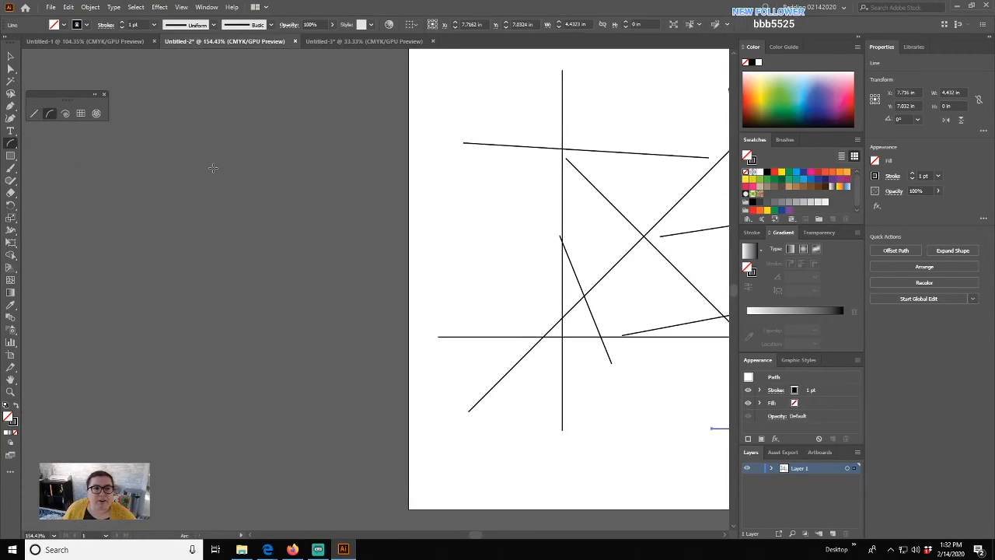
pyautogui.moveTo(195, 169); pyautogui.dragTo(338, 131)
pyautogui.moveTo(306, 212); pyautogui.dragTo(368, 359)
pyautogui.moveTo(383, 278)
pyautogui.mouseDown()
pyautogui.moveTo(444, 269)
pyautogui.moveTo(430, 231)
pyautogui.moveTo(448, 238)
pyautogui.moveTo(449, 226)
pyautogui.mouseUp()
pyautogui.moveTo(177, 278); pyautogui.dragTo(249, 262)
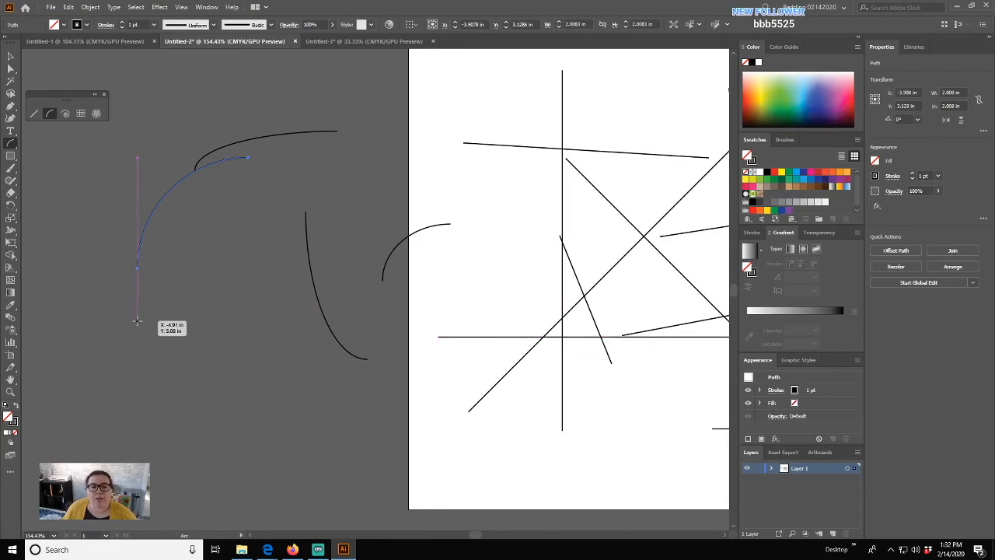
pyautogui.moveTo(153, 330)
pyautogui.mouseDown()
pyautogui.moveTo(179, 336)
pyautogui.moveTo(257, 400)
pyautogui.moveTo(286, 462)
pyautogui.mouseUp()
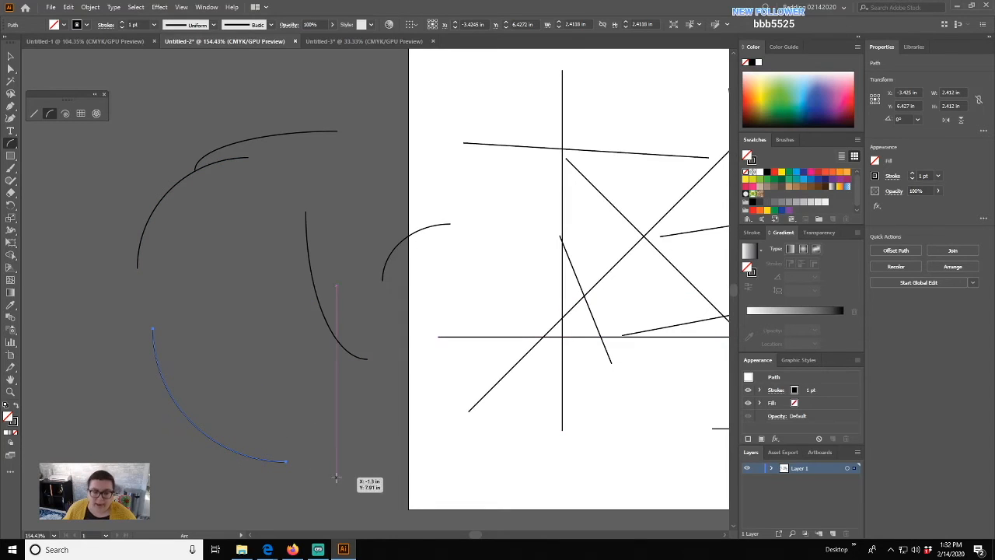
pyautogui.moveTo(270, 394); pyautogui.dragTo(374, 393)
pyautogui.moveTo(388, 417); pyautogui.dragTo(262, 416)
pyautogui.scroll(-5, 288, 404)
pyautogui.moveTo(193, 427); pyautogui.dragTo(185, 286)
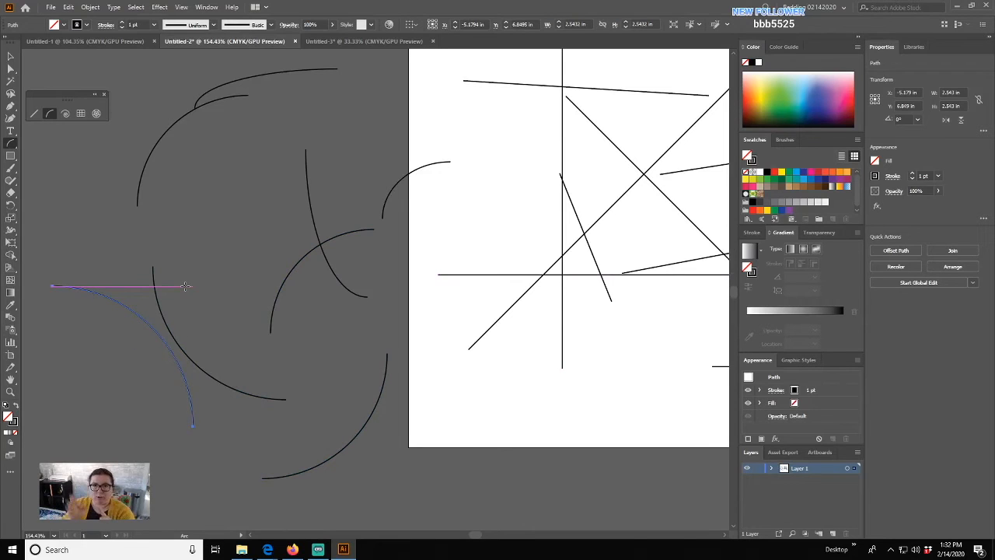
# - Draw a first batch of spirals, including one large and one small, with the Spiral tool
pyautogui.moveTo(123, 189); pyautogui.dragTo(381, 176)
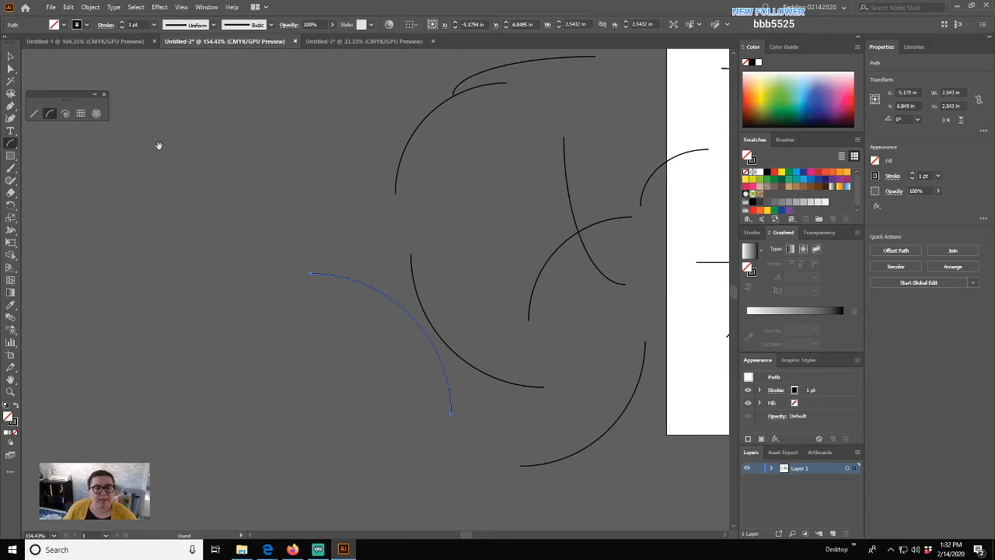
pyautogui.click(65, 113)
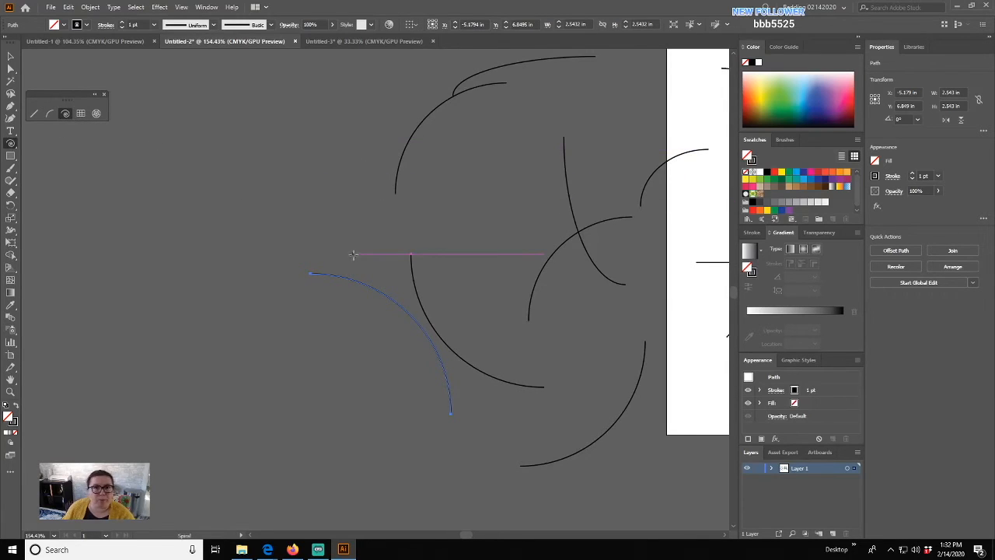
pyautogui.moveTo(322, 247); pyautogui.dragTo(400, 299)
pyautogui.moveTo(288, 180)
pyautogui.mouseDown()
pyautogui.moveTo(366, 216)
pyautogui.moveTo(387, 235)
pyautogui.moveTo(377, 237)
pyautogui.mouseUp()
pyautogui.moveTo(101, 267); pyautogui.dragTo(163, 317)
pyautogui.moveTo(288, 385); pyautogui.dragTo(297, 311)
pyautogui.moveTo(427, 260); pyautogui.dragTo(441, 332)
pyautogui.moveTo(482, 120); pyautogui.dragTo(335, 127)
pyautogui.moveTo(485, 276); pyautogui.dragTo(546, 262)
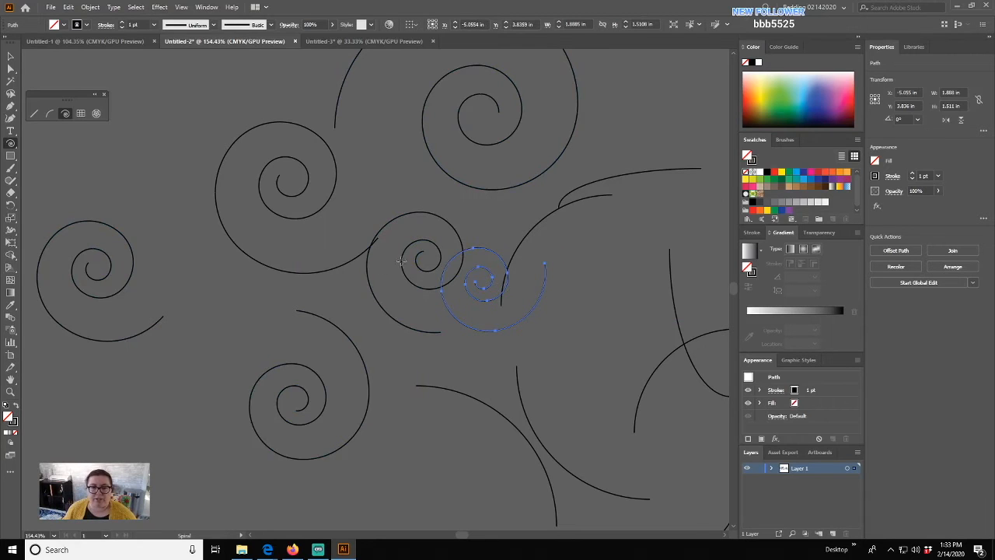
# - Add more spirals at the upper left, in the left cluster and near the top, some overlapping
pyautogui.moveTo(216, 317); pyautogui.dragTo(404, 348)
pyautogui.moveTo(268, 148); pyautogui.dragTo(331, 199)
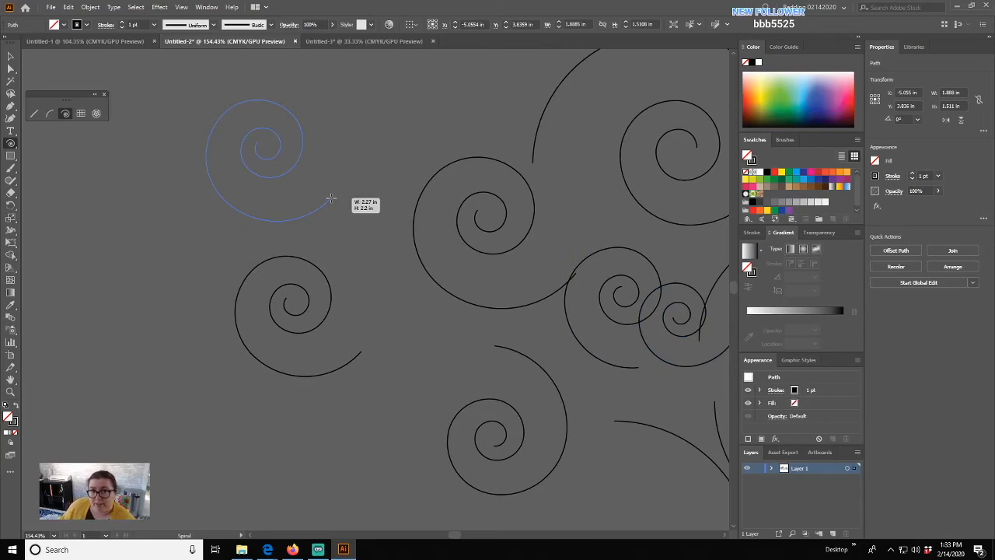
pyautogui.moveTo(330, 199); pyautogui.dragTo(333, 200)
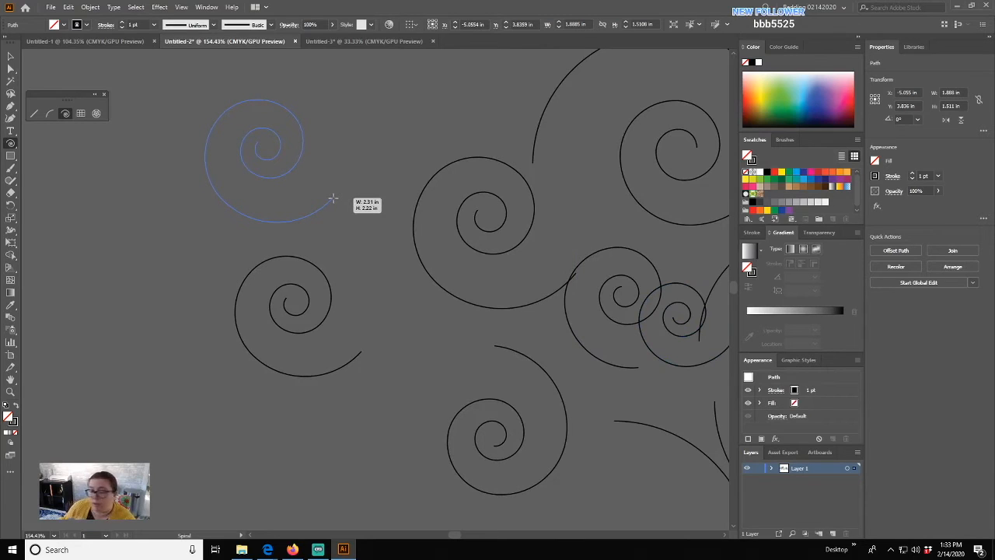
pyautogui.moveTo(333, 199); pyautogui.dragTo(334, 199)
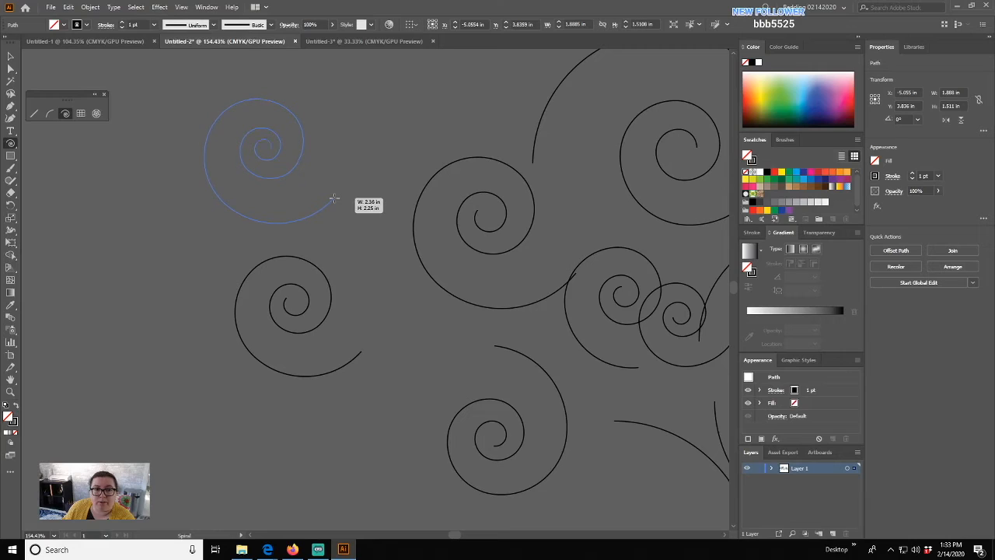
pyautogui.moveTo(334, 199); pyautogui.dragTo(336, 199)
pyautogui.moveTo(122, 225); pyautogui.dragTo(173, 264)
pyautogui.moveTo(214, 253); pyautogui.dragTo(239, 270)
pyautogui.moveTo(327, 88); pyautogui.dragTo(387, 161)
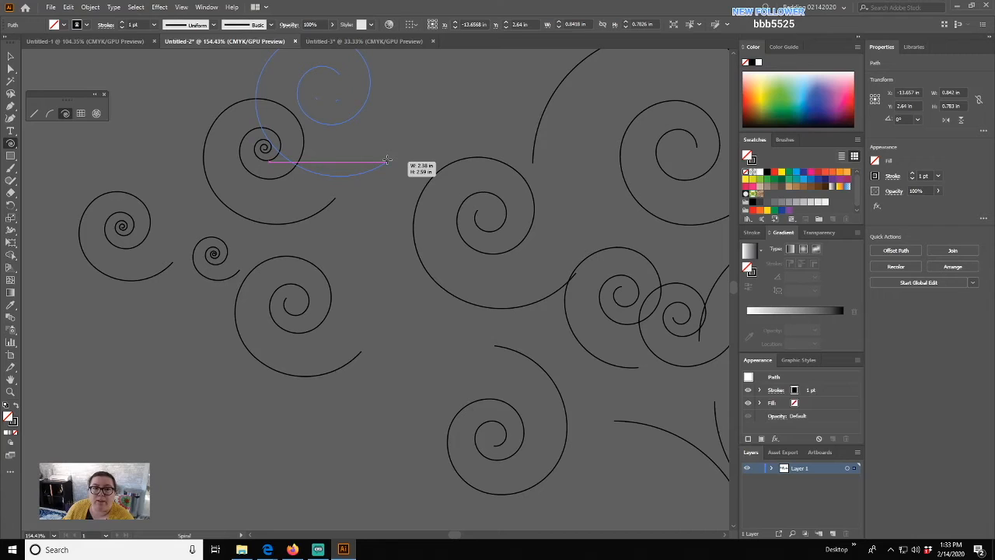
pyautogui.moveTo(388, 161); pyautogui.dragTo(387, 161)
pyautogui.moveTo(409, 115); pyautogui.dragTo(448, 150)
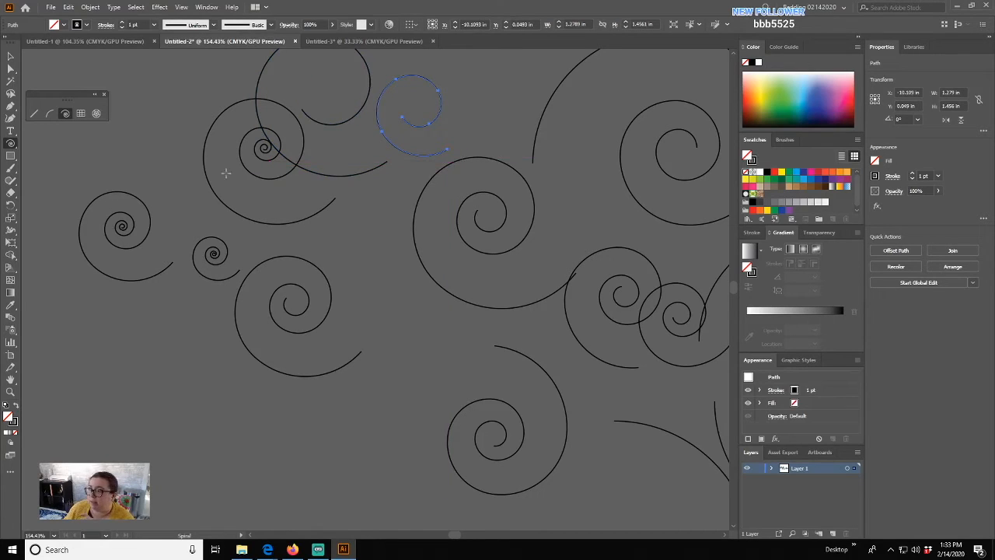
pyautogui.moveTo(156, 134); pyautogui.dragTo(339, 274)
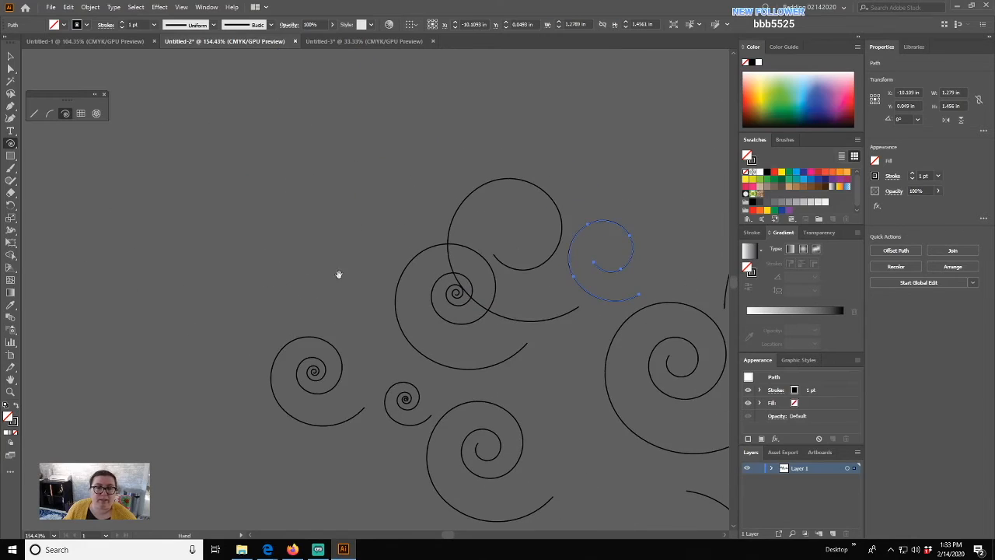
# - Draw three rectangular grids: a wide one at the top, one below it, and a square one
pyautogui.click(79, 114)
pyautogui.moveTo(196, 106); pyautogui.dragTo(360, 156)
pyautogui.moveTo(187, 200); pyautogui.dragTo(251, 300)
pyautogui.moveTo(305, 184); pyautogui.dragTo(396, 274)
pyautogui.hscroll(-4, 518, 158)
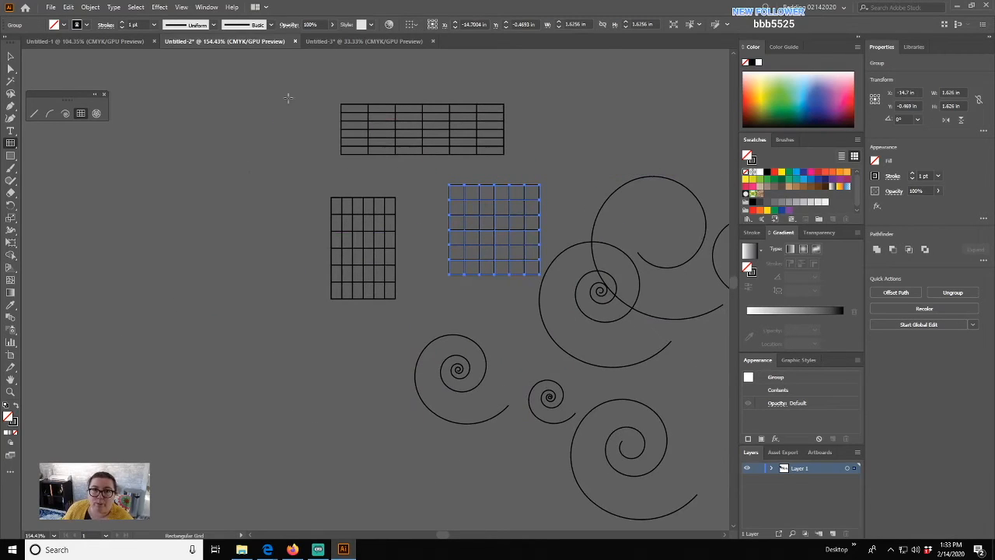
# - Draw a five-row grid with few columns using arrow keys, plus two 2x2 grids
pyautogui.moveTo(163, 147); pyautogui.dragTo(309, 268)
pyautogui.press('Up')
pyautogui.press('Up')
pyautogui.press('Up')
pyautogui.press('Up')
pyautogui.press('Up')
pyautogui.press('Up')
pyautogui.press('Up')
pyautogui.press('Down')
pyautogui.press('Down')
pyautogui.press('Down')
pyautogui.press('Down')
pyautogui.press('Down')
pyautogui.press('Down')
pyautogui.press('Down')
pyautogui.press('Down')
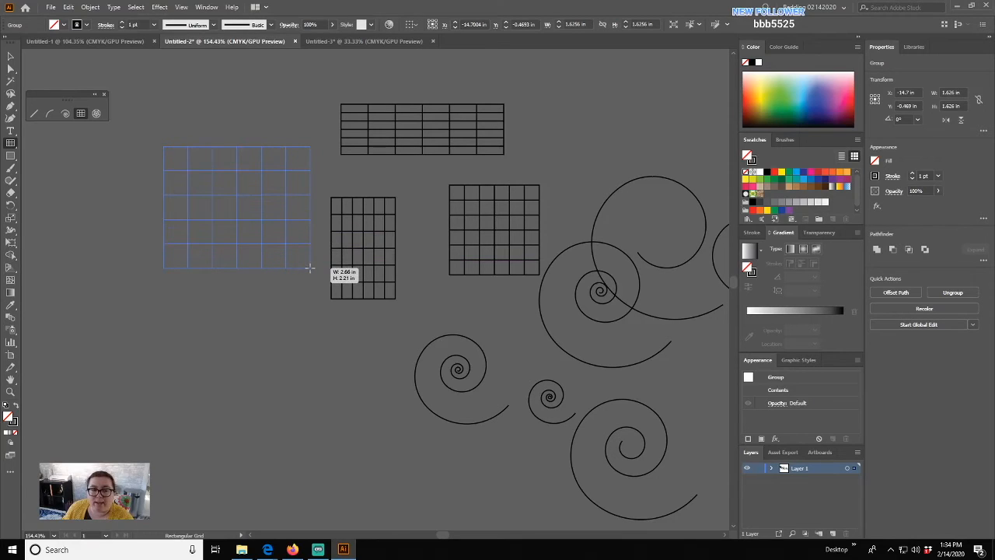
pyautogui.press('Right')
pyautogui.press('Right')
pyautogui.press('Right')
pyautogui.press('Right')
pyautogui.press('Right')
pyautogui.press('Right')
pyautogui.press('Right')
pyautogui.press('Right')
pyautogui.press('Right')
pyautogui.press('Right')
pyautogui.moveTo(310, 268); pyautogui.dragTo(310, 268)
pyautogui.press('Left')
pyautogui.press('Left')
pyautogui.press('Left')
pyautogui.press('Left')
pyautogui.press('Left')
pyautogui.press('Left')
pyautogui.press('Left')
pyautogui.press('Left')
pyautogui.press('Left')
pyautogui.press('Left')
pyautogui.press('Left')
pyautogui.press('Left')
pyautogui.press('Left')
pyautogui.press('Left')
pyautogui.press('Down')
pyautogui.press('Down')
pyautogui.press('Down')
pyautogui.moveTo(286, 299); pyautogui.dragTo(415, 381)
pyautogui.moveTo(154, 325); pyautogui.dragTo(255, 425)
# - Draw a small 5x5 rectangular grid at the left
pyautogui.moveTo(74, 274); pyautogui.dragTo(163, 351)
pyautogui.press('Up')
pyautogui.press('Up')
pyautogui.press('Up')
pyautogui.press('Right')
pyautogui.press('Right')
pyautogui.press('Right')
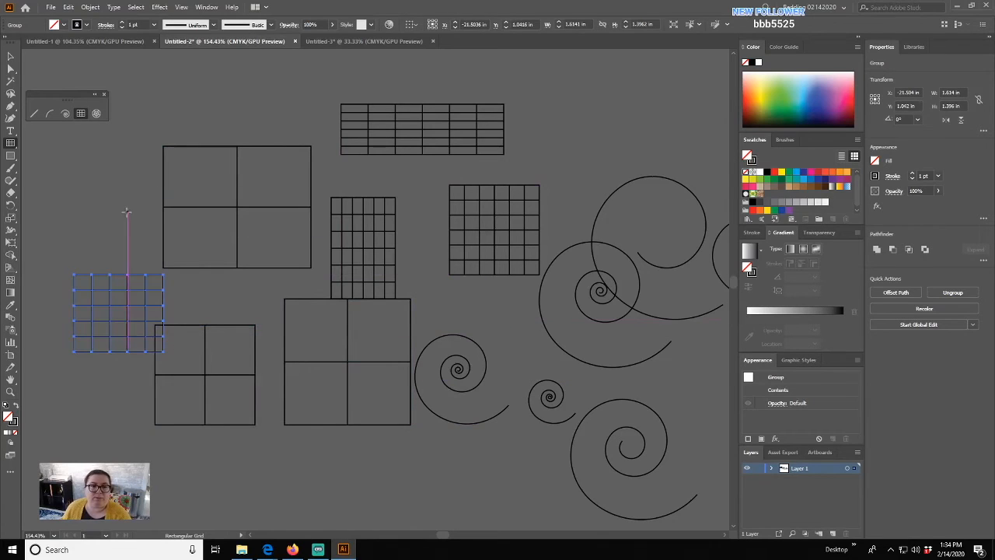
pyautogui.press('space')
pyautogui.moveTo(75, 206); pyautogui.dragTo(267, 260)
# - Draw two polar grids with the Polar Grid tool and begin a third at the left
pyautogui.click(97, 114)
pyautogui.moveTo(183, 135); pyautogui.dragTo(337, 285)
pyautogui.moveTo(366, 112); pyautogui.dragTo(478, 215)
pyautogui.press('space')
pyautogui.moveTo(220, 267); pyautogui.dragTo(439, 215)
pyautogui.moveTo(248, 203); pyautogui.dragTo(538, 460)
# - Finish the polar grid with many spokes and no inner rings, adjusting with arrow keys
pyautogui.press('Up')
pyautogui.press('Up')
pyautogui.press('Up')
pyautogui.press('Up')
pyautogui.press('Up')
pyautogui.press('Up')
pyautogui.press('Down')
pyautogui.press('Down')
pyautogui.press('Down')
pyautogui.press('Down')
pyautogui.press('Down')
pyautogui.press('Down')
pyautogui.press('Down')
pyautogui.press('Down')
pyautogui.press('Down')
pyautogui.press('Right')
pyautogui.press('Right')
pyautogui.press('Right')
pyautogui.press('Right')
pyautogui.press('Right')
pyautogui.press('Right')
pyautogui.press('Right')
pyautogui.press('Right')
pyautogui.press('Left')
pyautogui.press('Left')
pyautogui.press('Left')
pyautogui.press('Left')
pyautogui.press('Left')
pyautogui.press('Left')
pyautogui.press('Left')
pyautogui.press('Left')
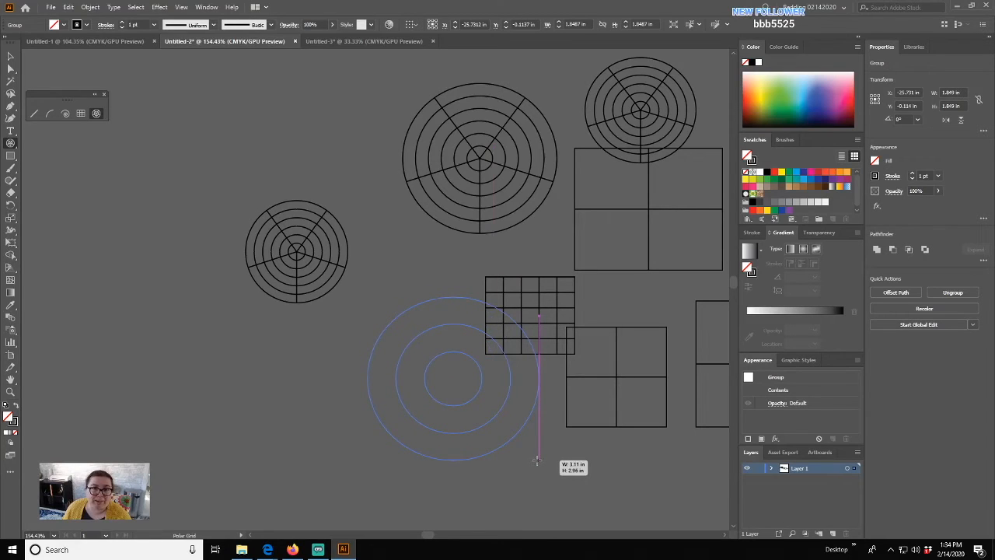
pyautogui.press('Right')
pyautogui.press('Right')
pyautogui.press('Right')
pyautogui.press('Right')
pyautogui.press('Right')
pyautogui.press('Right')
pyautogui.press('Right')
pyautogui.press('Right')
pyautogui.press('Right')
pyautogui.press('Right')
pyautogui.press('Right')
pyautogui.press('Right')
pyautogui.moveTo(537, 461); pyautogui.dragTo(536, 460)
pyautogui.press('Down')
pyautogui.press('Down')
# - Draw a large spoked circle and several spoked ellipses, adding concentric rings to one
pyautogui.moveTo(284, 393); pyautogui.dragTo(368, 440)
pyautogui.moveTo(219, 337); pyautogui.dragTo(330, 425)
pyautogui.moveTo(164, 273); pyautogui.dragTo(285, 367)
pyautogui.press('Up')
pyautogui.press('Up')
pyautogui.press('Up')
pyautogui.press('Up')
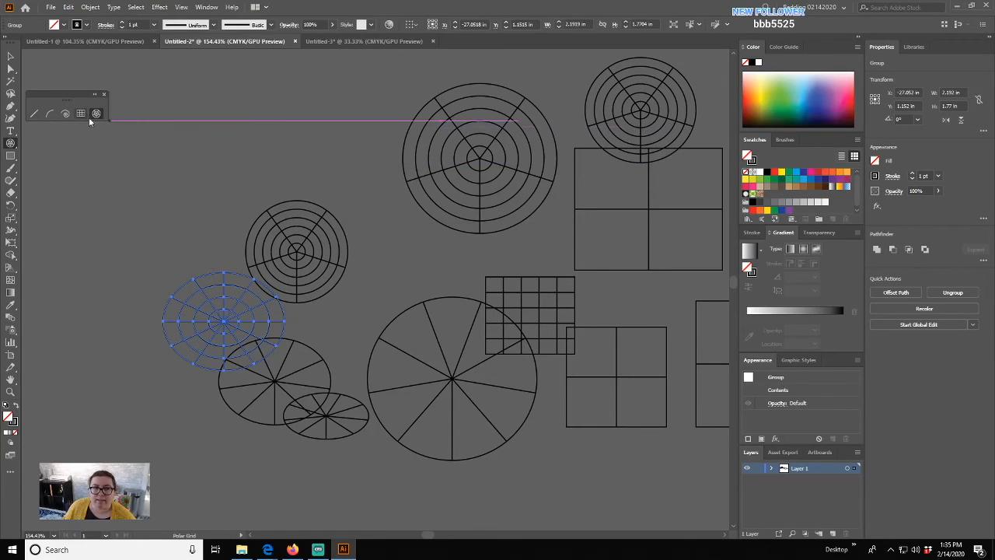
pyautogui.moveTo(127, 156); pyautogui.dragTo(251, 148)
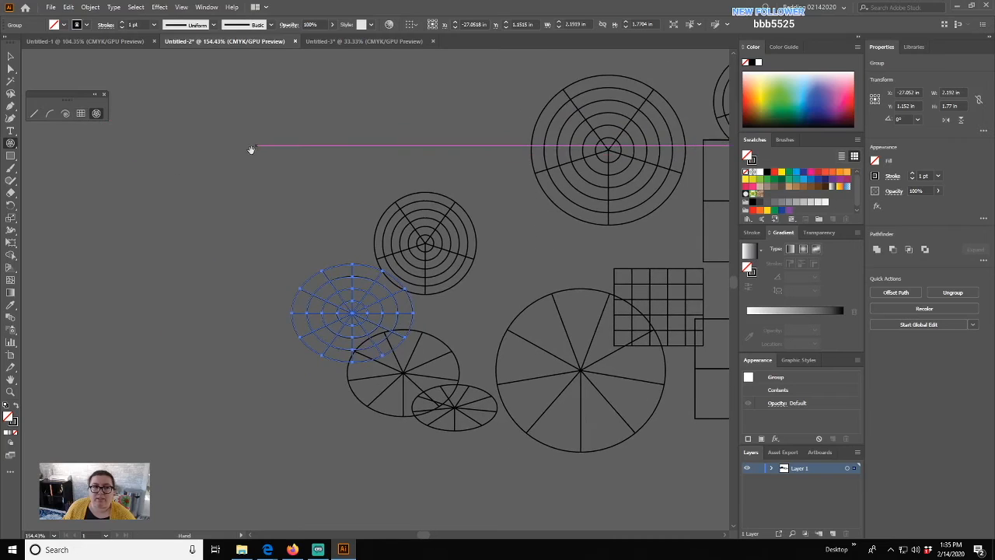
# - Close the floating line tools panel and select the Line Segment tool
pyautogui.click(103, 95)
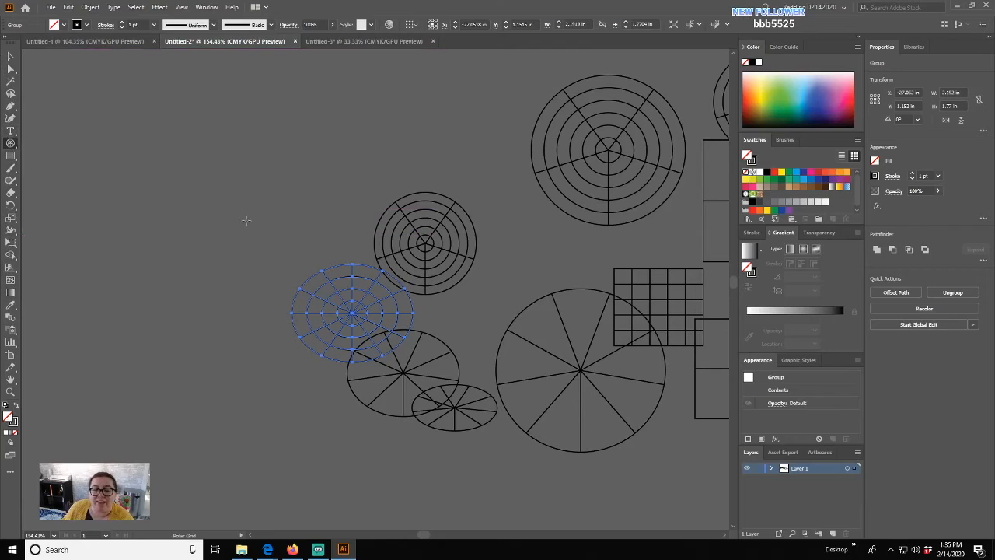
pyautogui.moveTo(10, 143); pyautogui.dragTo(31, 152)
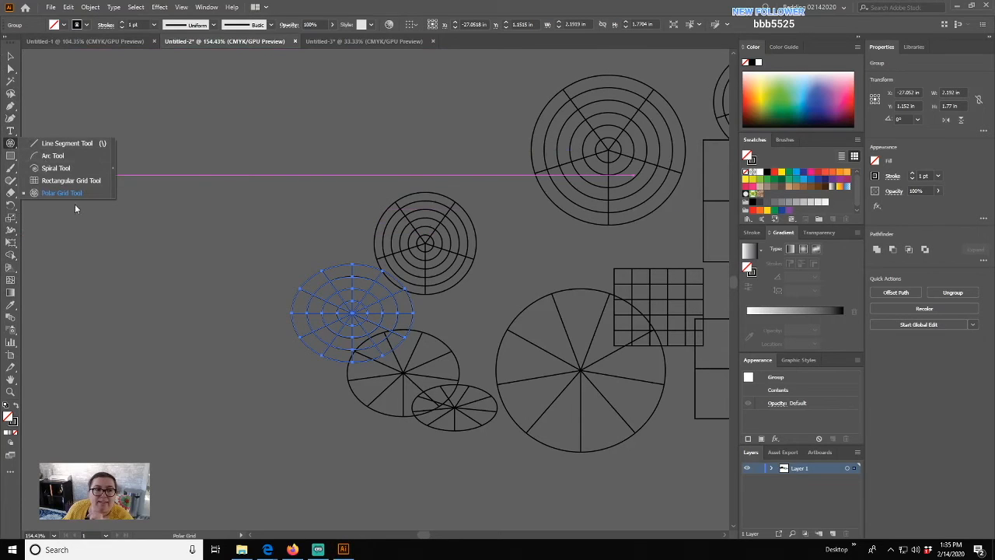
pyautogui.click(60, 145)
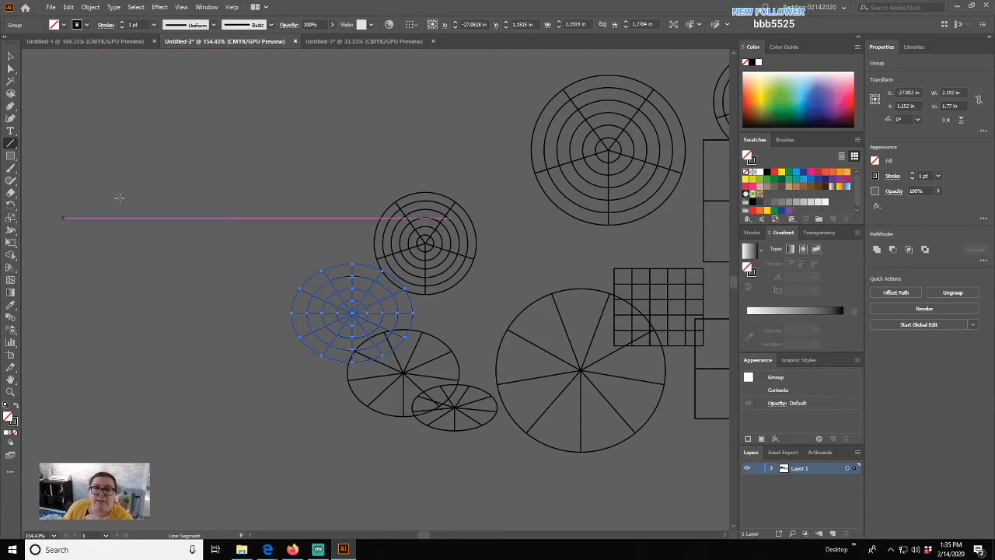
pyautogui.moveTo(10, 145); pyautogui.dragTo(48, 147)
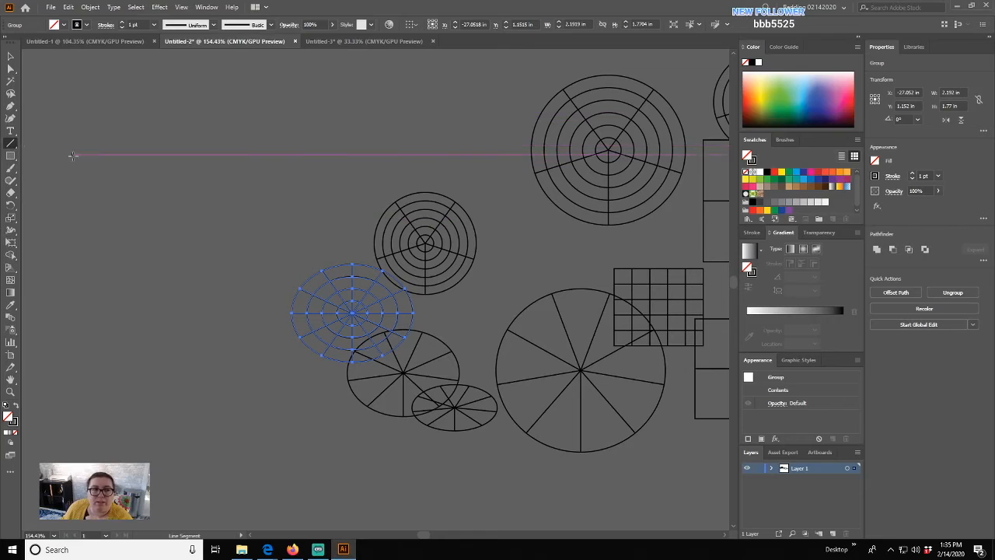
pyautogui.moveTo(113, 185); pyautogui.dragTo(240, 260)
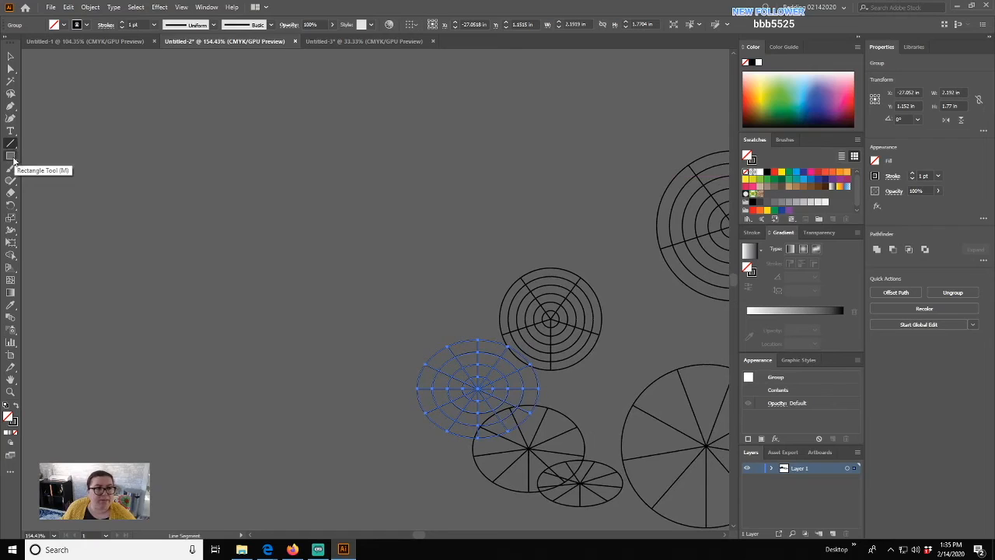
# - Tear off the Rectangle tools and draw a cross of wide and tall rectangles plus a square
pyautogui.moveTo(13, 163); pyautogui.dragTo(121, 170)
pyautogui.moveTo(44, 159); pyautogui.dragTo(64, 116)
pyautogui.moveTo(148, 167); pyautogui.dragTo(384, 201)
pyautogui.moveTo(246, 95); pyautogui.dragTo(305, 270)
pyautogui.moveTo(88, 281)
pyautogui.mouseDown()
pyautogui.moveTo(205, 356)
pyautogui.moveTo(205, 398)
pyautogui.mouseUp()
# - Draw a rounded rectangle and another rectangle below it with its rounding removed
pyautogui.click(57, 133)
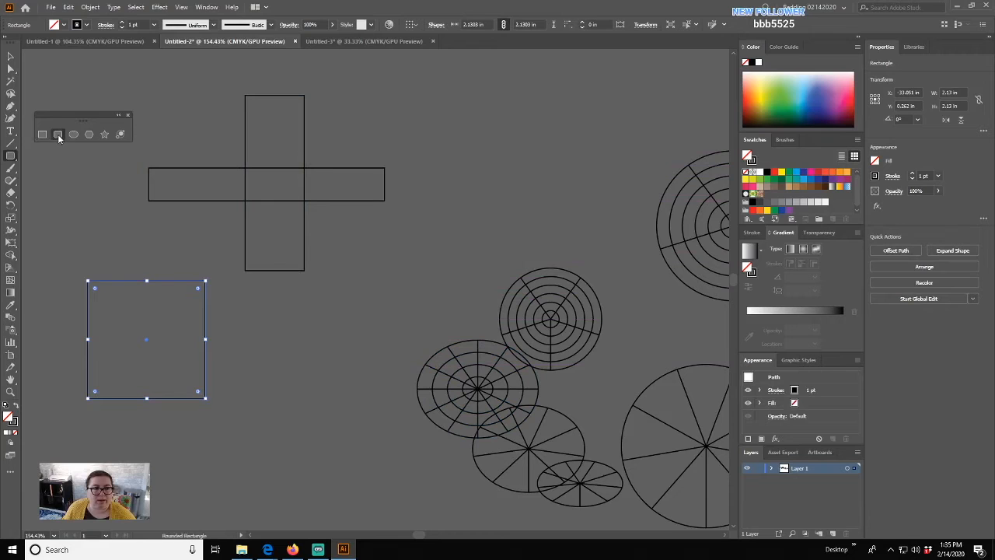
pyautogui.moveTo(251, 306); pyautogui.dragTo(341, 374)
pyautogui.moveTo(282, 443); pyautogui.dragTo(311, 325)
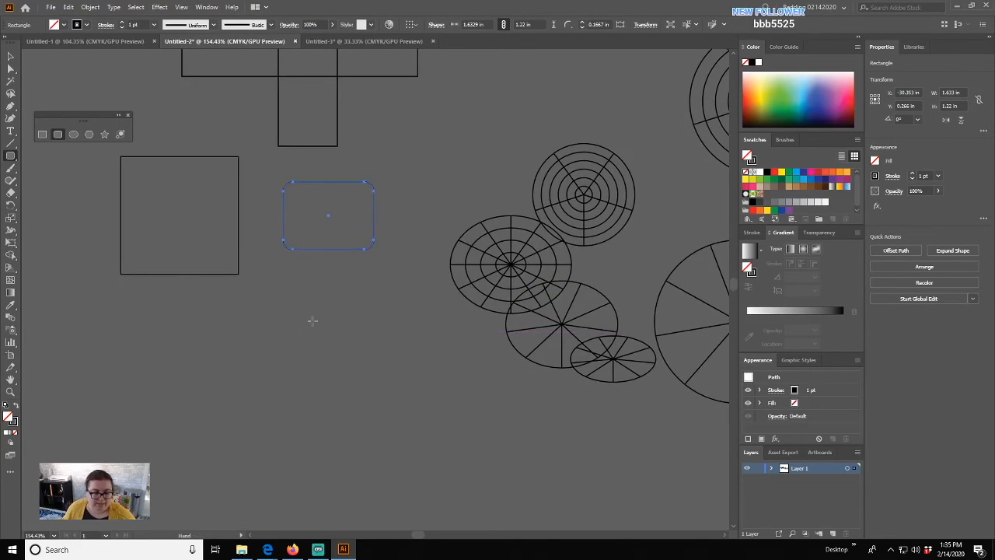
pyautogui.moveTo(289, 281); pyautogui.dragTo(370, 362)
pyautogui.press('Left')
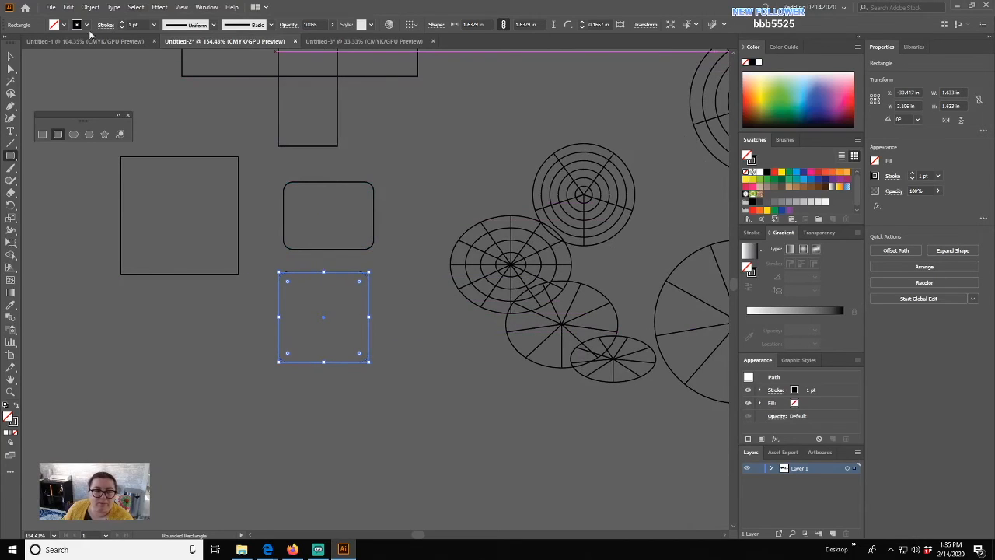
# - Round the corners of the lower rectangle and the square using their live-corner widgets
pyautogui.click(12, 70)
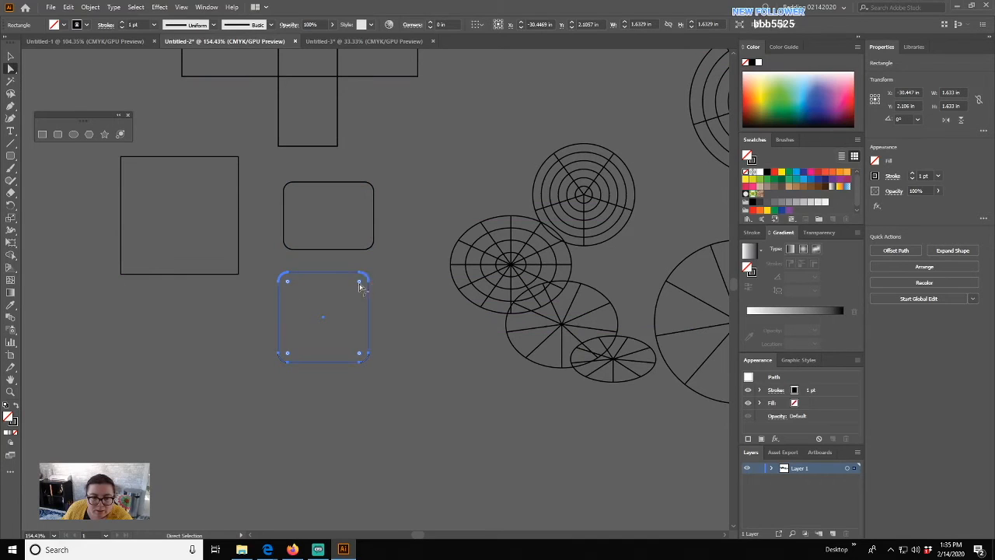
pyautogui.moveTo(361, 284)
pyautogui.mouseDown()
pyautogui.moveTo(320, 323)
pyautogui.moveTo(355, 285)
pyautogui.moveTo(350, 300)
pyautogui.mouseUp()
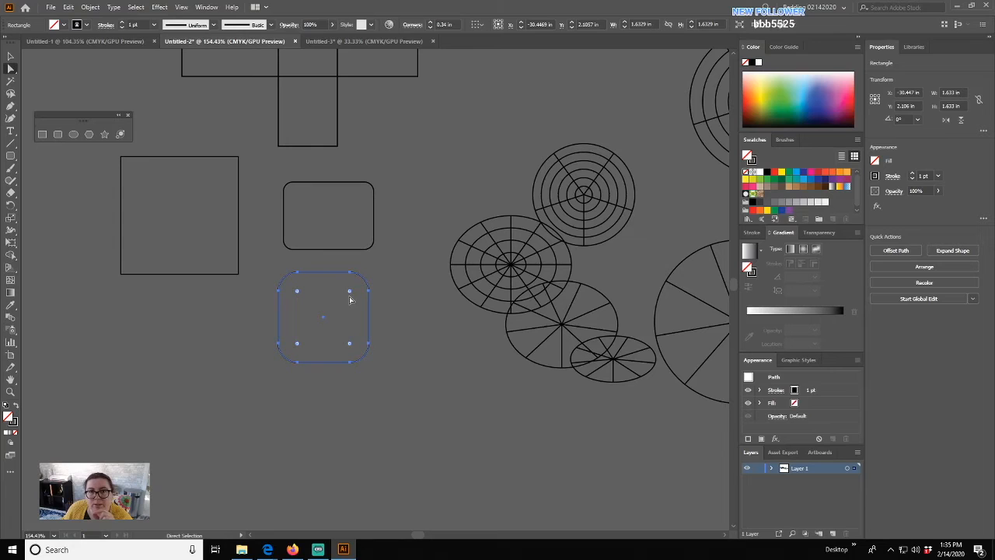
pyautogui.click(237, 269)
pyautogui.press('v')
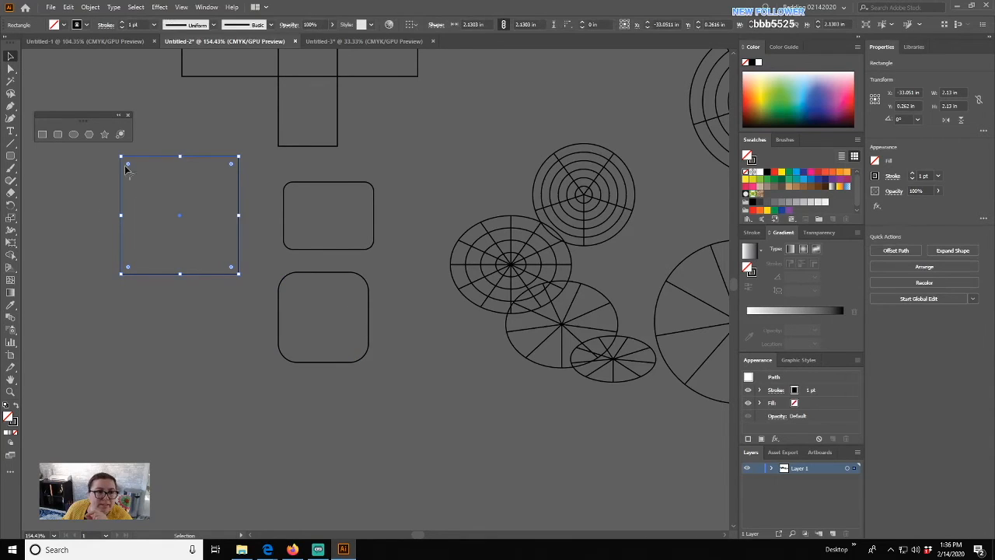
pyautogui.moveTo(127, 164); pyautogui.dragTo(146, 184)
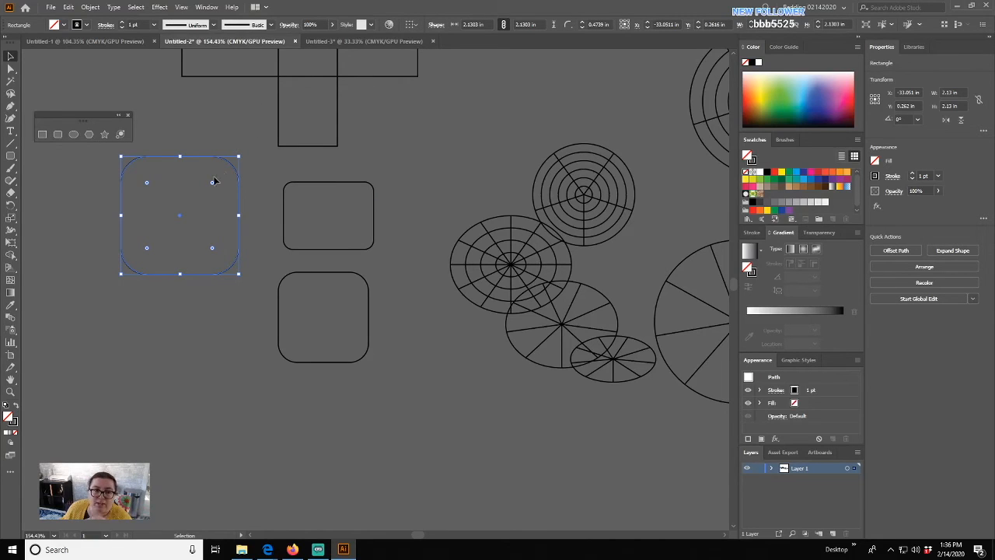
pyautogui.moveTo(213, 182); pyautogui.dragTo(227, 171)
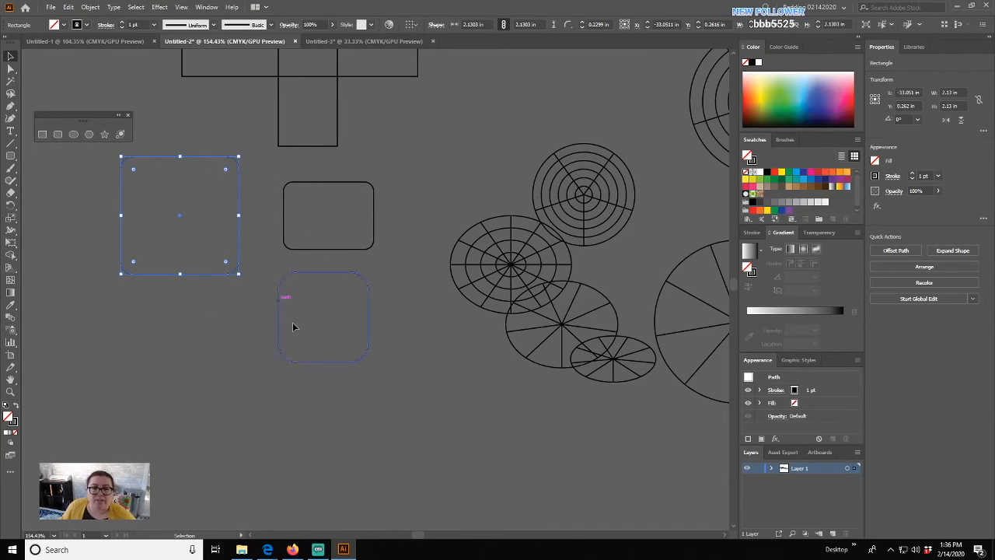
pyautogui.moveTo(165, 376); pyautogui.dragTo(285, 330)
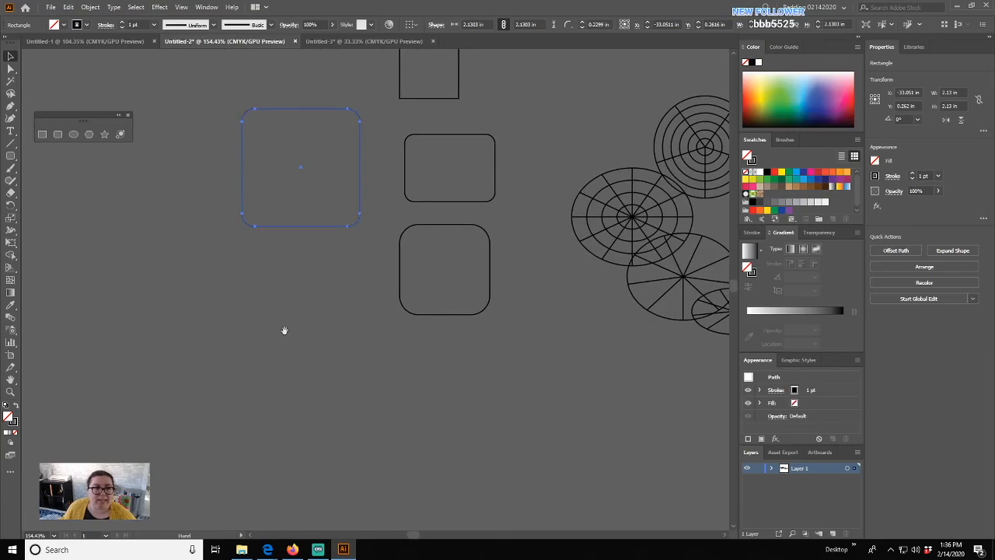
# - Draw two flat horizontal ellipses, a tall narrow ellipse and a circle below them
pyautogui.click(74, 135)
pyautogui.moveTo(126, 194); pyautogui.dragTo(236, 204)
pyautogui.moveTo(182, 236); pyautogui.dragTo(202, 343)
pyautogui.moveTo(249, 289); pyautogui.dragTo(381, 310)
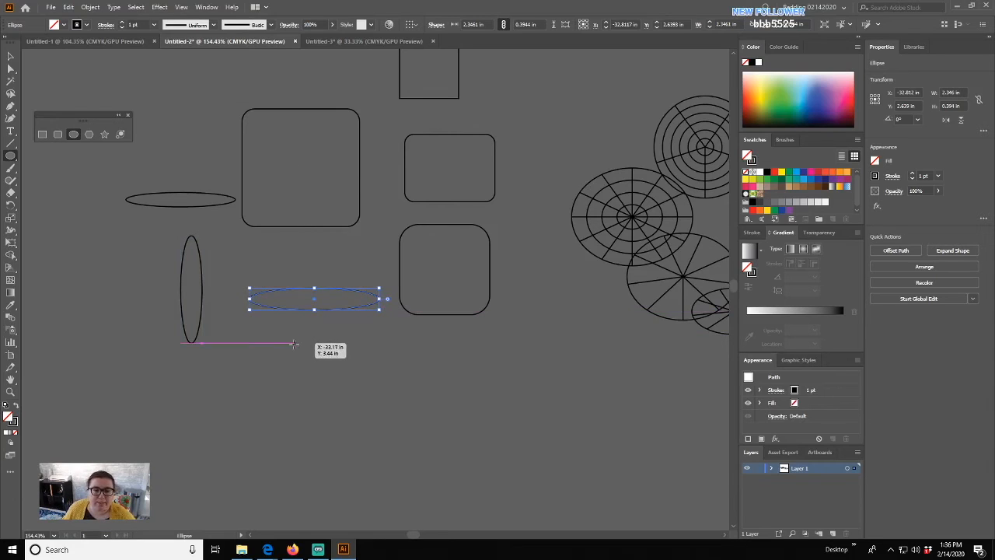
pyautogui.moveTo(284, 335); pyautogui.dragTo(429, 480)
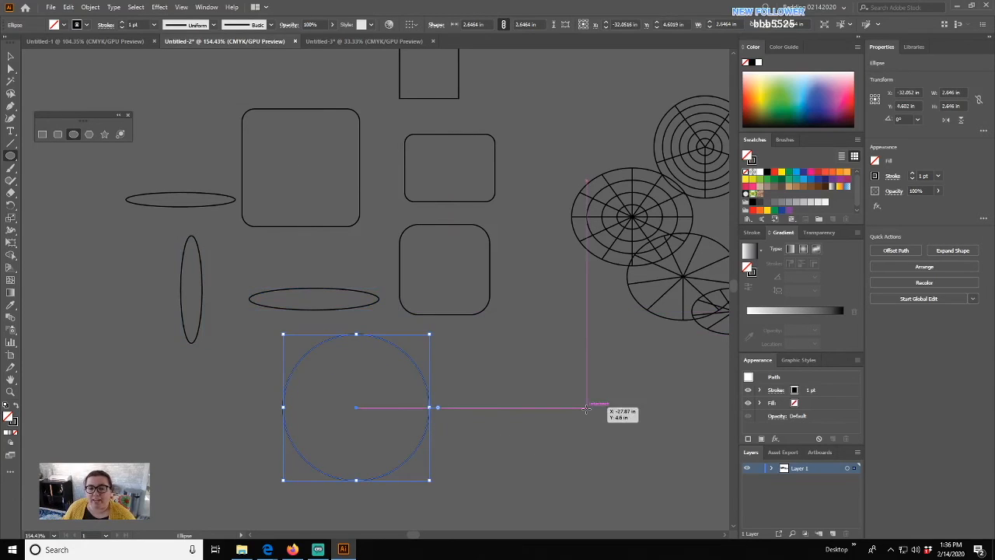
# - Draw two hexagons at the left side of the artboard
pyautogui.click(88, 133)
pyautogui.moveTo(65, 258); pyautogui.dragTo(101, 297)
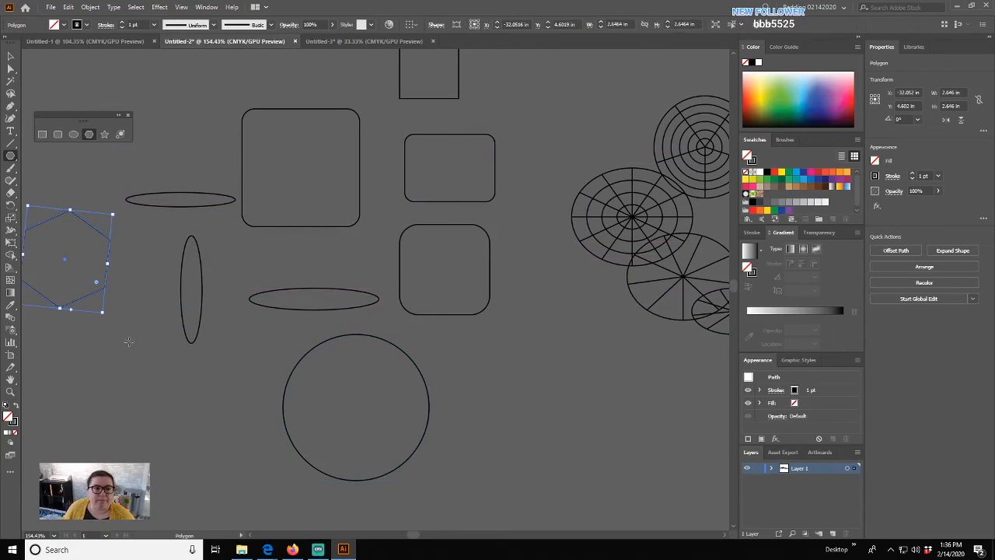
pyautogui.moveTo(94, 355); pyautogui.dragTo(99, 308)
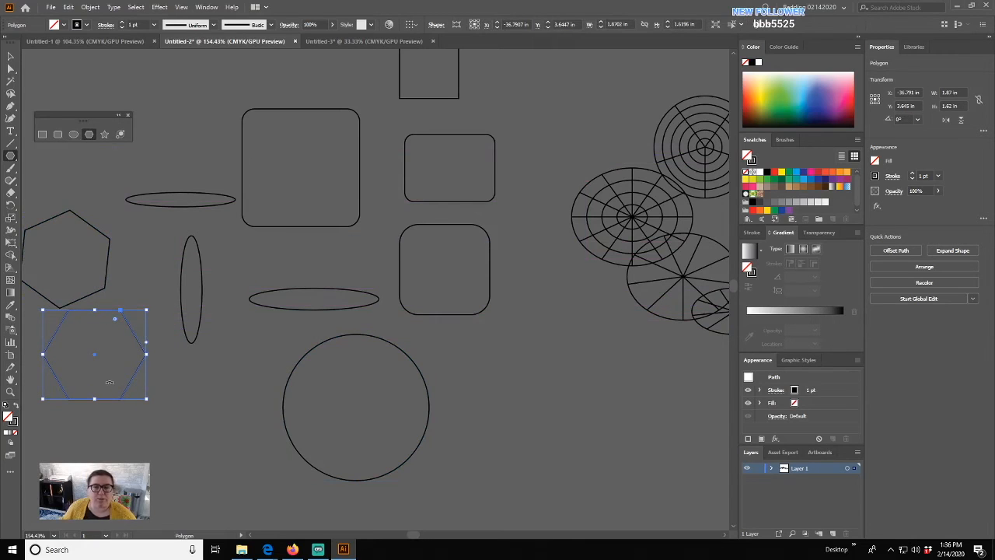
pyautogui.moveTo(109, 383); pyautogui.dragTo(433, 312)
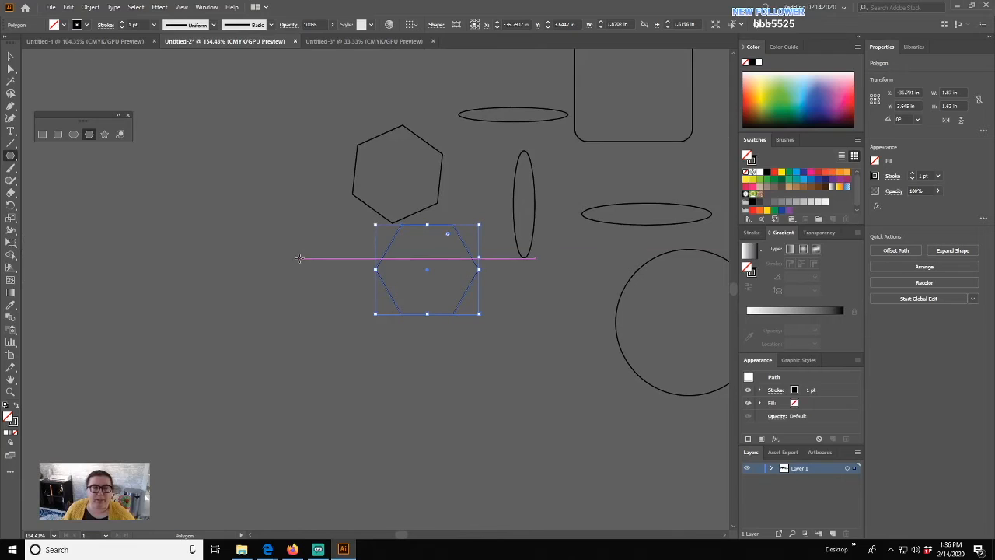
# - Draw two triangles by reducing the polygon sides while dragging
pyautogui.moveTo(221, 239); pyautogui.dragTo(283, 281)
pyautogui.press('Up')
pyautogui.press('Up')
pyautogui.press('Up')
pyautogui.press('Up')
pyautogui.press('Up')
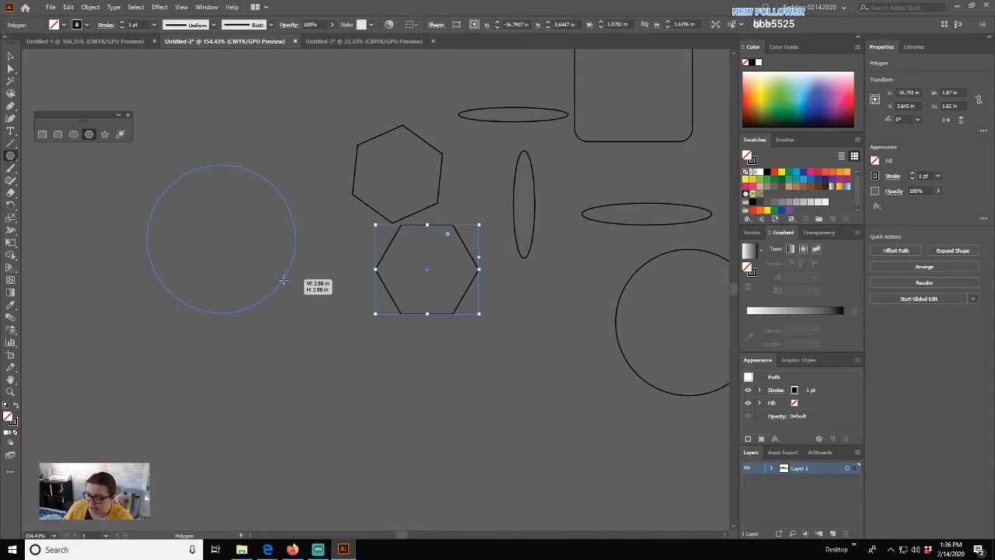
pyautogui.press('Down')
pyautogui.press('Down')
pyautogui.press('Down')
pyautogui.press('Down')
pyautogui.press('Down')
pyautogui.press('Down')
pyautogui.press('Down')
pyautogui.press('Down')
pyautogui.press('Down')
pyautogui.press('Down')
pyautogui.press('Down')
pyautogui.moveTo(284, 280); pyautogui.dragTo(305, 278)
pyautogui.press('Up')
pyautogui.press('Down')
pyautogui.moveTo(263, 339); pyautogui.dragTo(325, 371)
# - Draw a large polygon and a small six-sided hexagon at the right
pyautogui.moveTo(360, 364); pyautogui.dragTo(472, 384)
pyautogui.press('Up')
pyautogui.press('Up')
pyautogui.press('Up')
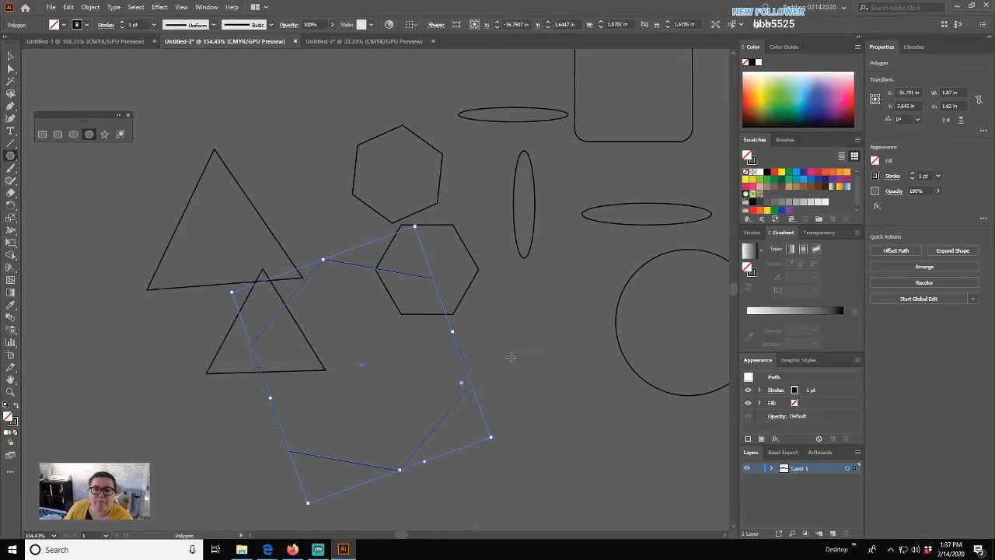
pyautogui.moveTo(507, 337)
pyautogui.mouseDown()
pyautogui.moveTo(555, 378)
pyautogui.moveTo(529, 387)
pyautogui.mouseUp()
# - Draw four five-pointed stars of different sizes, then a many-pointed starburst at the left
pyautogui.moveTo(170, 321); pyautogui.dragTo(280, 258)
pyautogui.click(104, 134)
pyautogui.moveTo(160, 184); pyautogui.dragTo(235, 219)
pyautogui.moveTo(225, 284); pyautogui.dragTo(278, 300)
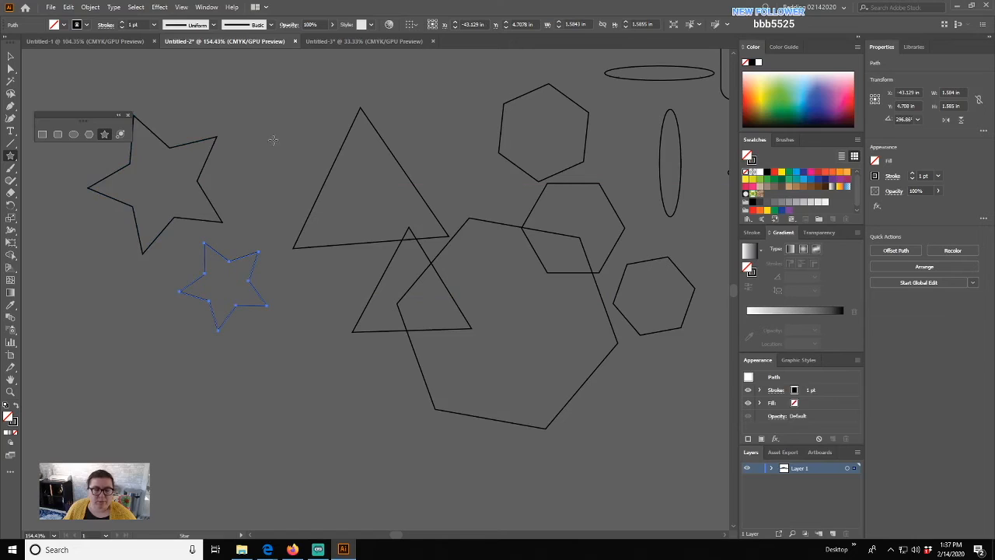
pyautogui.moveTo(224, 93); pyautogui.dragTo(265, 234)
pyautogui.moveTo(260, 355); pyautogui.dragTo(522, 383)
pyautogui.moveTo(210, 298); pyautogui.dragTo(259, 357)
pyautogui.press('Up')
pyautogui.press('Up')
pyautogui.press('Up')
pyautogui.press('Up')
pyautogui.press('Up')
pyautogui.press('Up')
pyautogui.press('Up')
pyautogui.press('Up')
pyautogui.press('Up')
pyautogui.press('Up')
pyautogui.press('Up')
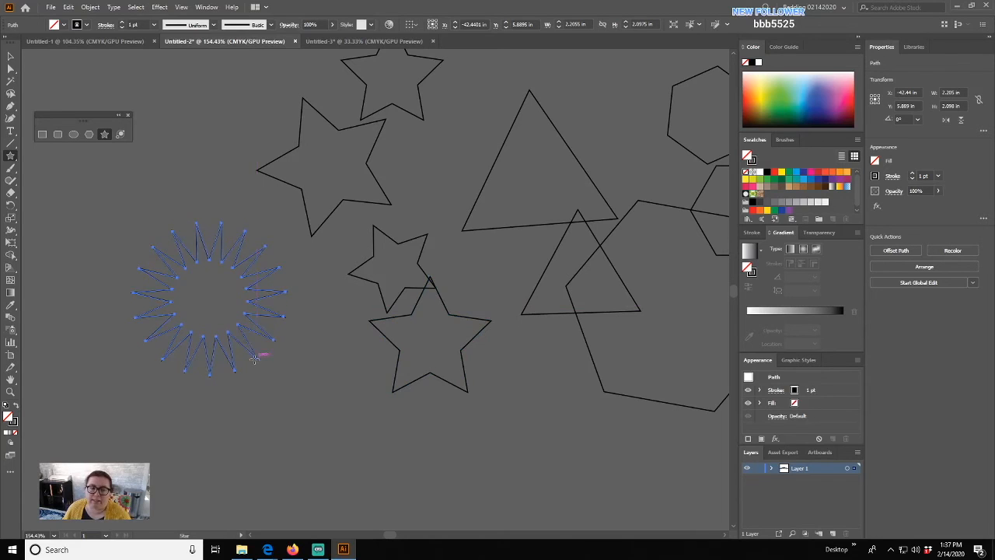
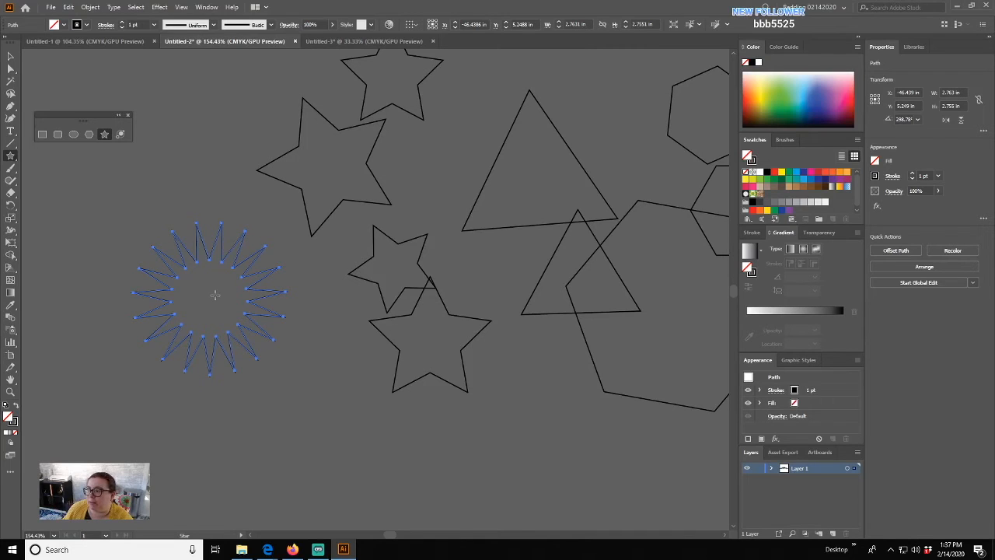
# - Try an exact star with 2 in outer and inner radii, then undo it
pyautogui.click(316, 390)
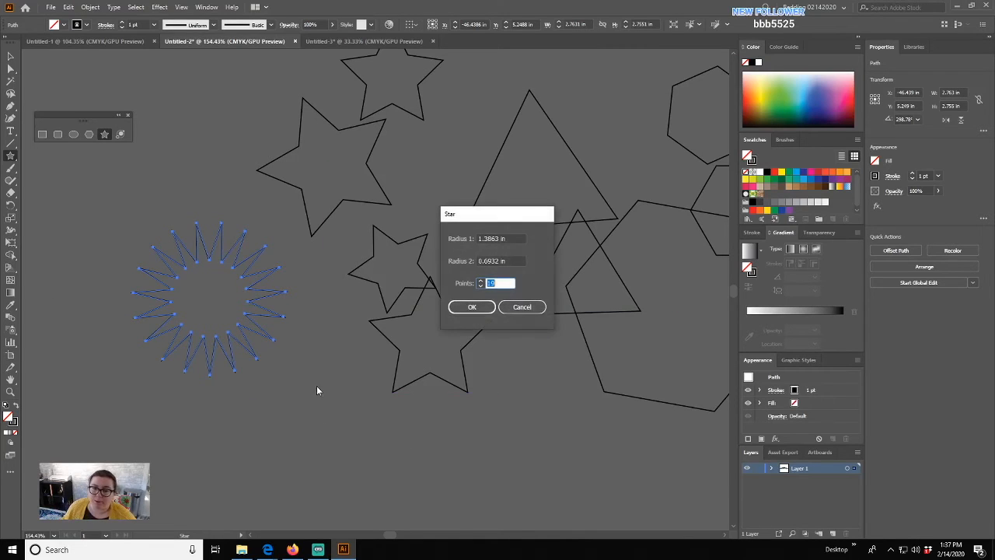
pyautogui.click(522, 307)
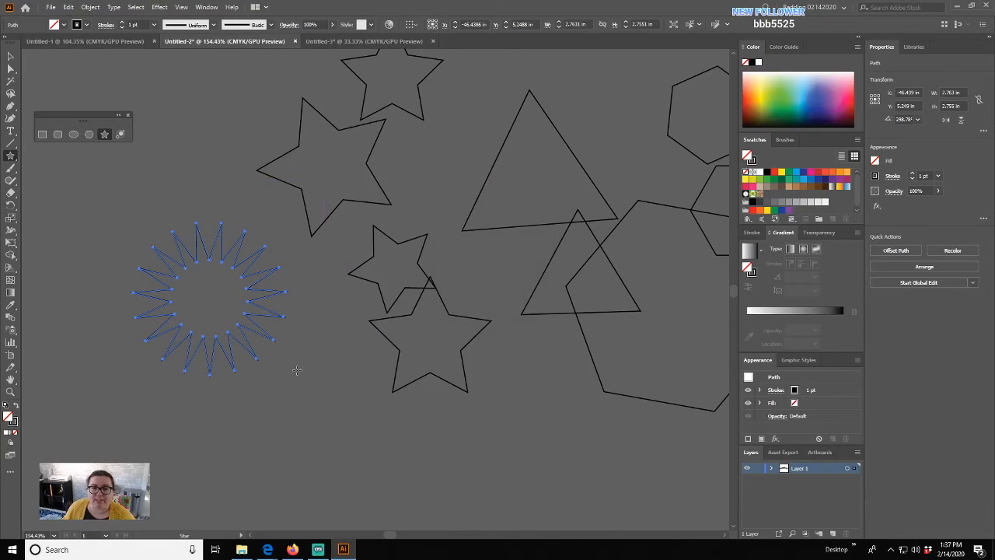
pyautogui.click(337, 390)
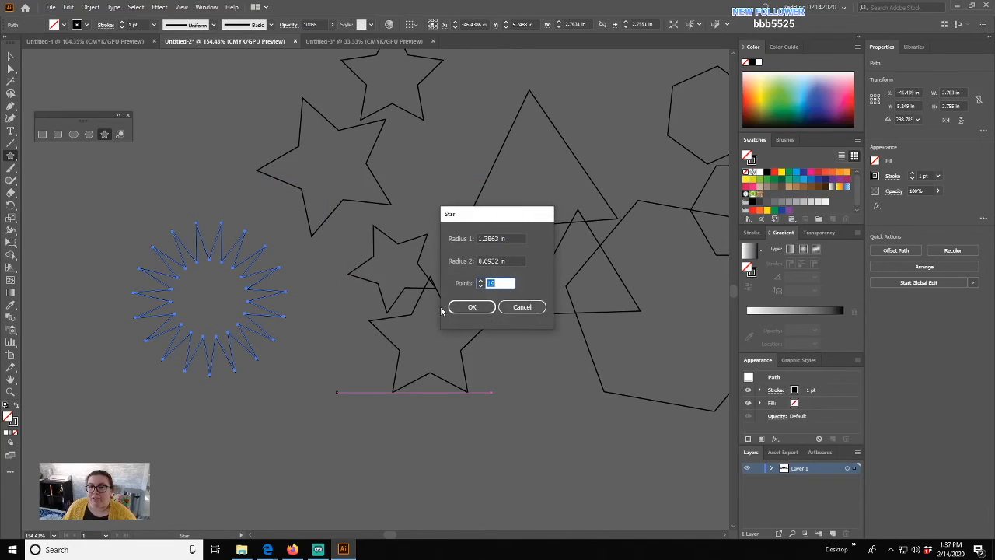
pyautogui.moveTo(514, 234); pyautogui.dragTo(432, 238)
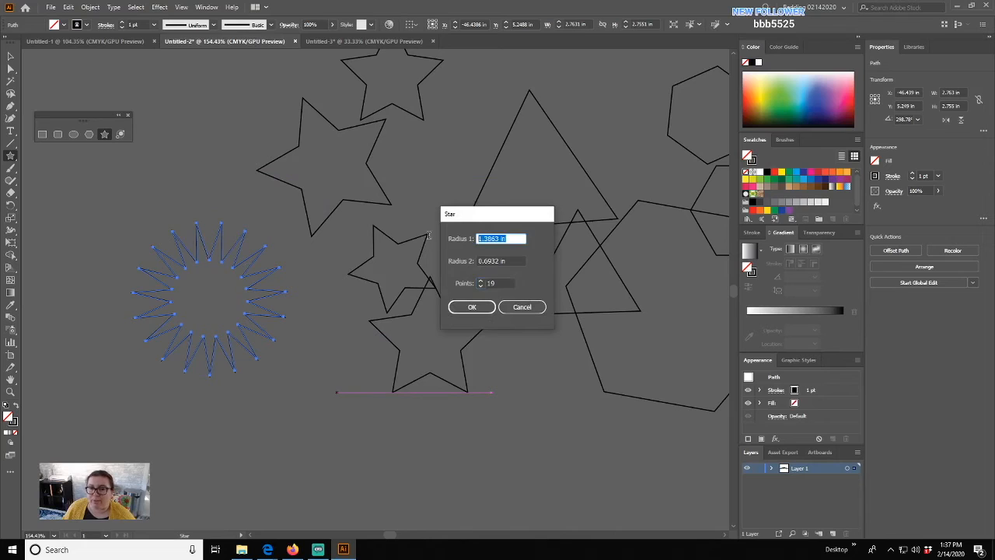
pyautogui.write('2')
pyautogui.press('Tab')
pyautogui.write('2')
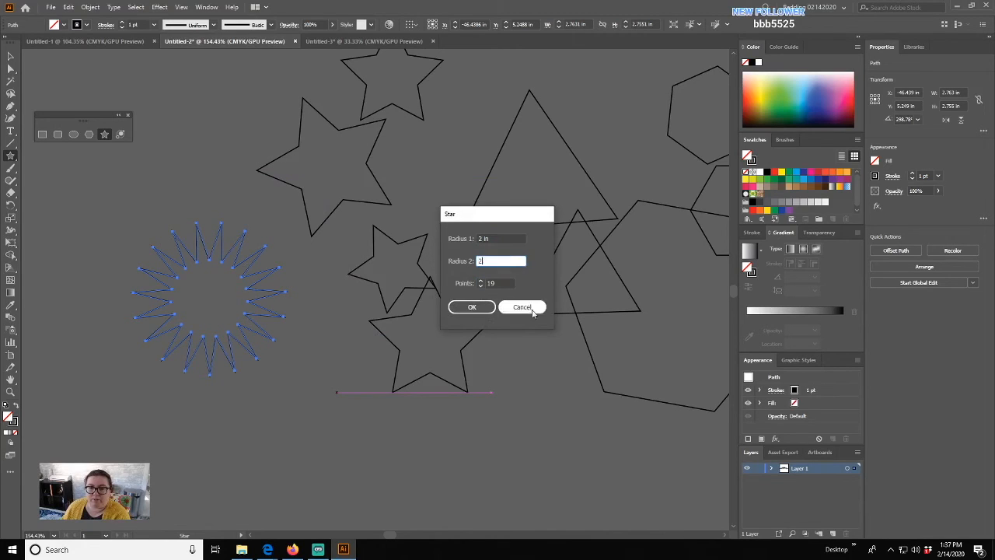
pyautogui.press('Tab')
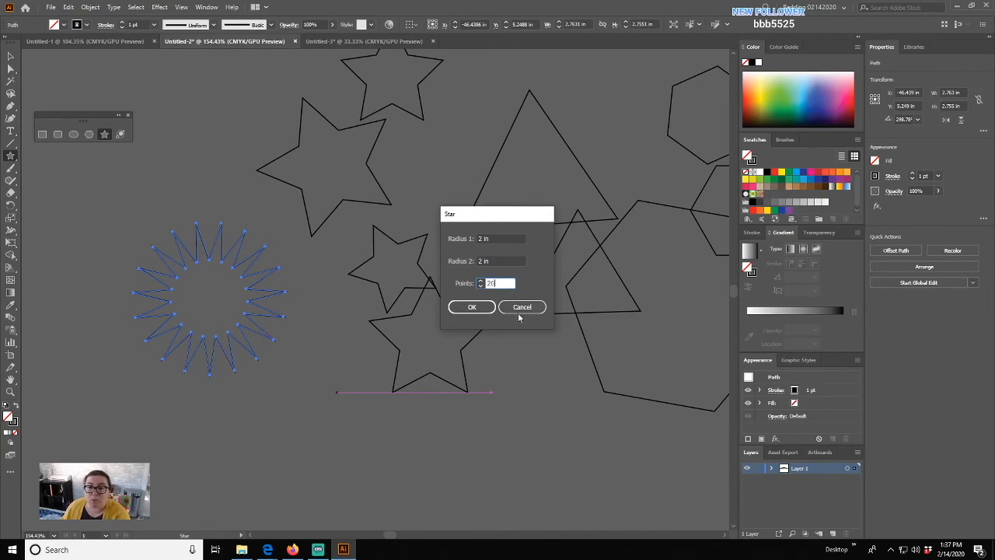
pyautogui.click(471, 307)
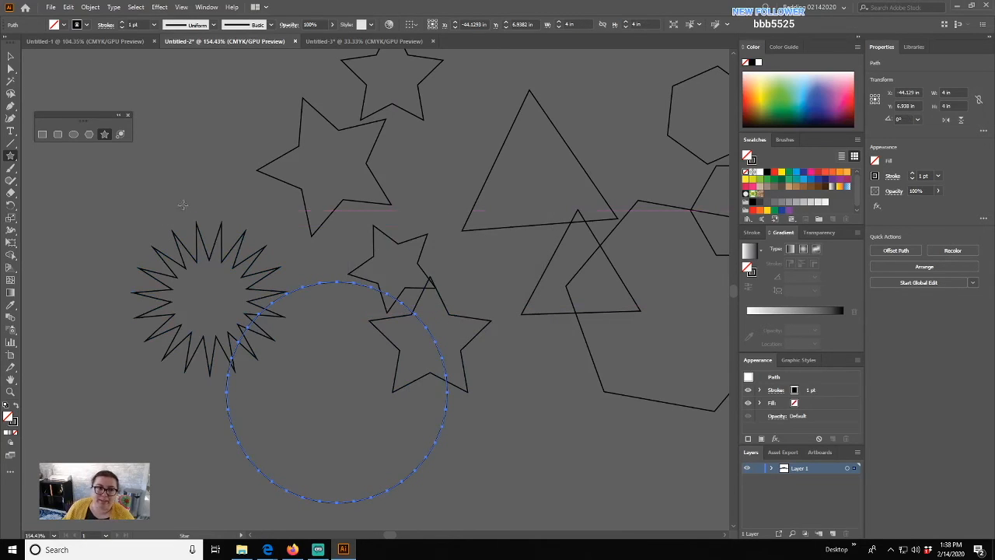
pyautogui.hotkey('ctrl', 'z')
# - Draw a small starburst at upper left and two rotated three-point triangles beside it
pyautogui.moveTo(154, 164); pyautogui.dragTo(202, 187)
pyautogui.moveTo(277, 224); pyautogui.dragTo(318, 262)
pyautogui.press('Down')
pyautogui.press('Down')
pyautogui.press('Down')
pyautogui.press('Down')
pyautogui.press('Down')
pyautogui.press('Down')
pyautogui.press('Down')
pyautogui.press('Down')
pyautogui.press('Down')
pyautogui.press('Down')
pyautogui.press('Down')
pyautogui.press('Down')
pyautogui.press('Down')
pyautogui.press('Down')
pyautogui.press('Down')
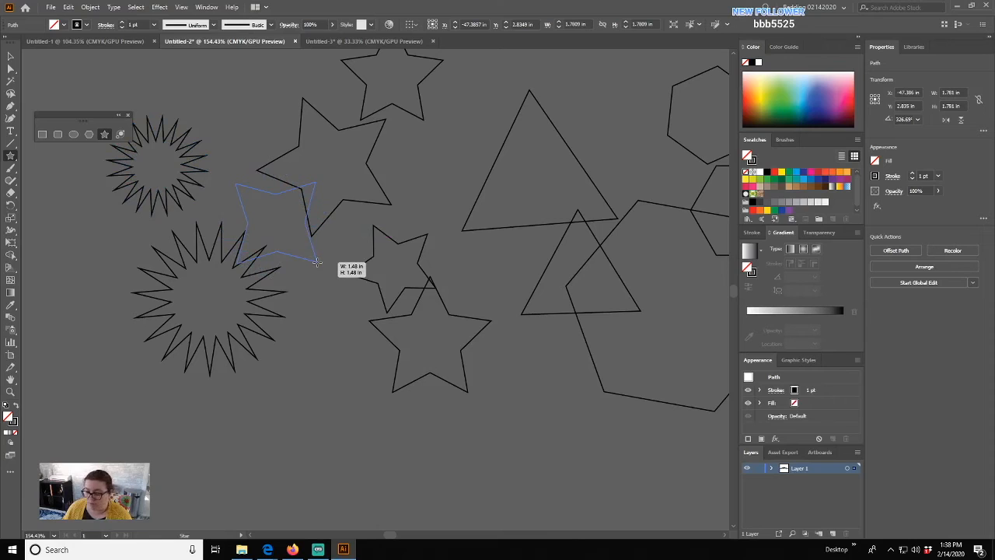
pyautogui.moveTo(317, 262); pyautogui.dragTo(333, 255)
pyautogui.moveTo(328, 312); pyautogui.dragTo(360, 350)
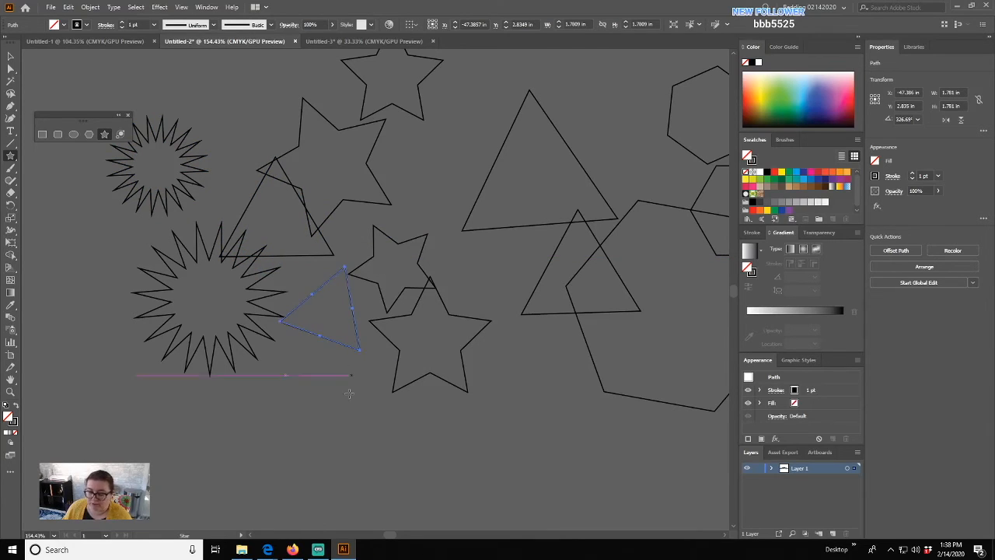
# - Draw a rectangle of about 1.69 × 1.28 in below the triangles
pyautogui.click(333, 406)
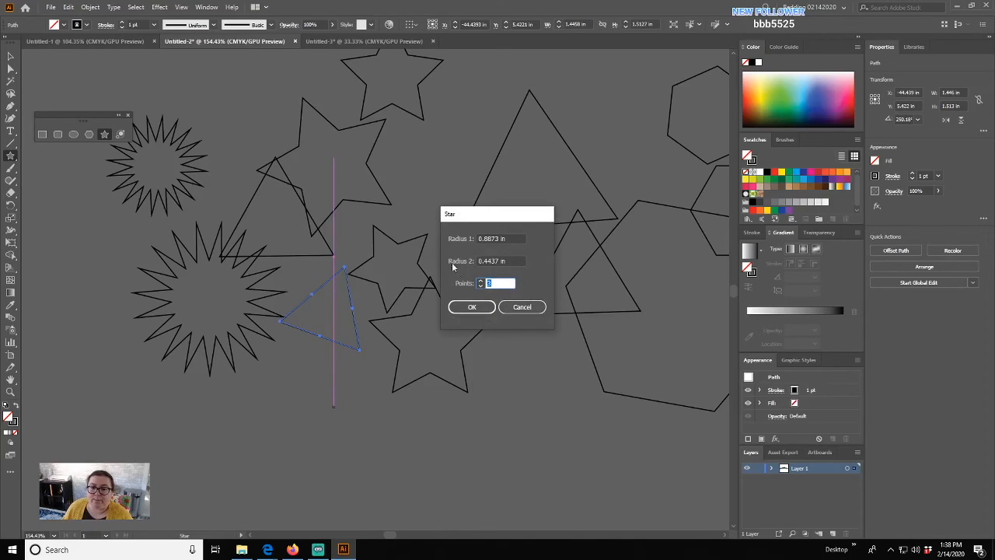
pyautogui.click(521, 308)
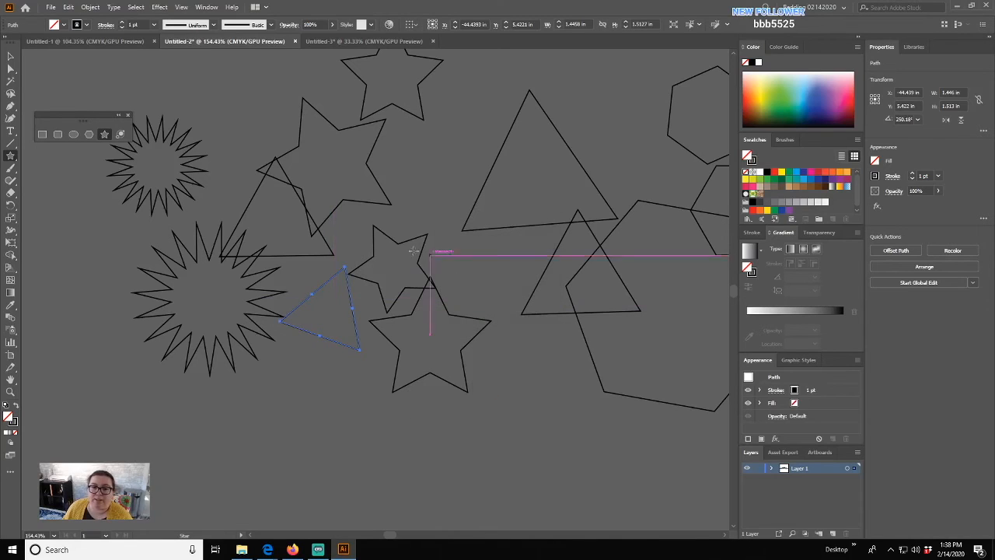
pyautogui.click(42, 134)
pyautogui.moveTo(297, 376); pyautogui.dragTo(392, 444)
# - Place an exact 2 in by 2 in square beside the rectangle, then return to selection
pyautogui.click(504, 414)
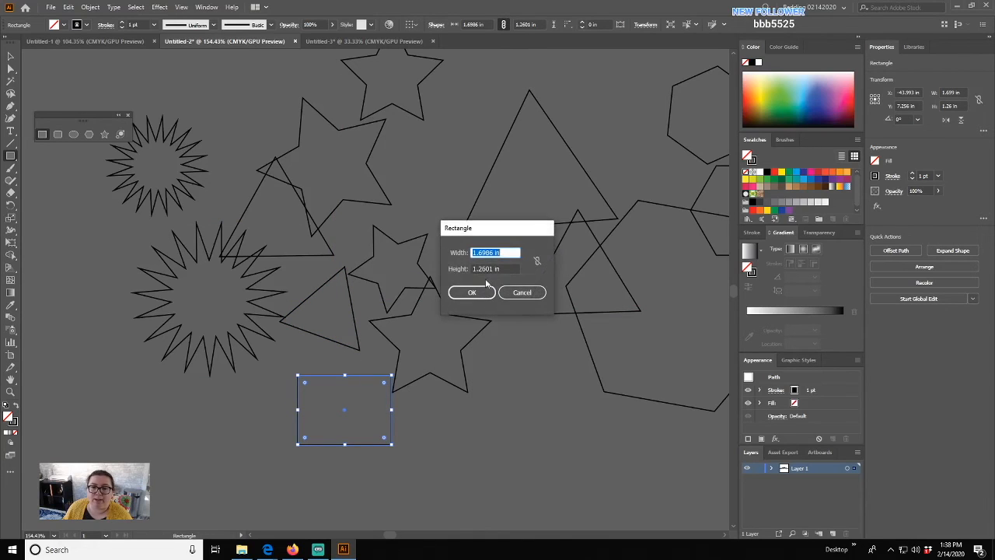
pyautogui.write('2')
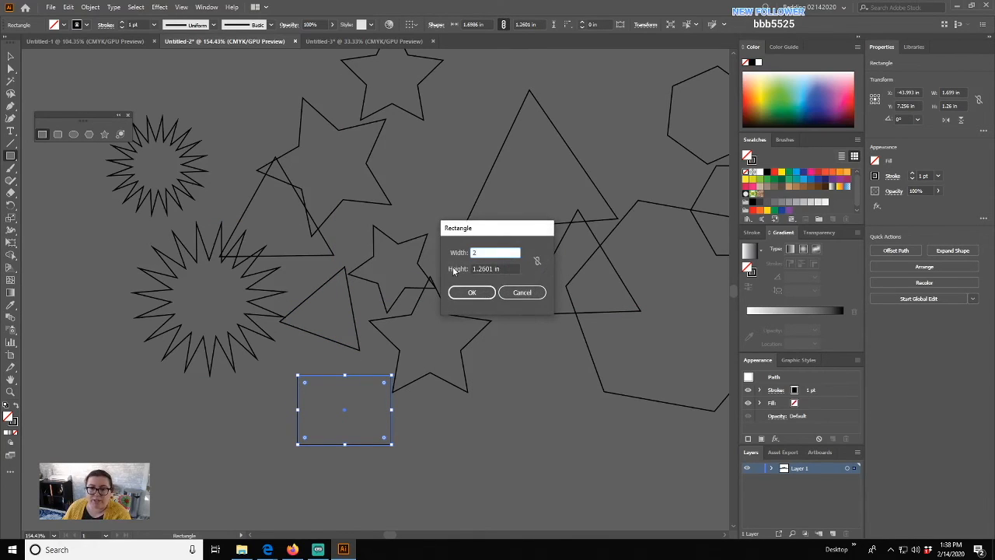
pyautogui.press('Tab')
pyautogui.write('2')
pyautogui.click(482, 295)
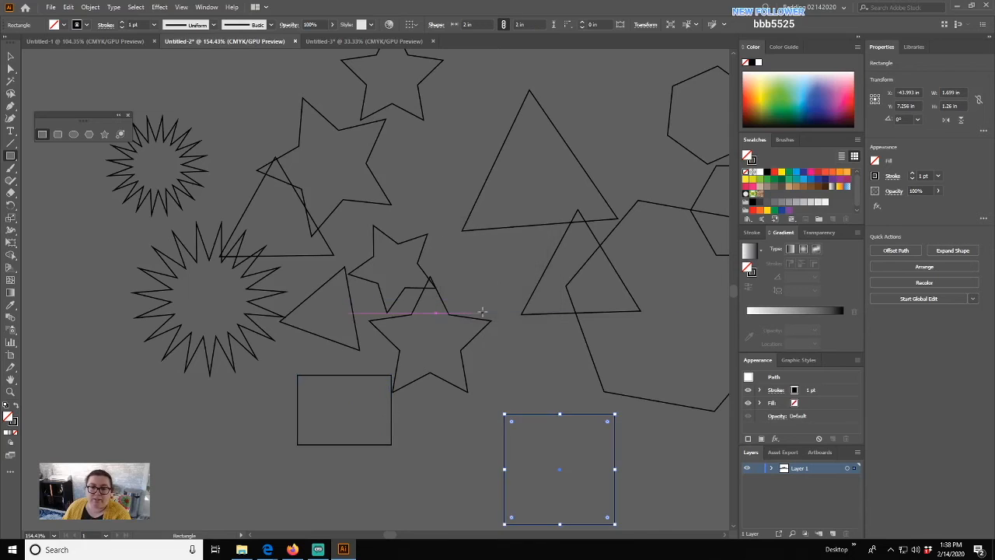
pyautogui.moveTo(529, 383); pyautogui.dragTo(422, 247)
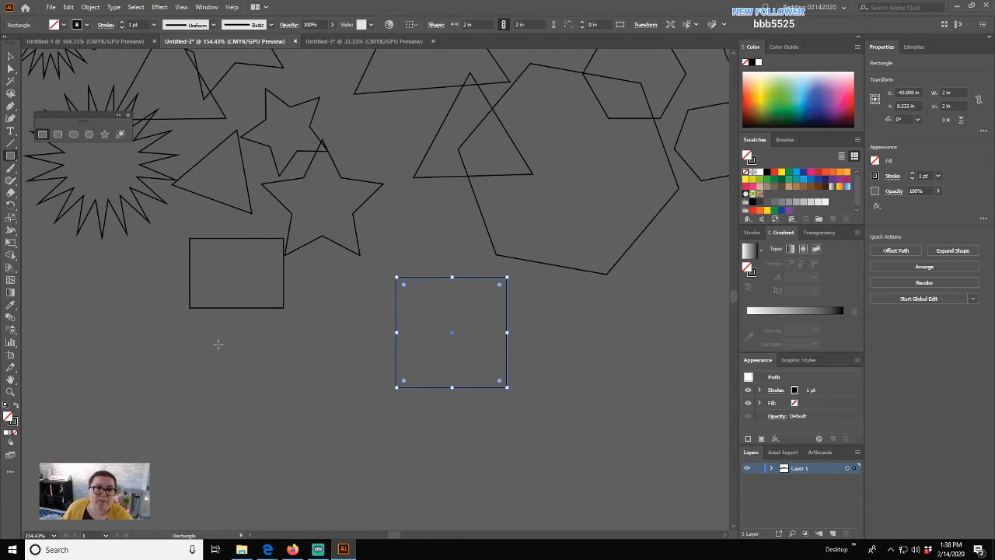
pyautogui.moveTo(282, 208); pyautogui.dragTo(389, 364)
pyautogui.click(11, 56)
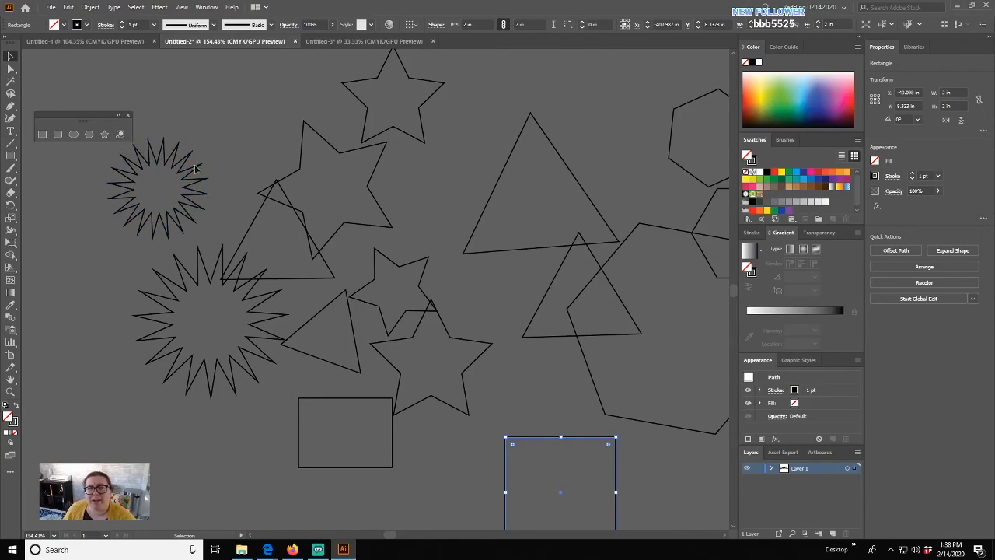
# - Fill the small starburst pale yellow and the rotated star pale olive-yellow
pyautogui.moveTo(198, 150); pyautogui.dragTo(330, 186)
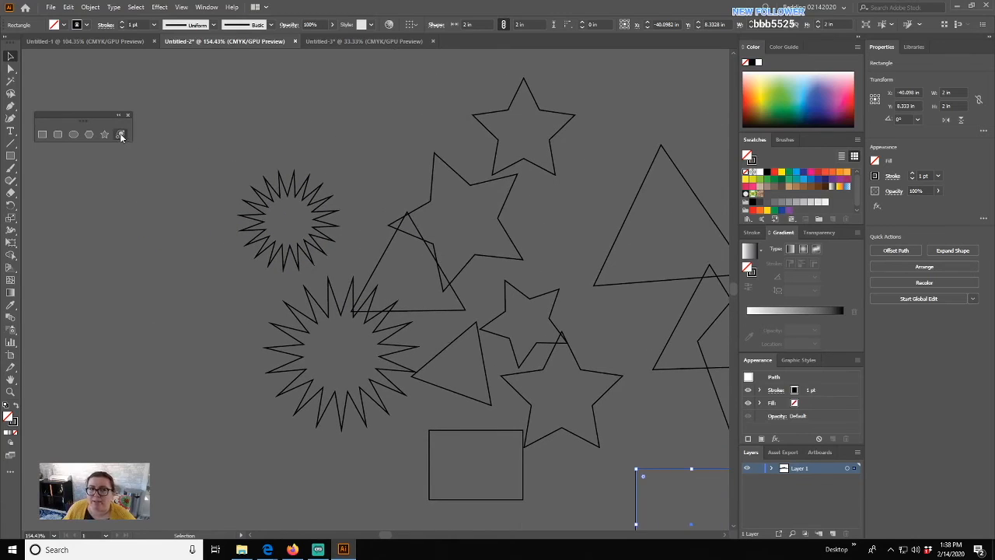
pyautogui.click(307, 208)
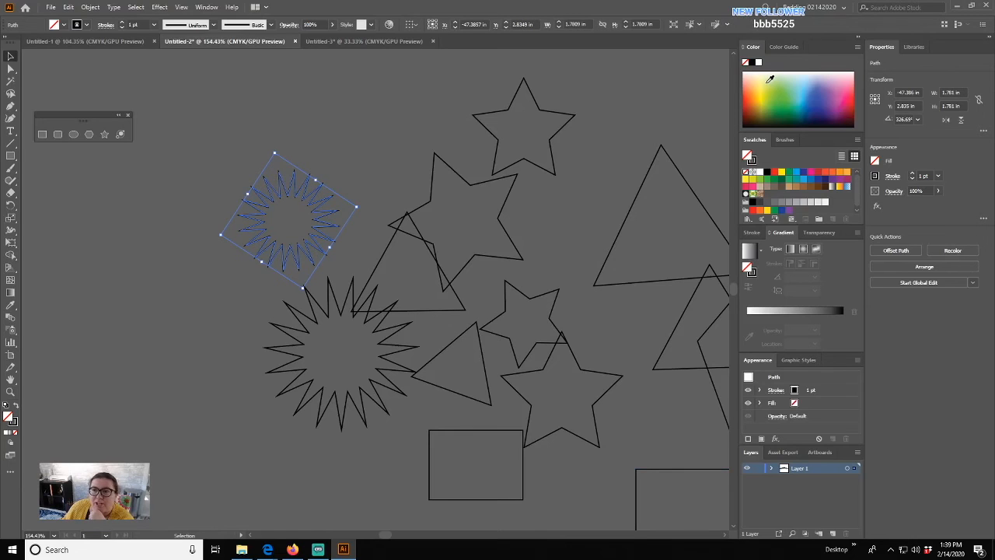
pyautogui.click(770, 79)
pyautogui.click(461, 170)
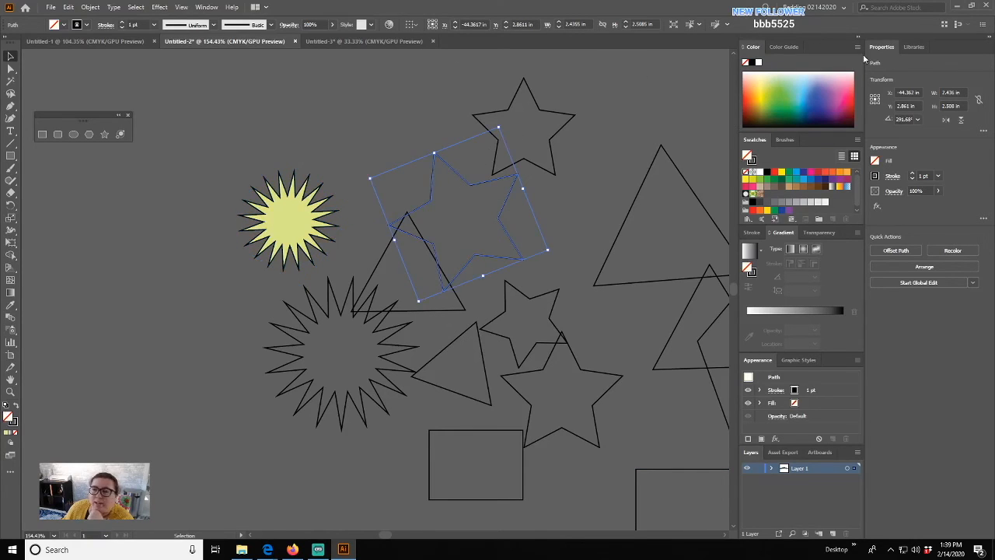
pyautogui.click(783, 46)
pyautogui.click(785, 89)
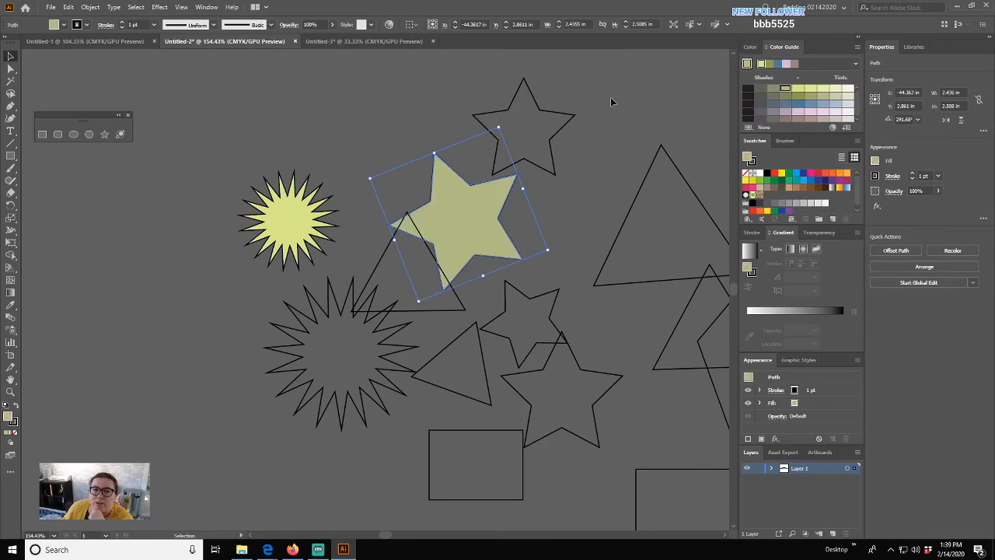
# - Fill the top star green and the triangle teal, then select the starburst below the yellow one
pyautogui.click(554, 136)
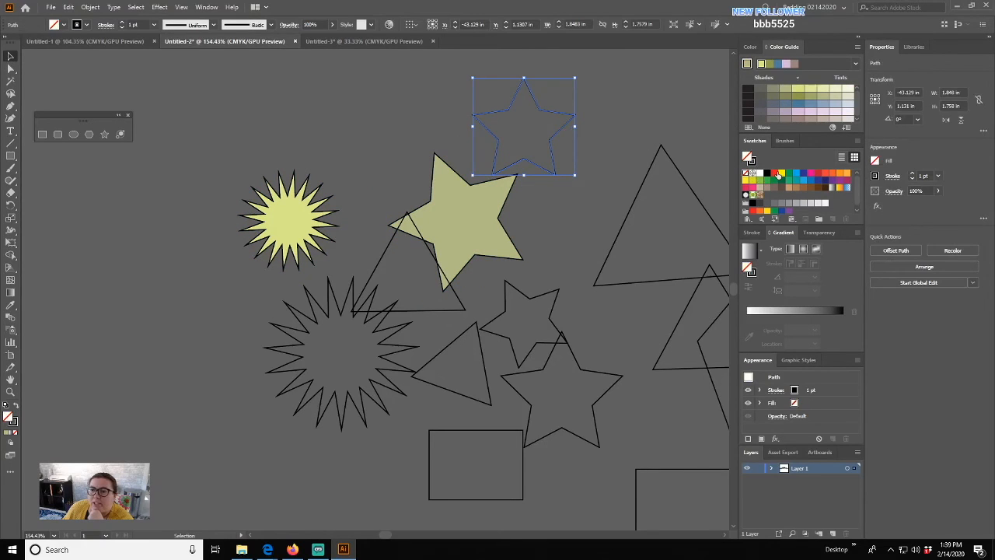
pyautogui.click(789, 175)
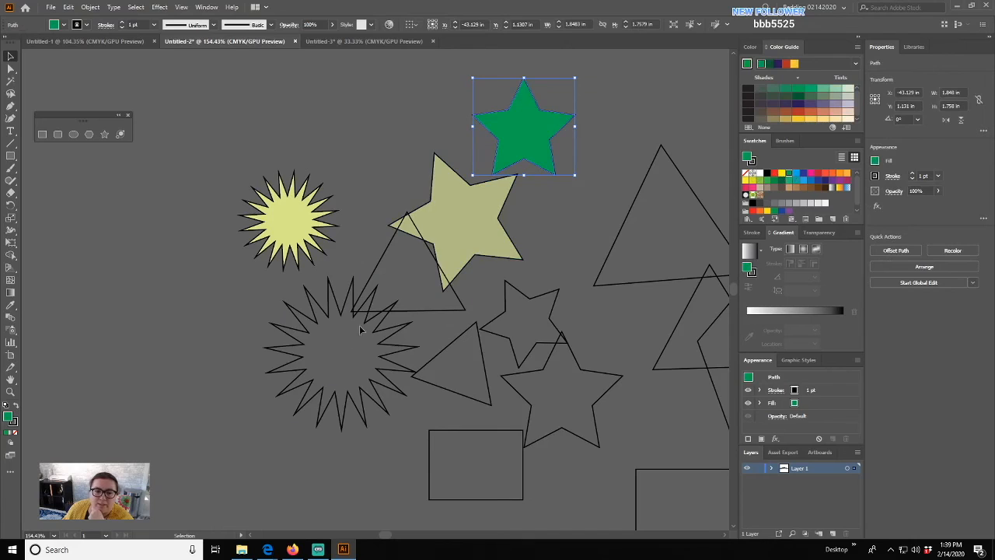
pyautogui.click(372, 285)
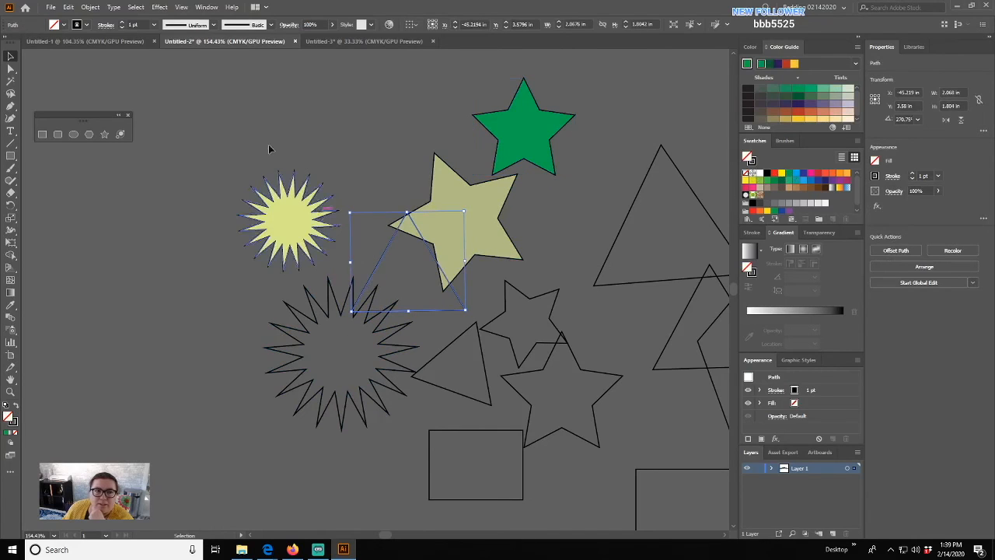
pyautogui.click(64, 25)
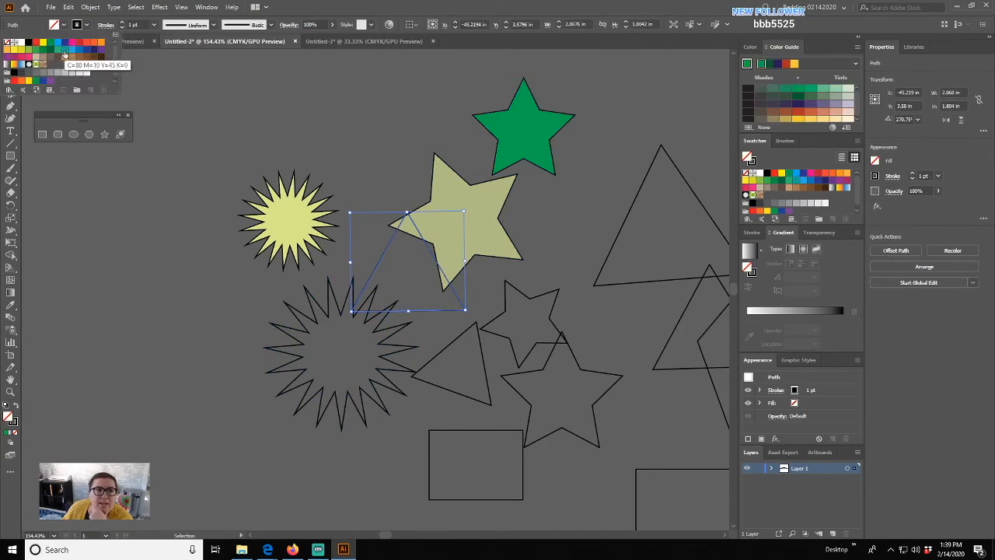
pyautogui.click(66, 52)
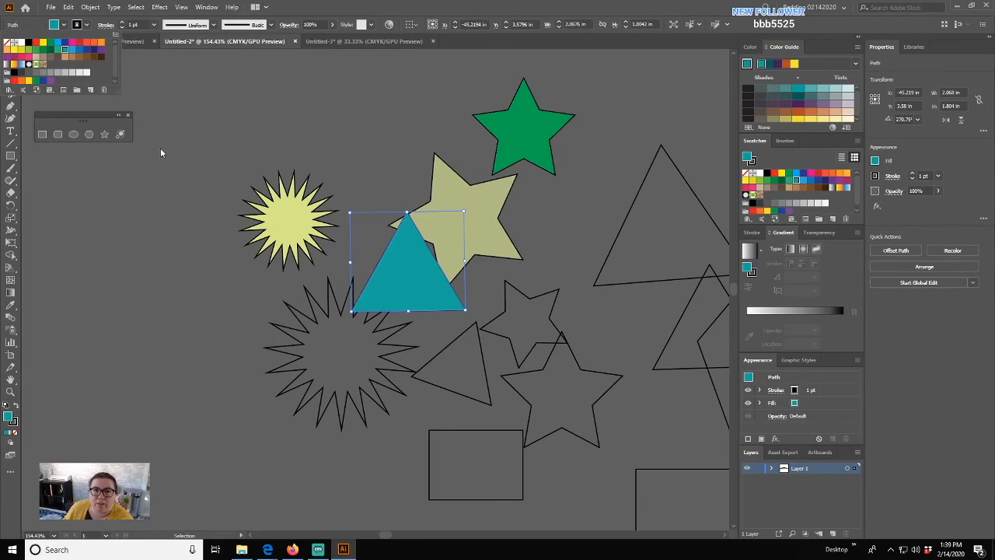
pyautogui.click(316, 322)
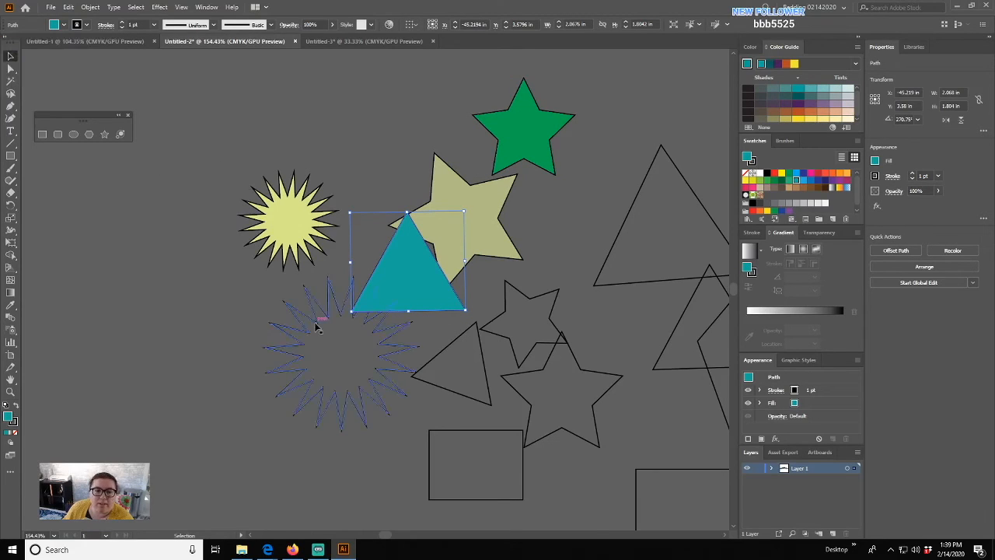
pyautogui.click(316, 325)
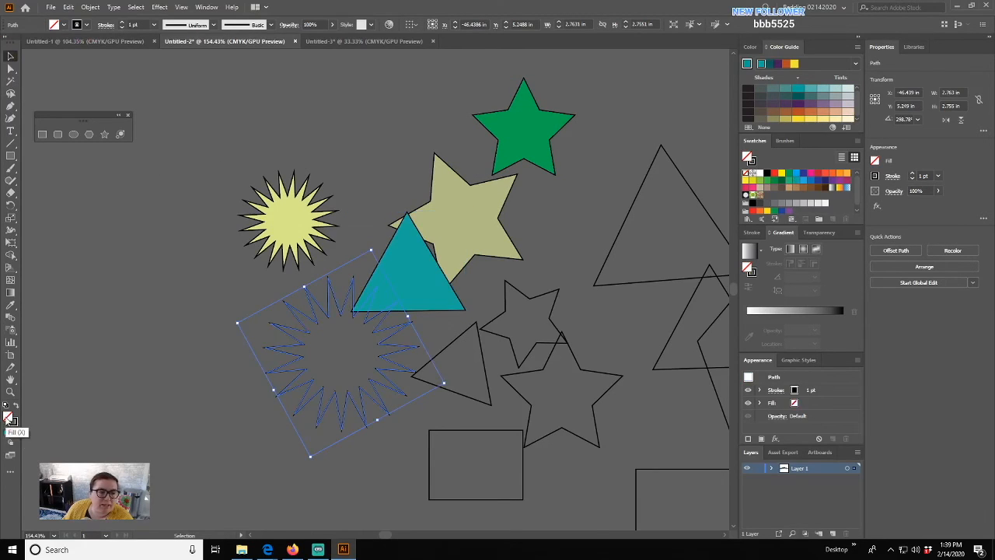
# - Fill the starburst hot pink (E81096, hue 324°) through the Color Picker
pyautogui.doubleClick(8, 418)
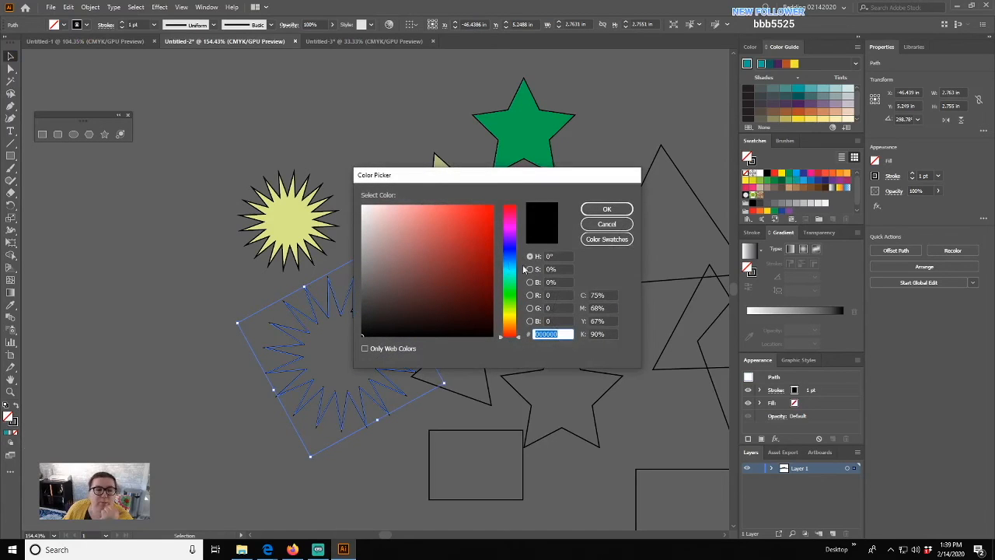
pyautogui.moveTo(510, 249); pyautogui.dragTo(518, 221)
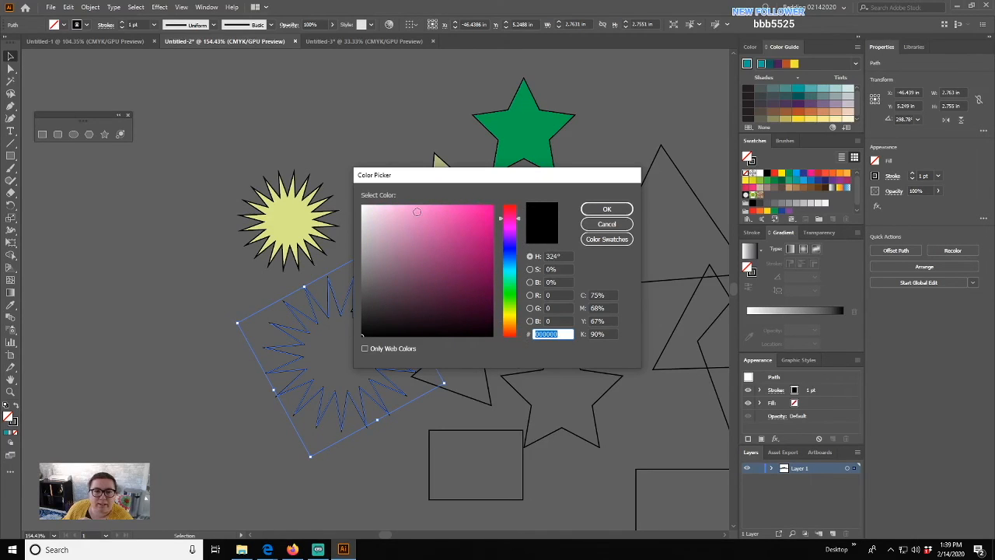
pyautogui.moveTo(361, 336)
pyautogui.mouseDown()
pyautogui.moveTo(361, 204)
pyautogui.moveTo(491, 206)
pyautogui.mouseUp()
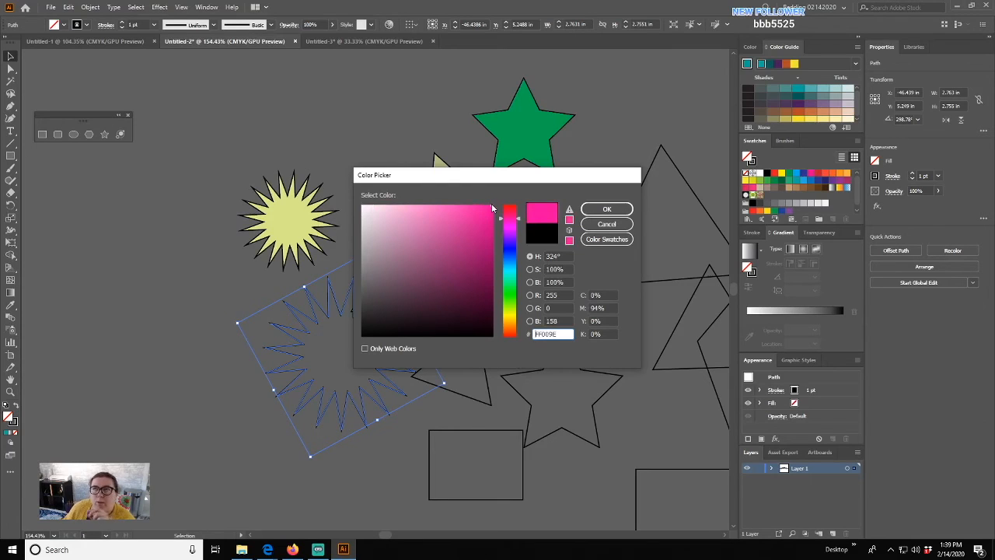
pyautogui.click(483, 203)
pyautogui.moveTo(483, 203)
pyautogui.mouseDown()
pyautogui.moveTo(354, 193)
pyautogui.moveTo(527, 181)
pyautogui.moveTo(512, 278)
pyautogui.moveTo(497, 208)
pyautogui.moveTo(466, 322)
pyautogui.moveTo(446, 242)
pyautogui.moveTo(406, 269)
pyautogui.moveTo(444, 296)
pyautogui.moveTo(391, 282)
pyautogui.moveTo(446, 266)
pyautogui.moveTo(484, 217)
pyautogui.mouseUp()
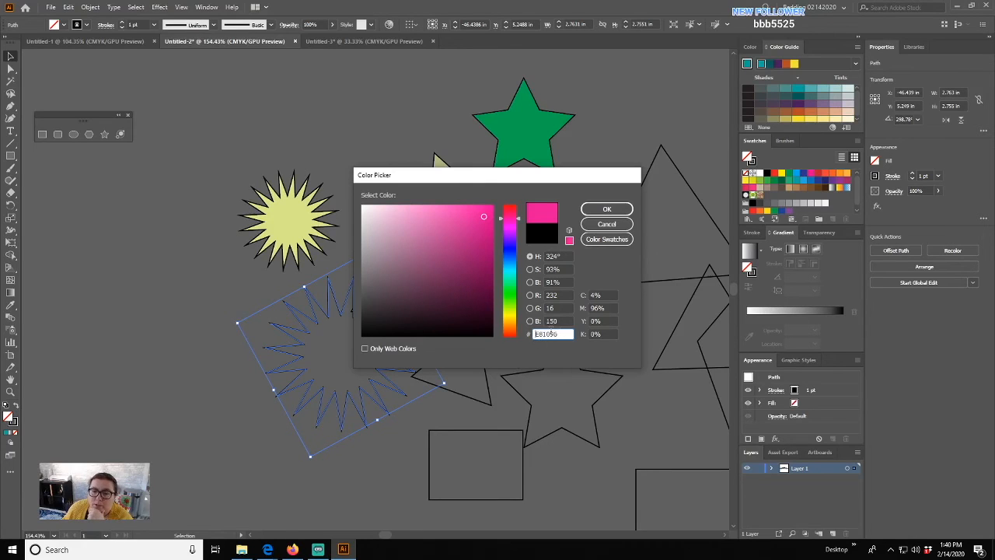
pyautogui.click(597, 210)
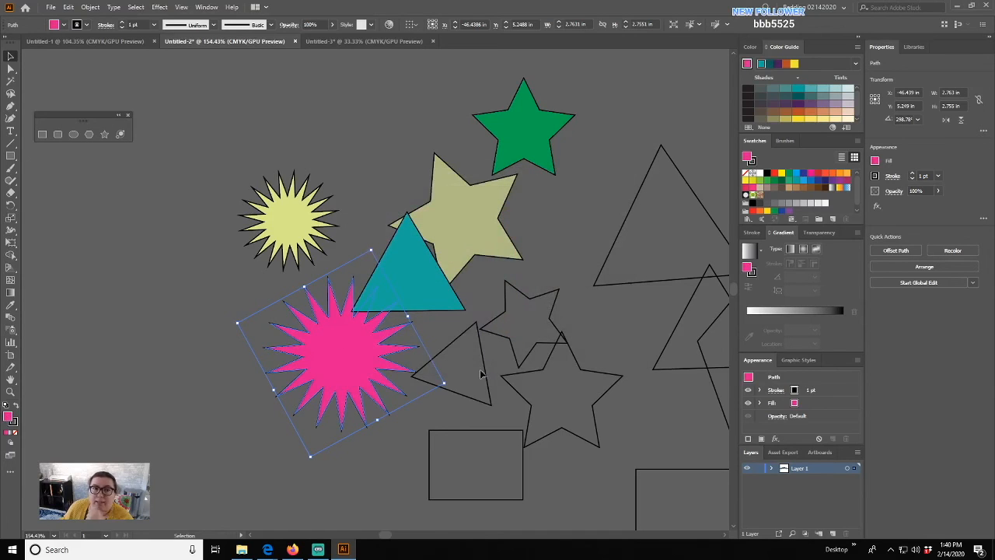
pyautogui.click(483, 372)
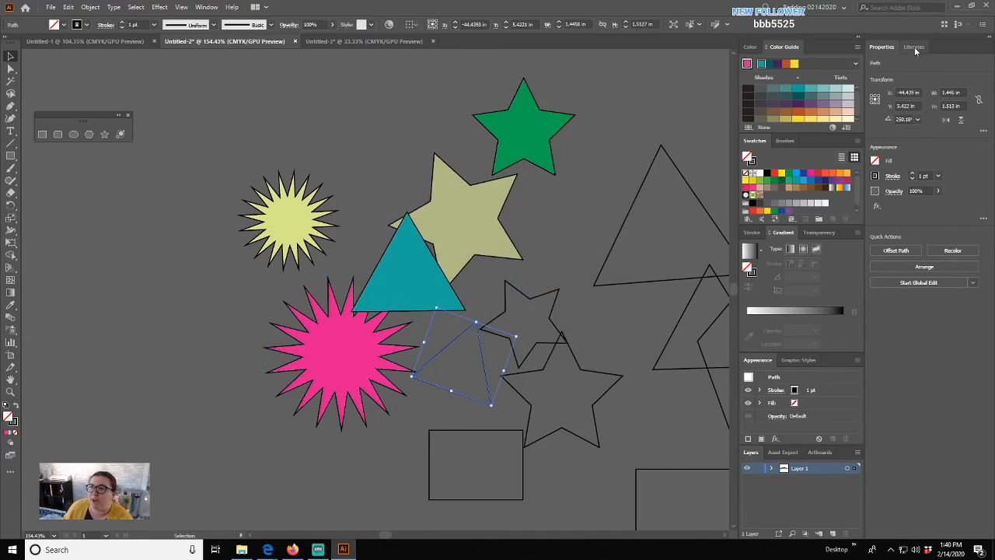
# - Fill the triangle pale lavender from a Libraries color theme swatch, then restore the Color and Properties panels
pyautogui.click(915, 47)
pyautogui.click(886, 123)
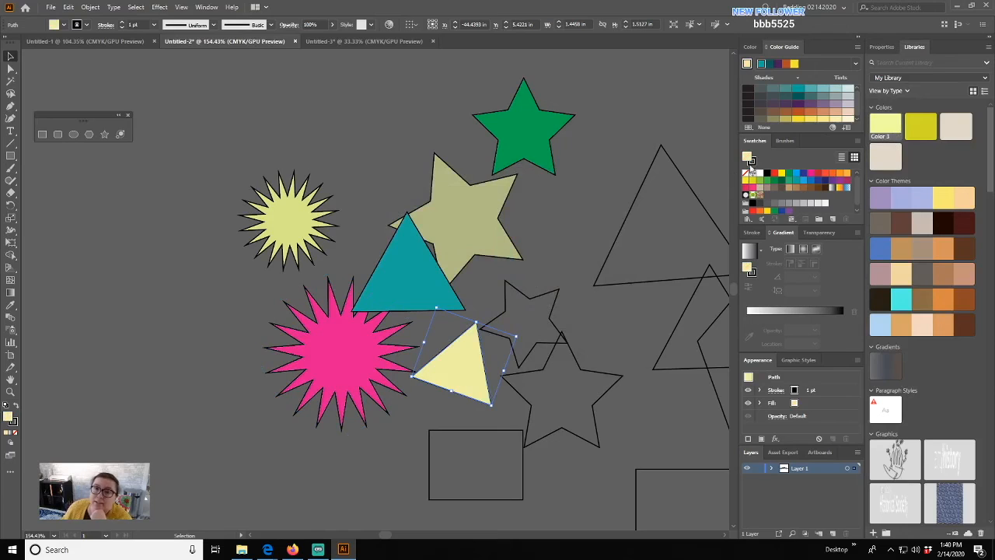
pyautogui.click(902, 198)
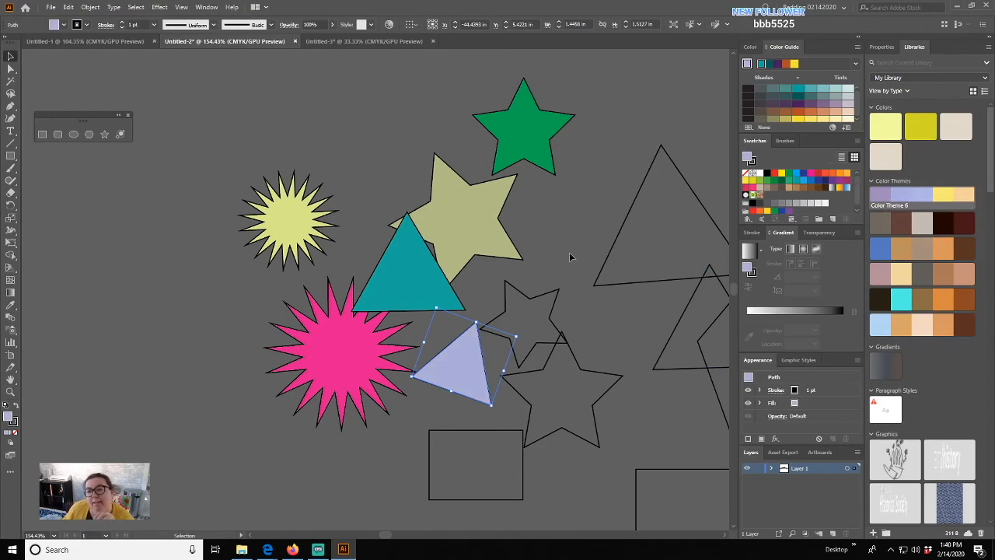
pyautogui.click(753, 48)
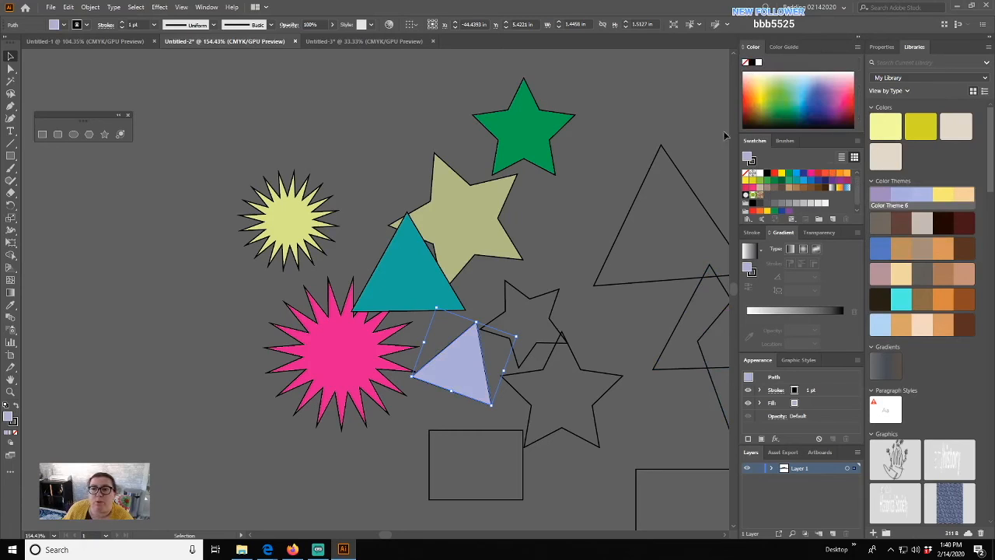
pyautogui.click(883, 47)
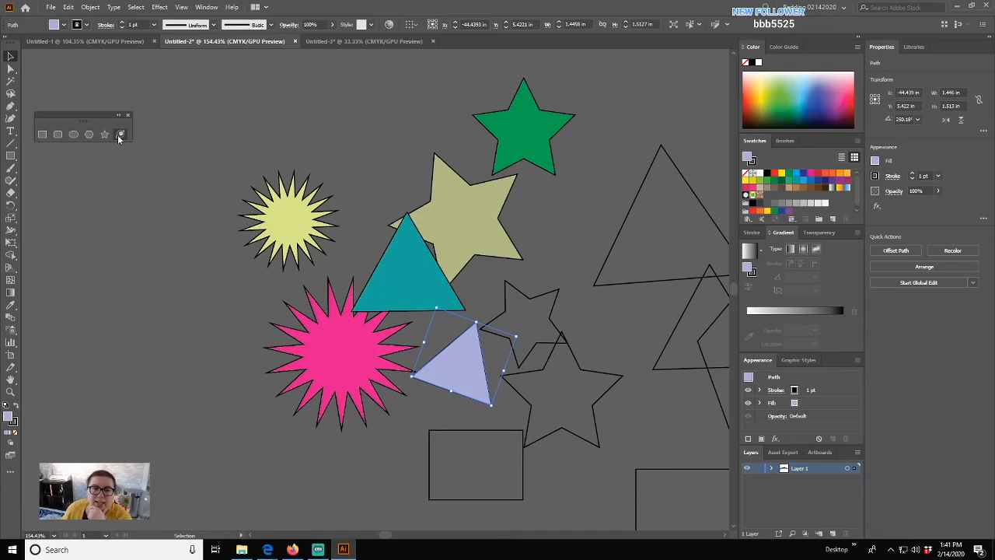
pyautogui.moveTo(113, 265); pyautogui.dragTo(456, 260)
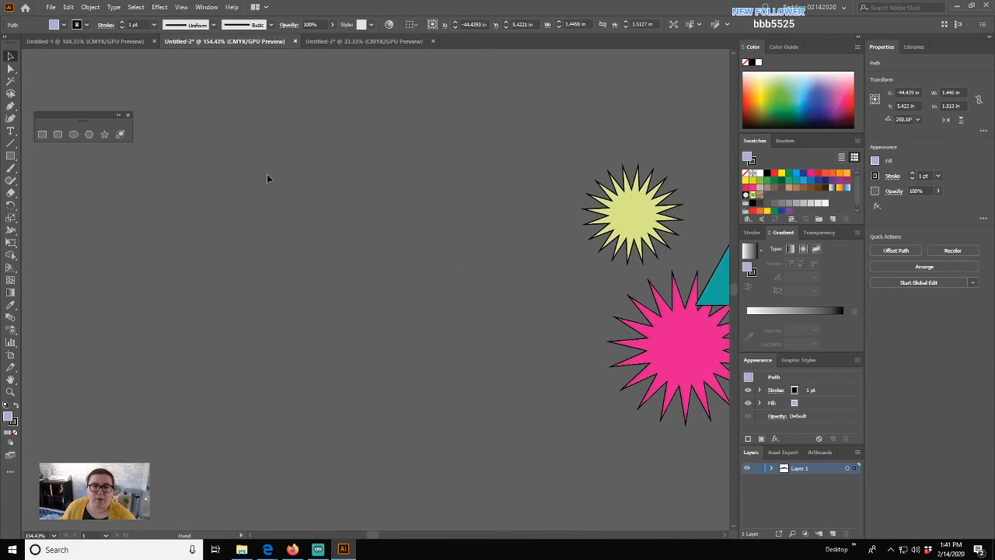
pyautogui.click(120, 136)
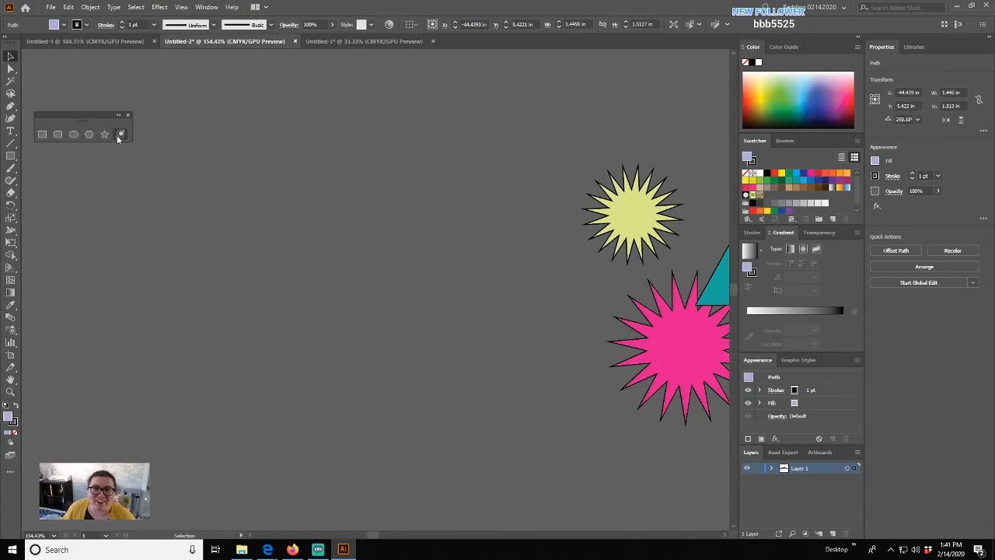
pyautogui.moveTo(251, 164); pyautogui.dragTo(272, 138)
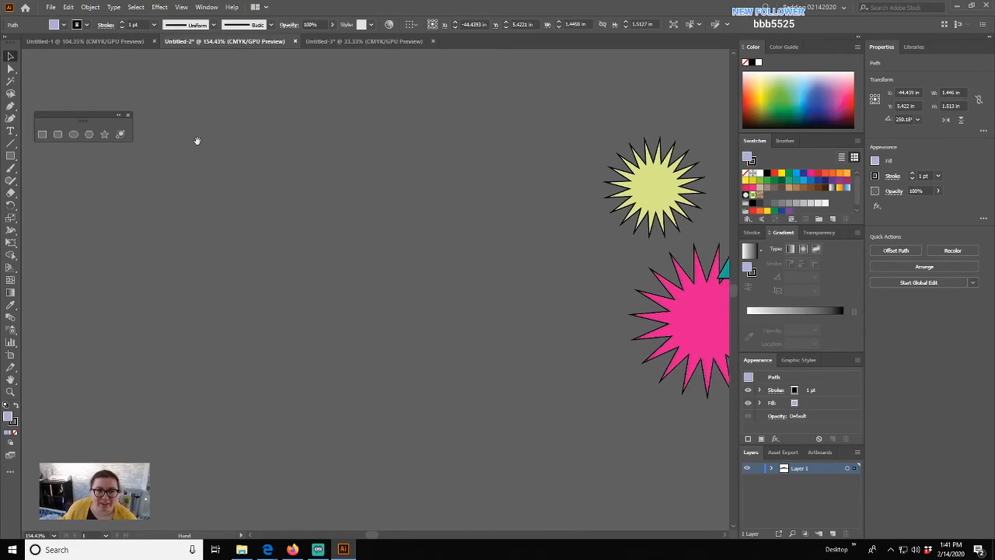
pyautogui.click(121, 135)
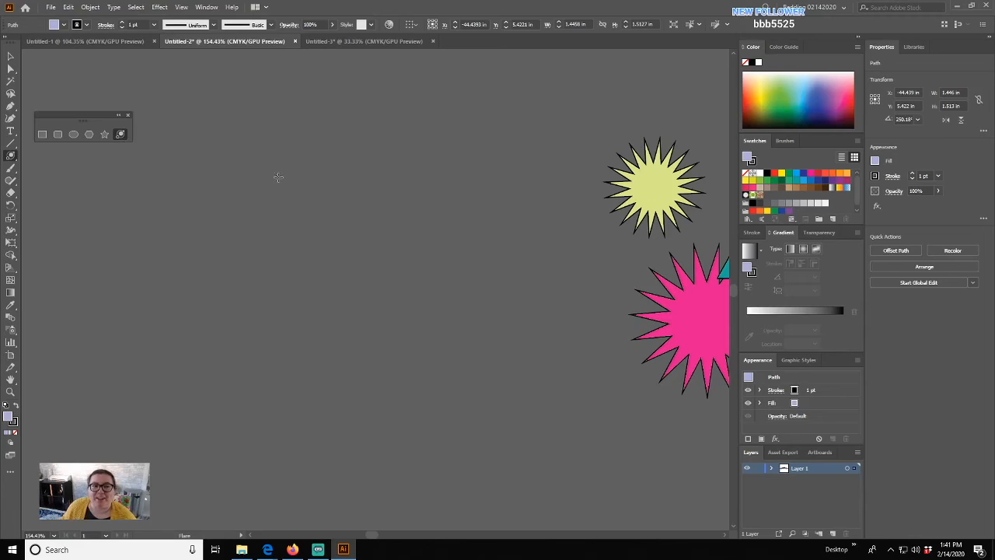
pyautogui.moveTo(278, 176); pyautogui.dragTo(306, 209)
pyautogui.moveTo(411, 282); pyautogui.dragTo(419, 288)
pyautogui.click(10, 57)
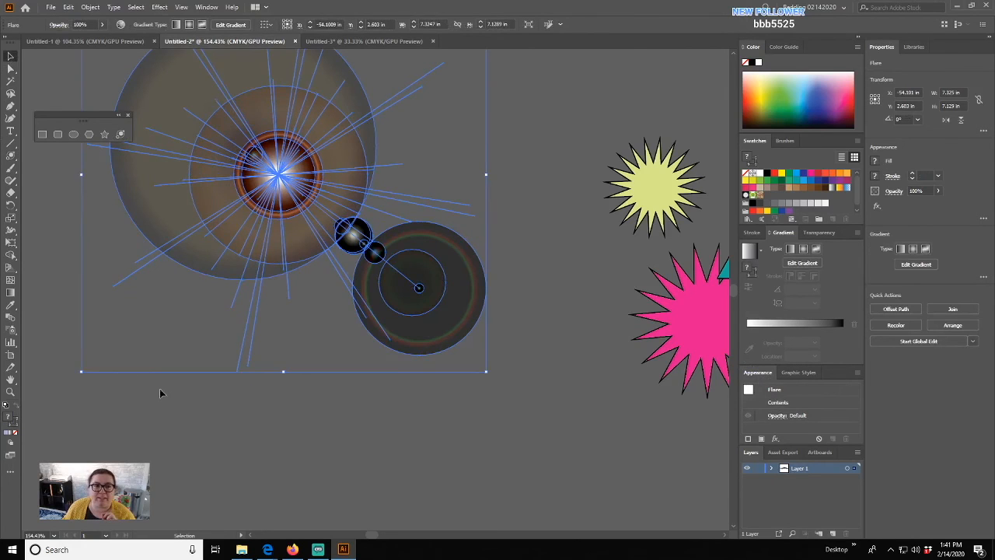
pyautogui.click(165, 393)
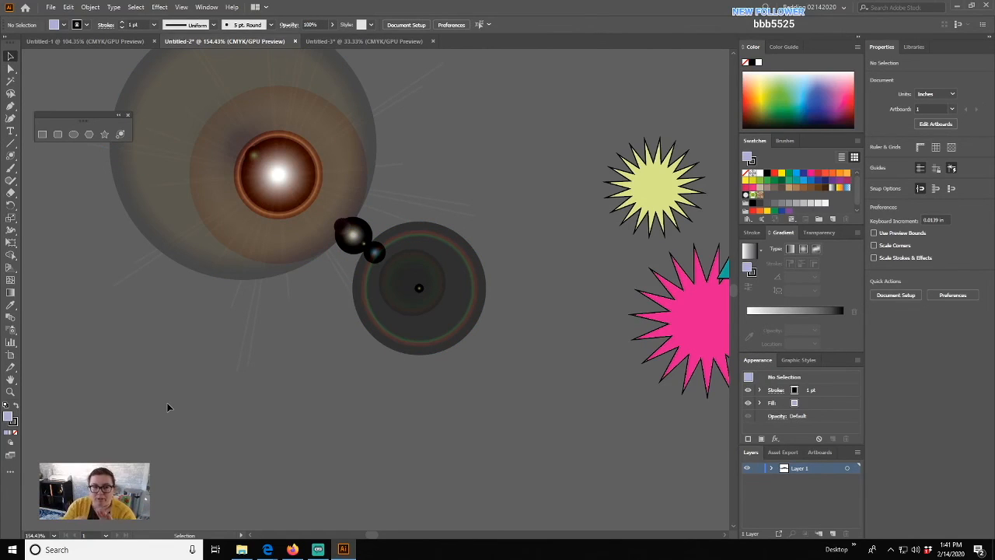
pyautogui.click(145, 258)
pyautogui.press('Delete')
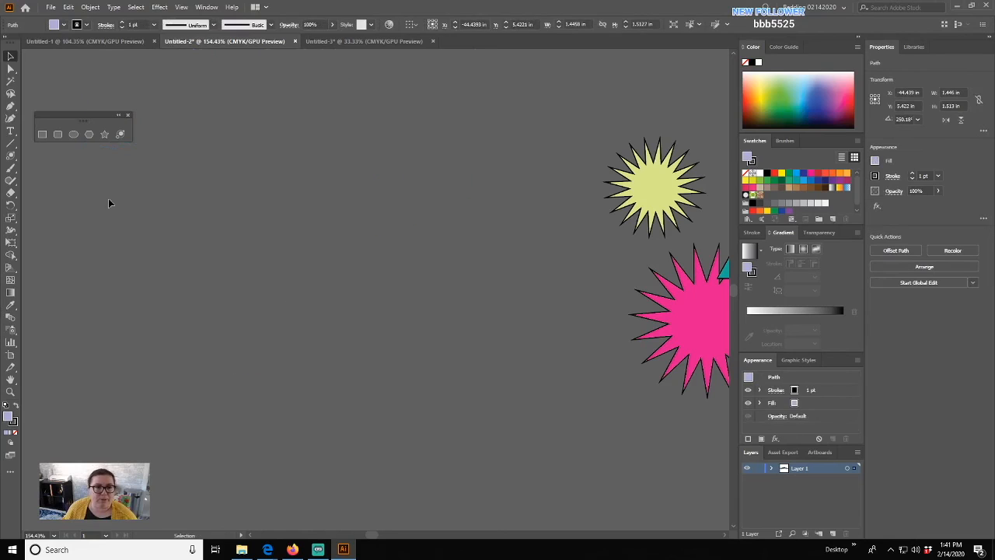
# - Draw a test lens flare at the upper left, then delete it
pyautogui.click(120, 134)
pyautogui.moveTo(189, 127); pyautogui.dragTo(257, 133)
pyautogui.click(536, 339)
pyautogui.click(11, 56)
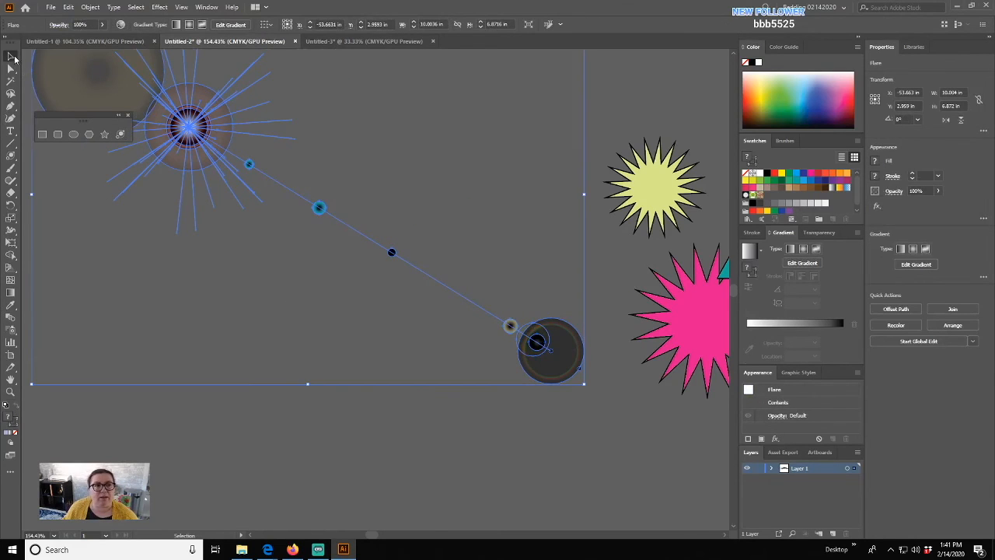
pyautogui.click(252, 415)
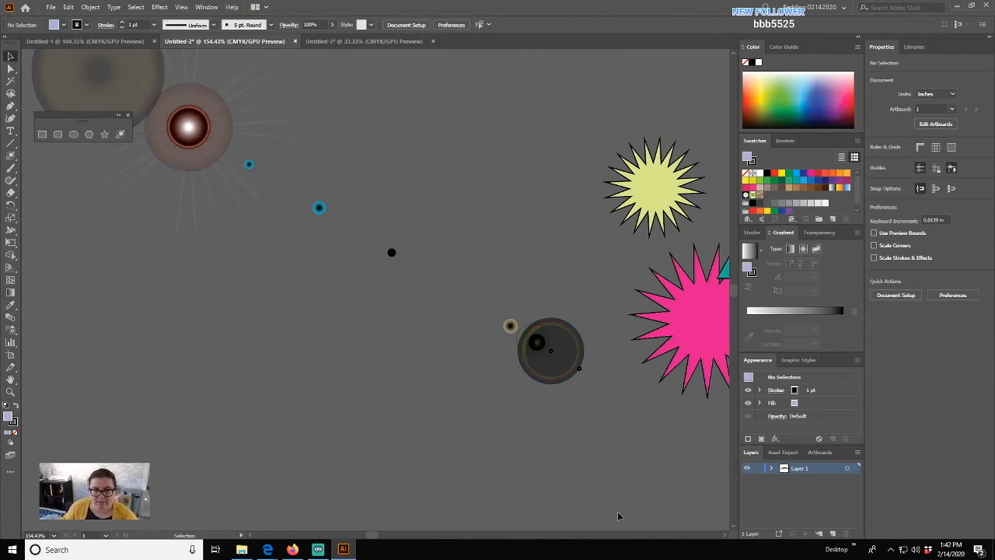
pyautogui.click(189, 129)
pyautogui.press('Delete')
pyautogui.moveTo(357, 184); pyautogui.dragTo(95, 222)
# - Draw a lens flare near the yellow starburst with its rings toward the lower right
pyautogui.click(121, 134)
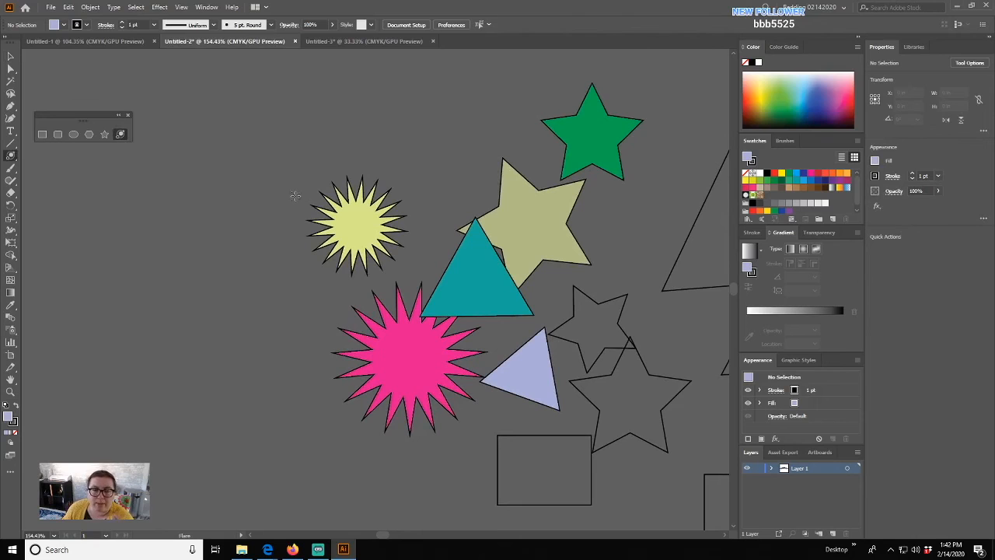
pyautogui.moveTo(289, 177); pyautogui.dragTo(398, 270)
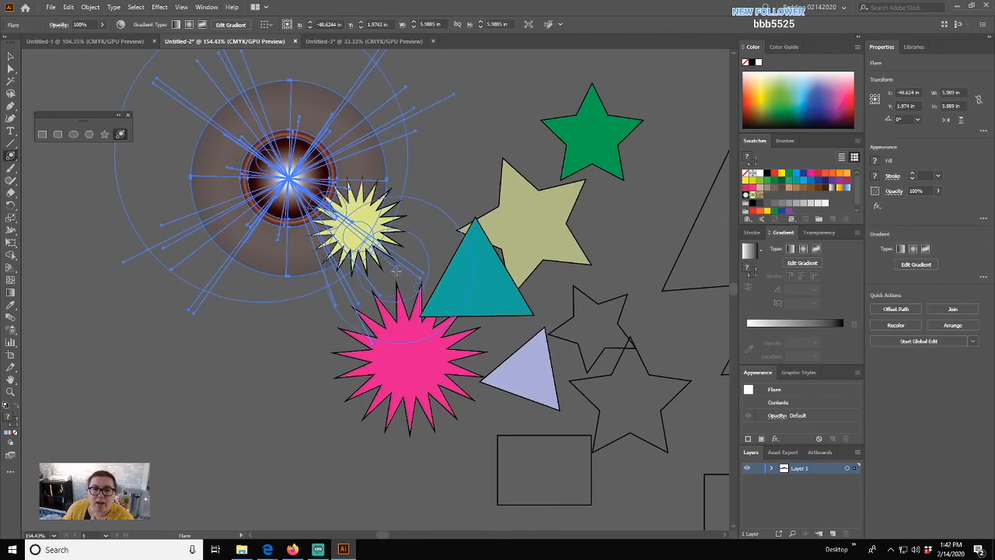
pyautogui.click(399, 270)
pyautogui.press('v')
pyautogui.click(146, 391)
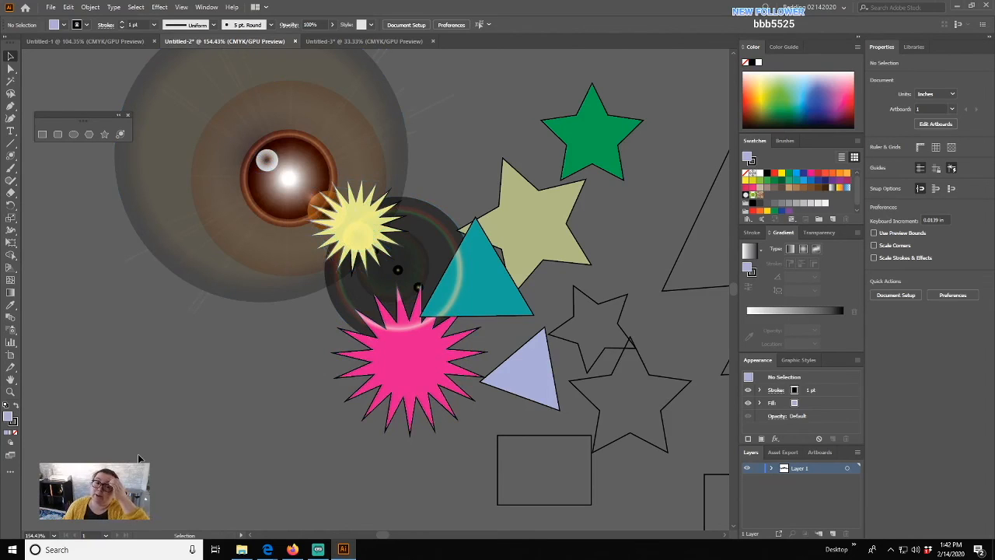
# - Move the lens flare onto the teal triangle, then select and delete it
pyautogui.click(288, 177)
pyautogui.moveTo(288, 178); pyautogui.dragTo(482, 227)
pyautogui.click(98, 358)
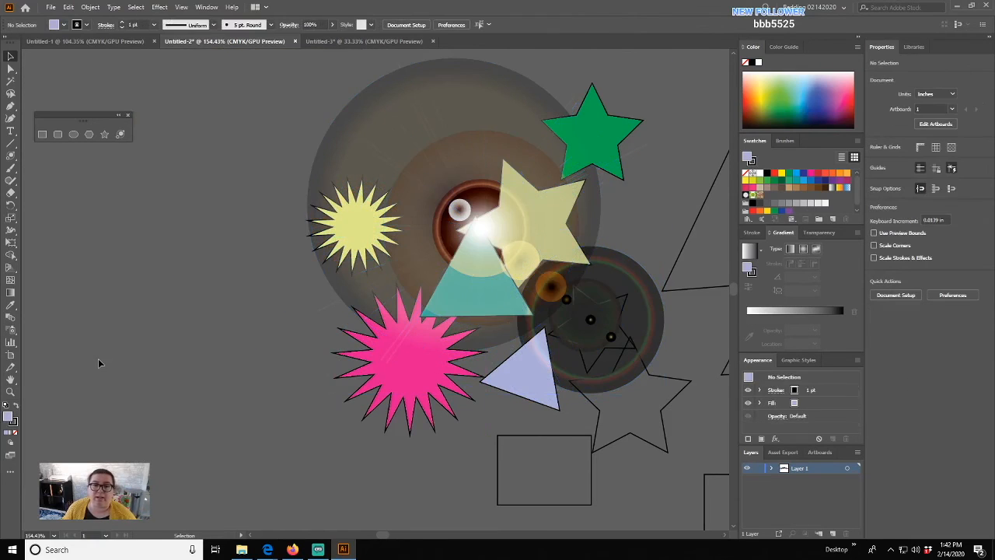
pyautogui.click(360, 300)
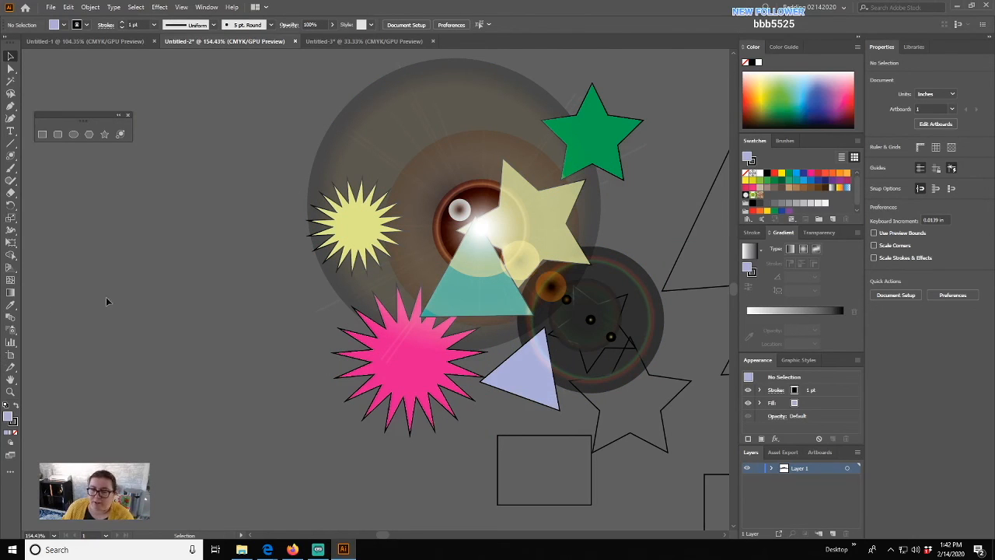
pyautogui.click(412, 140)
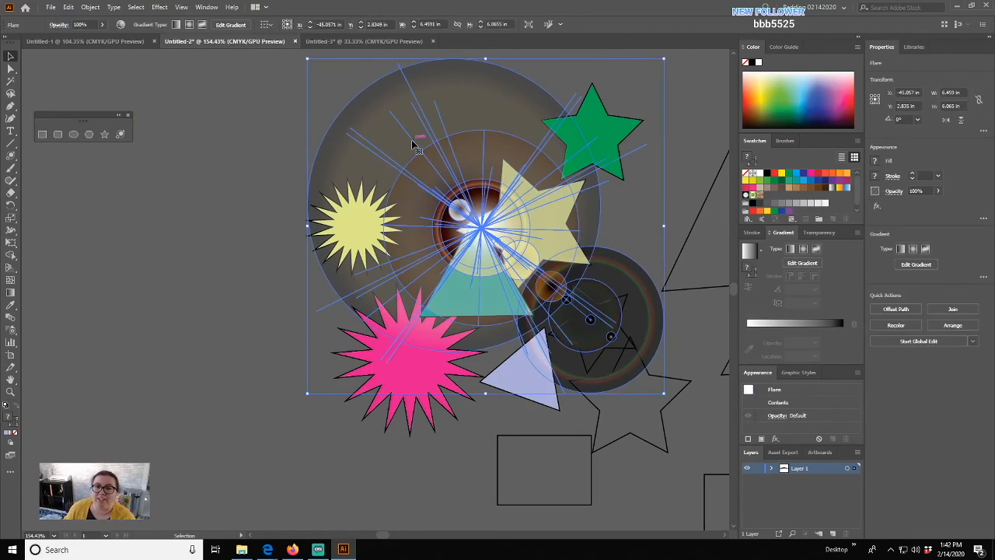
pyautogui.press('Delete')
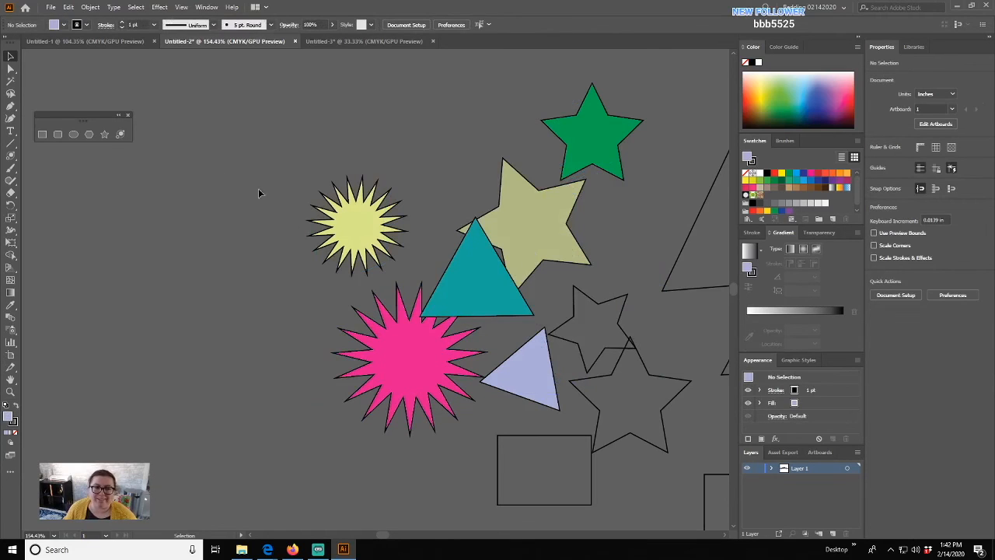
# - Put away the shape tear-off and paint three black 5 pt Round zigzag strokes on the left
pyautogui.click(42, 134)
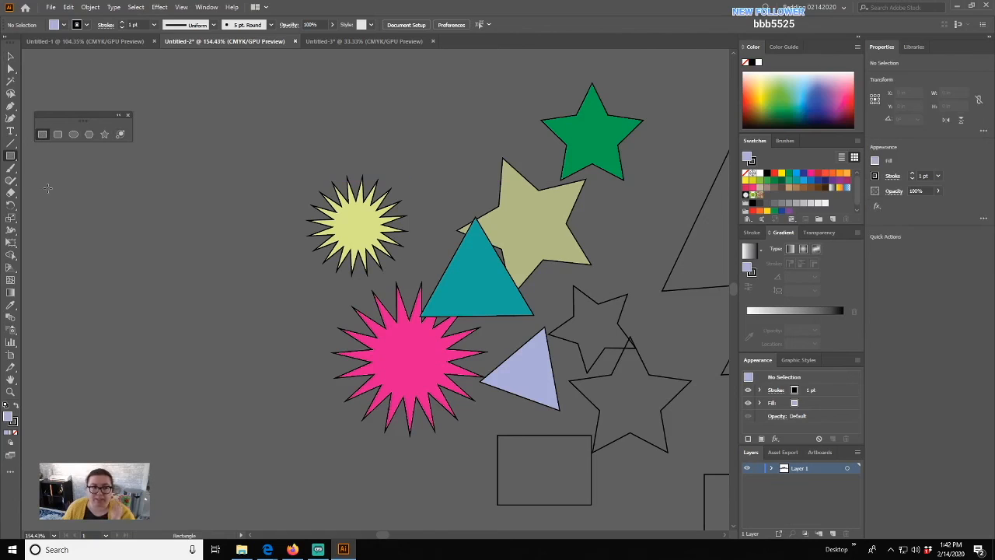
pyautogui.click(128, 118)
pyautogui.moveTo(147, 233); pyautogui.dragTo(205, 214)
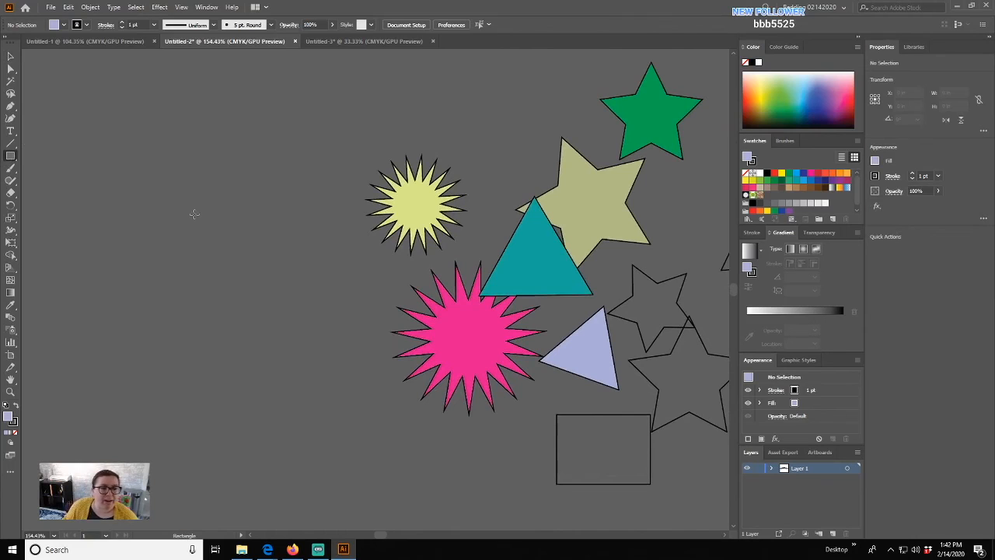
pyautogui.click(9, 170)
pyautogui.moveTo(72, 167)
pyautogui.mouseDown()
pyautogui.moveTo(186, 103)
pyautogui.moveTo(299, 137)
pyautogui.mouseUp()
pyautogui.moveTo(156, 234)
pyautogui.mouseDown()
pyautogui.moveTo(206, 209)
pyautogui.moveTo(347, 276)
pyautogui.mouseUp()
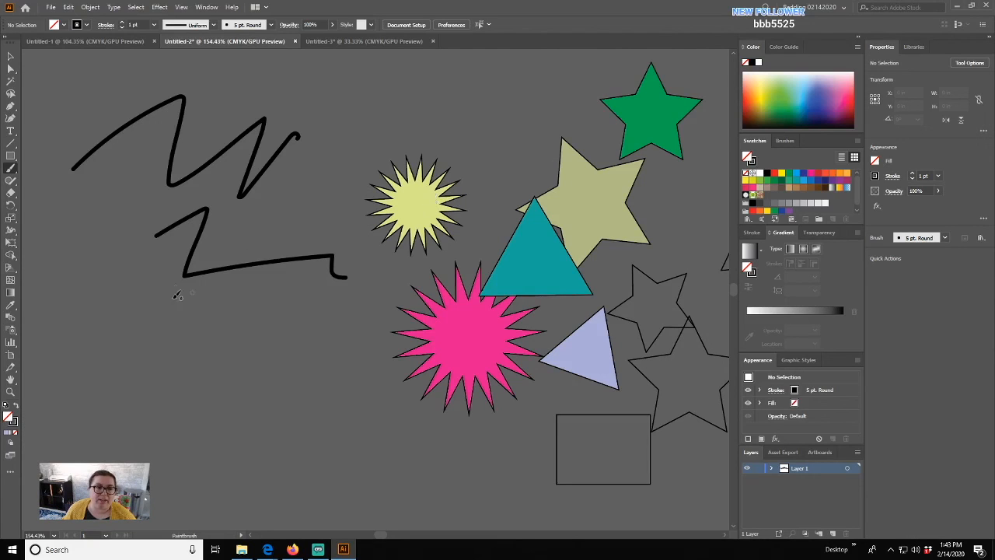
pyautogui.moveTo(181, 372)
pyautogui.mouseDown()
pyautogui.moveTo(244, 304)
pyautogui.moveTo(310, 371)
pyautogui.mouseUp()
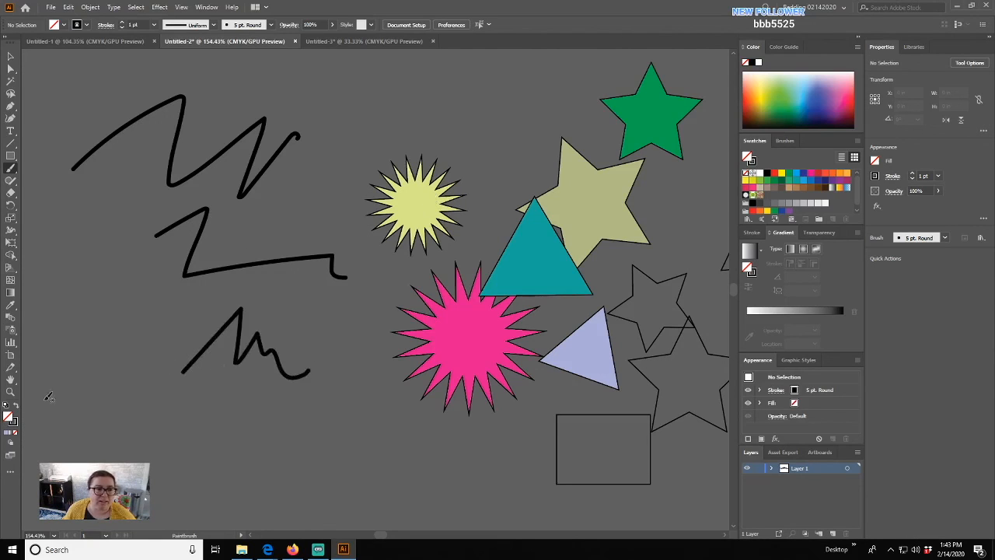
# - Bring the Stroke swatch in front of Fill in the toolbar
pyautogui.click(14, 424)
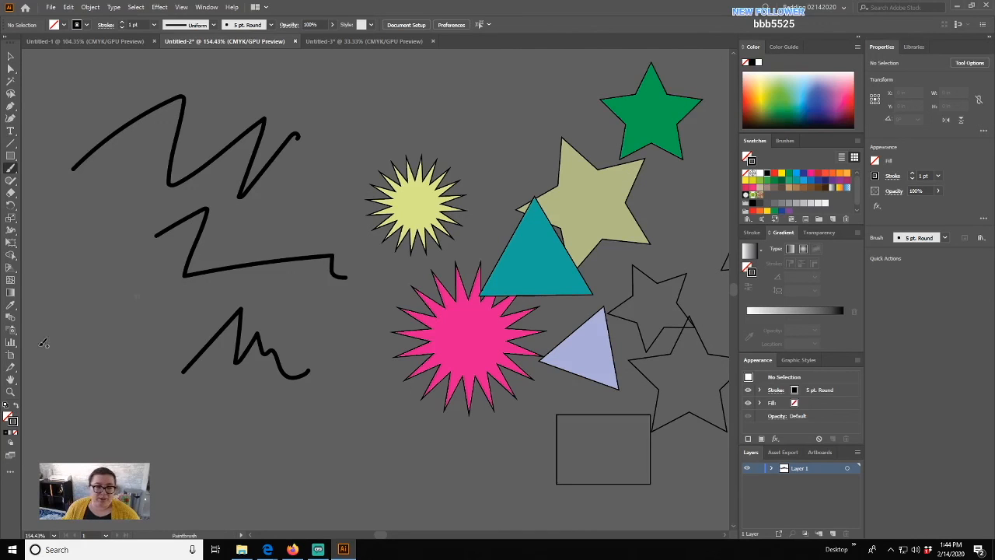
# - Set the stroke to dark red and paint two red zigzag strokes at the lower left
pyautogui.doubleClick(13, 421)
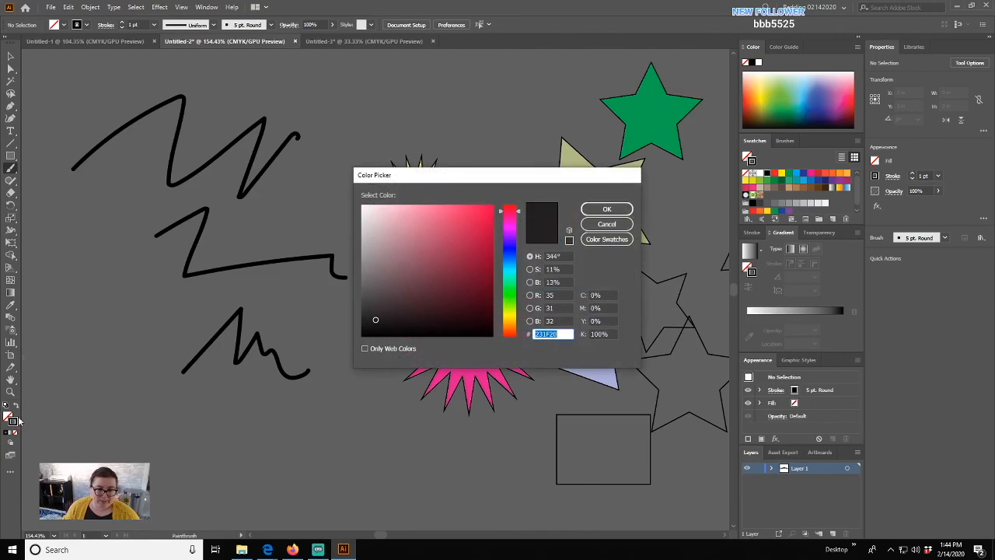
pyautogui.click(467, 246)
pyautogui.click(605, 210)
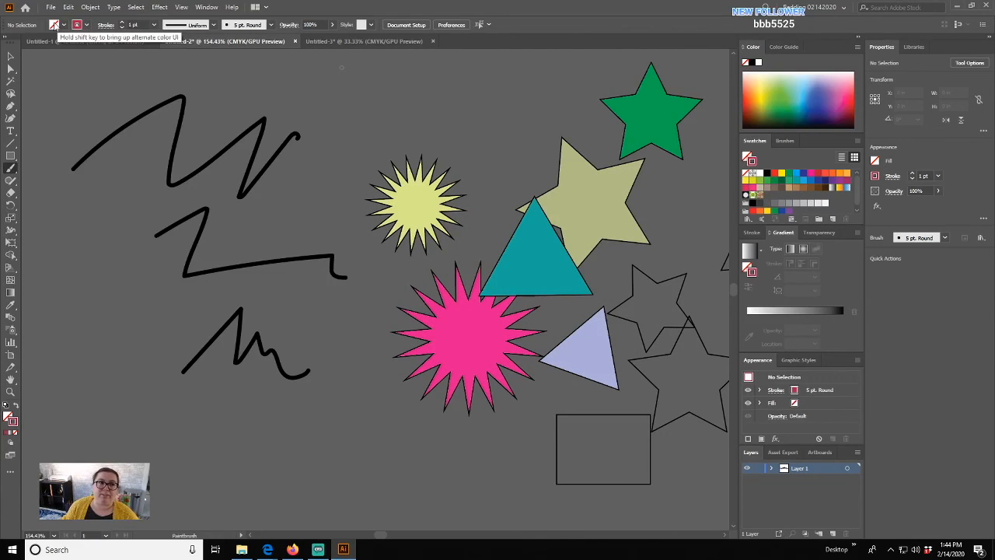
pyautogui.click(84, 26)
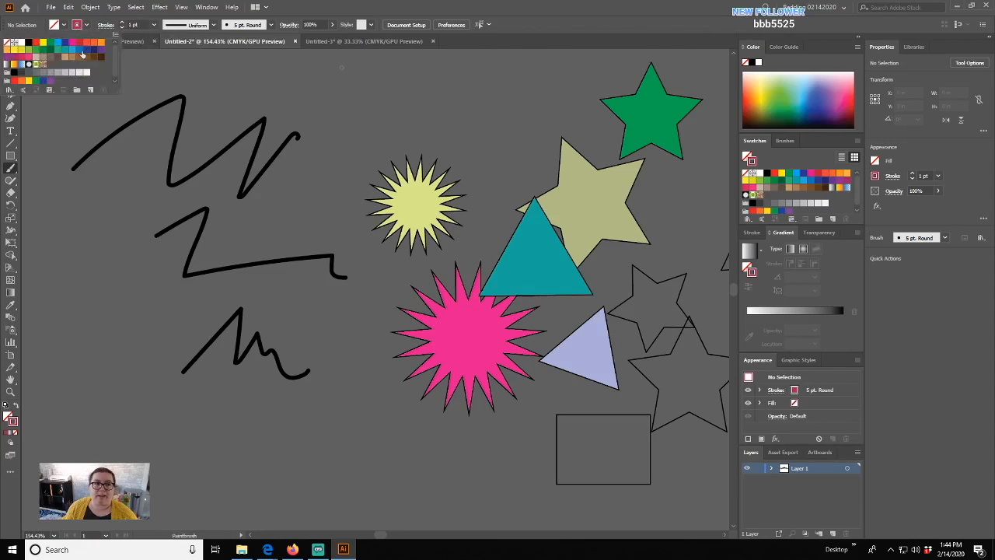
pyautogui.click(79, 43)
pyautogui.click(117, 276)
pyautogui.moveTo(89, 328)
pyautogui.mouseDown()
pyautogui.moveTo(119, 407)
pyautogui.moveTo(208, 446)
pyautogui.moveTo(301, 402)
pyautogui.moveTo(362, 420)
pyautogui.mouseUp()
pyautogui.moveTo(137, 303)
pyautogui.mouseDown()
pyautogui.moveTo(155, 278)
pyautogui.moveTo(226, 348)
pyautogui.moveTo(284, 361)
pyautogui.mouseUp()
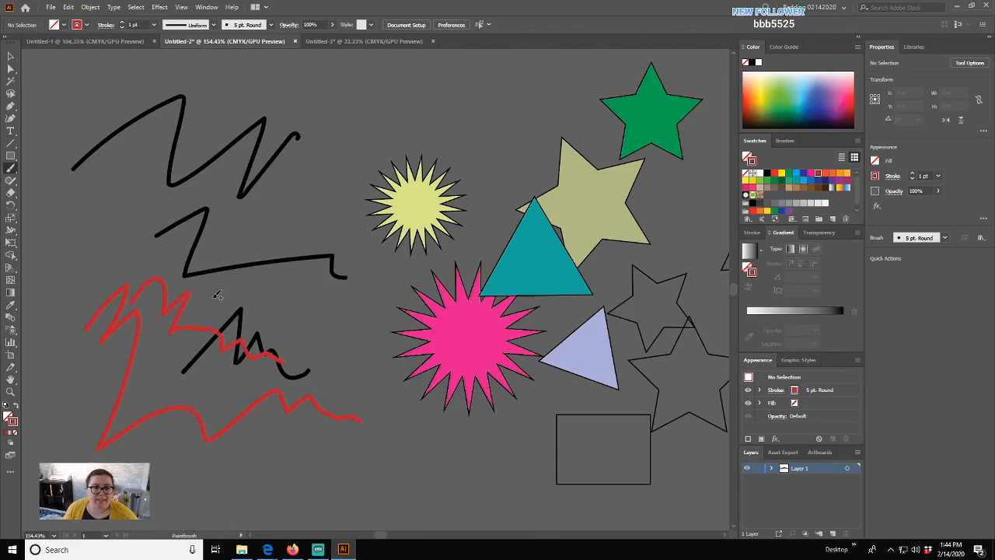
# - Change the stroke to a muted teal and paint two teal zigzags over the red strokes
pyautogui.doubleClick(12, 422)
pyautogui.click(396, 263)
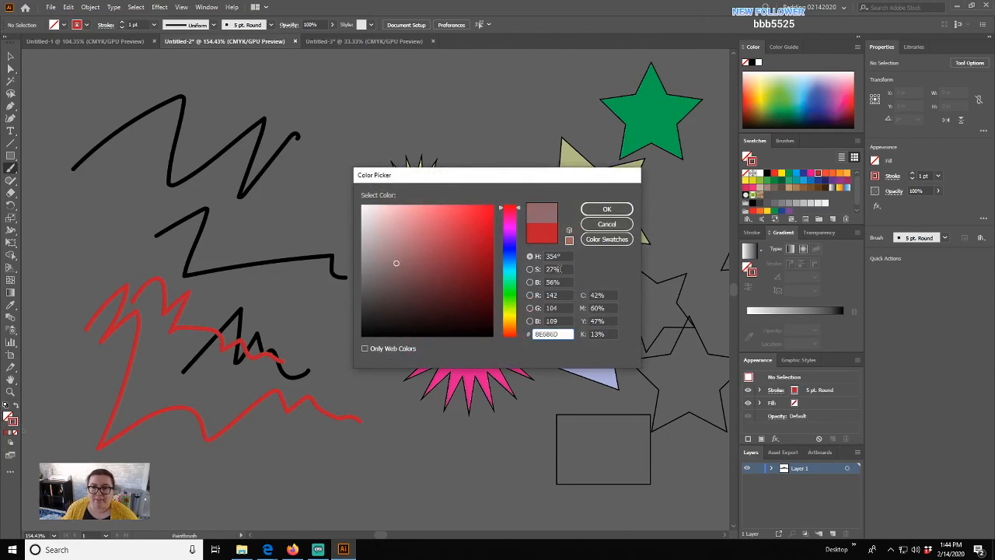
pyautogui.click(509, 281)
pyautogui.click(607, 210)
pyautogui.moveTo(191, 325); pyautogui.dragTo(152, 474)
pyautogui.moveTo(224, 324); pyautogui.dragTo(277, 389)
# - Paint a yellow zigzag, then a thick 6 pt yellow looping stroke over the scribbles
pyautogui.click(747, 91)
pyautogui.moveTo(81, 319)
pyautogui.mouseDown()
pyautogui.moveTo(96, 355)
pyautogui.moveTo(161, 422)
pyautogui.moveTo(237, 424)
pyautogui.mouseUp()
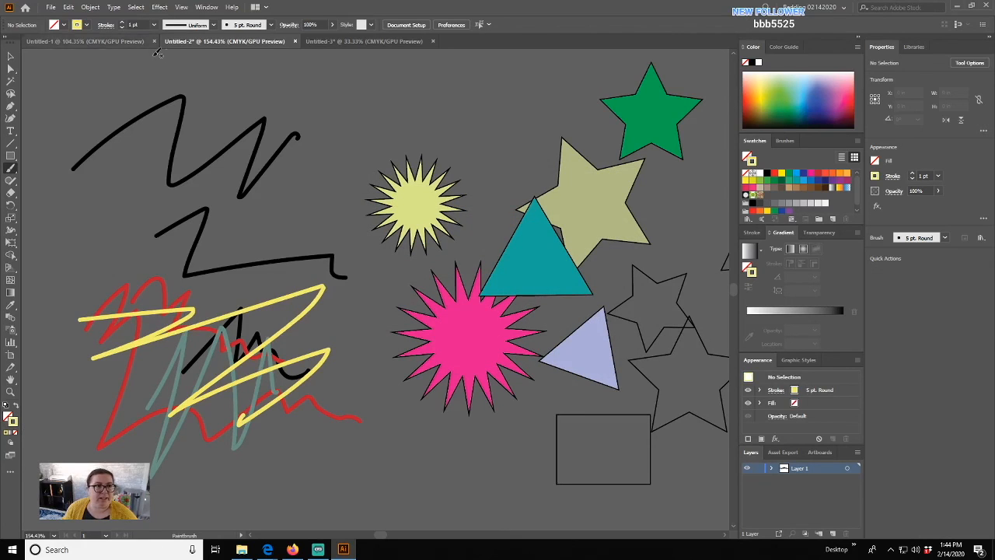
pyautogui.click(154, 25)
pyautogui.click(167, 128)
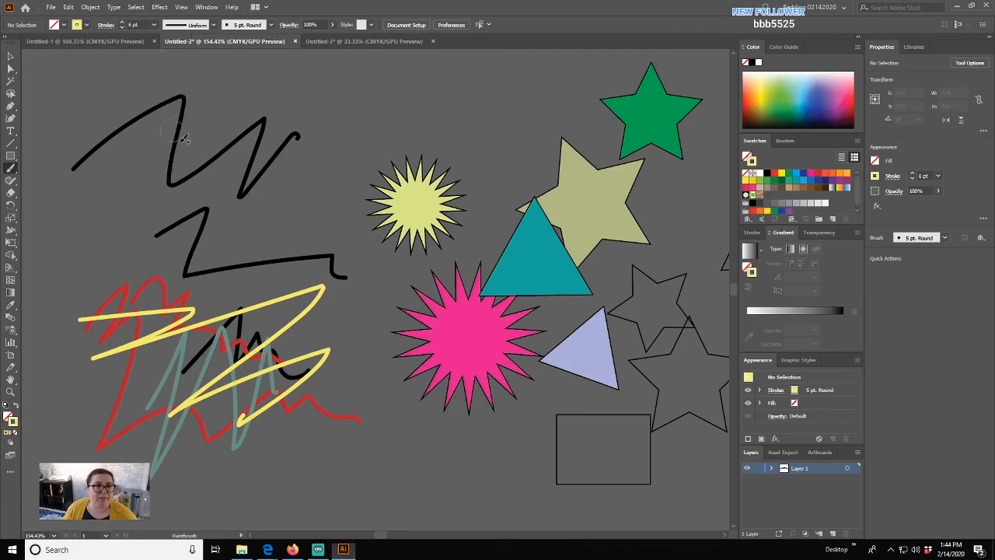
pyautogui.moveTo(90, 294)
pyautogui.mouseDown()
pyautogui.moveTo(218, 218)
pyautogui.moveTo(273, 403)
pyautogui.mouseUp()
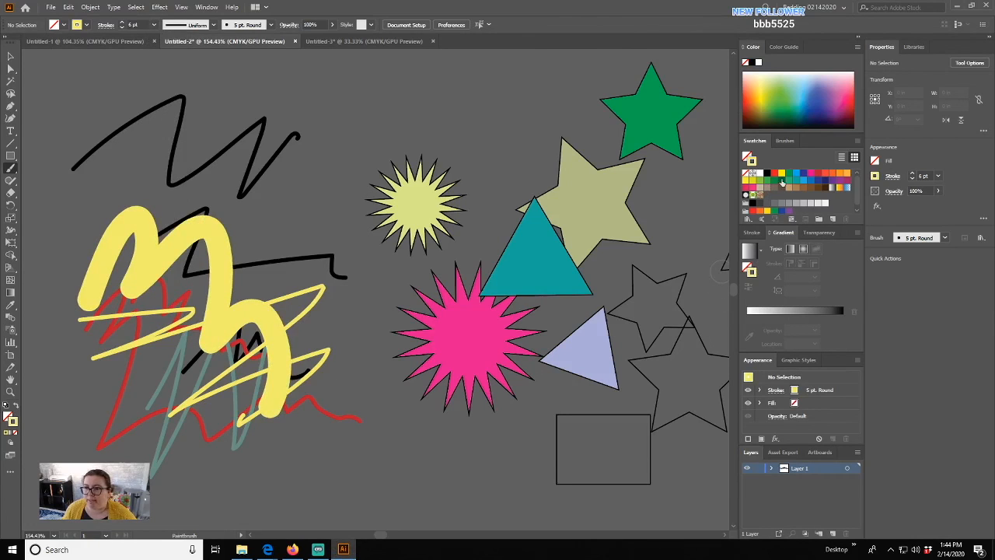
# - Paint a thick blue wavy stroke across the scribbles, then tear off the Paintbrush/Blob Brush flyout
pyautogui.click(819, 179)
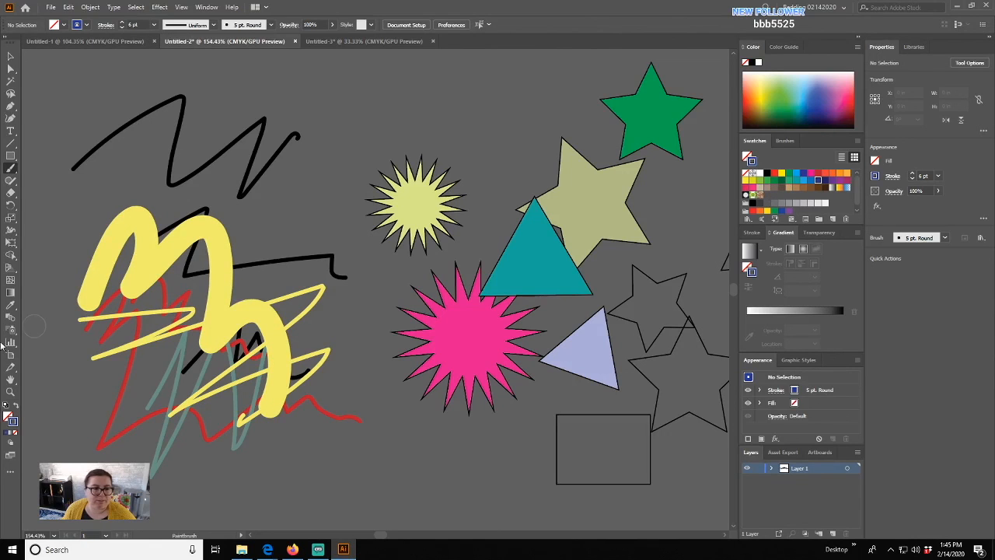
pyautogui.moveTo(47, 322)
pyautogui.mouseDown()
pyautogui.moveTo(154, 331)
pyautogui.moveTo(310, 316)
pyautogui.moveTo(357, 335)
pyautogui.mouseUp()
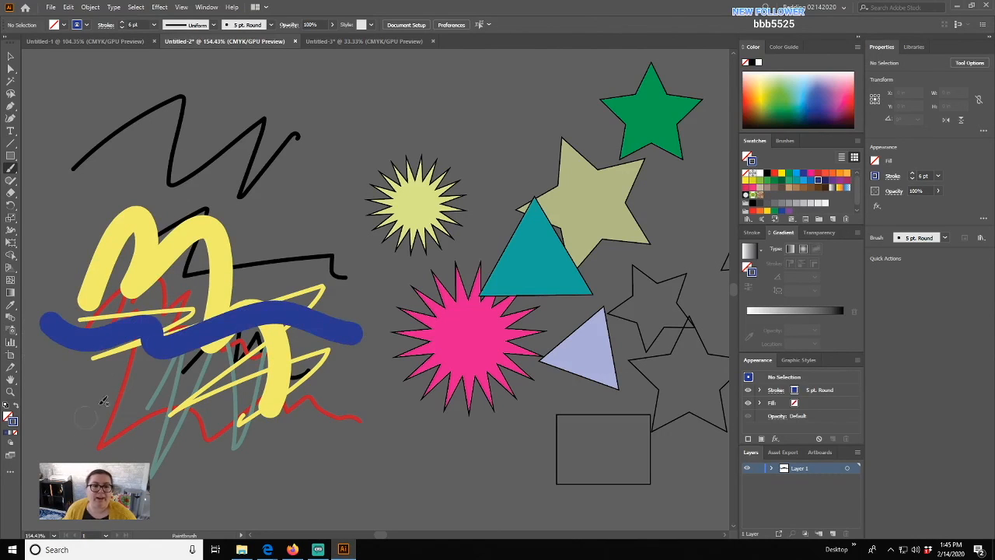
pyautogui.click(10, 56)
pyautogui.moveTo(104, 160); pyautogui.dragTo(379, 159)
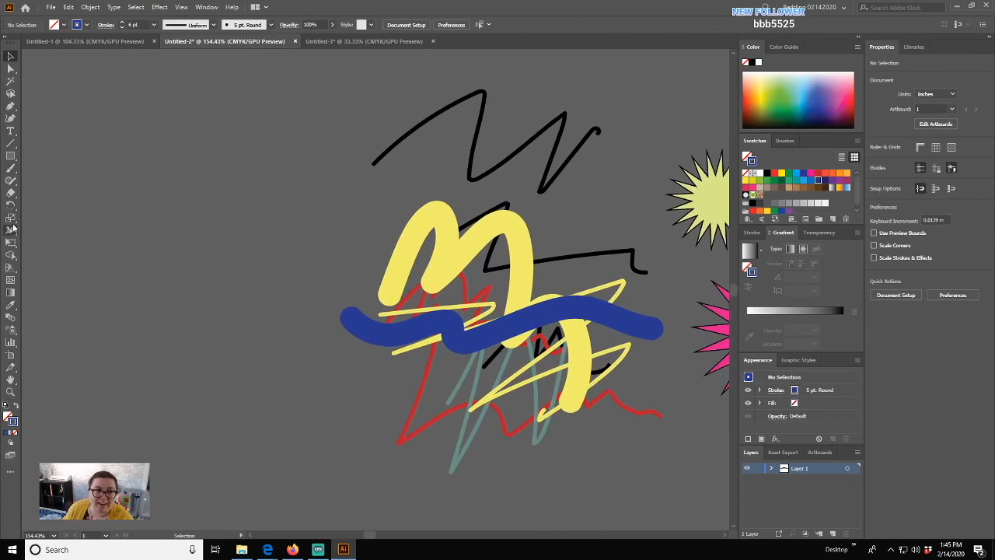
pyautogui.moveTo(13, 171); pyautogui.dragTo(124, 172)
pyautogui.moveTo(26, 179); pyautogui.dragTo(37, 153)
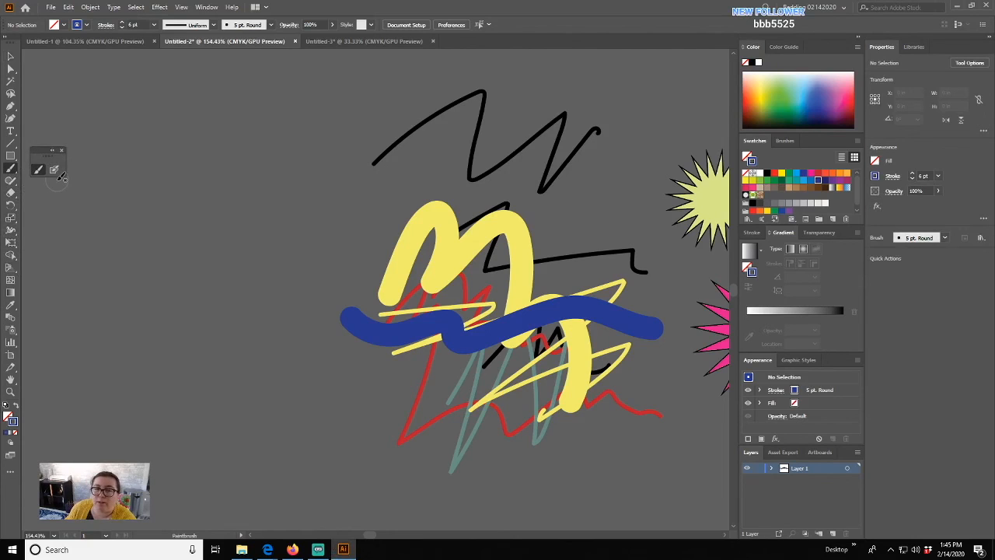
# - Nudge the blue stroke slightly sideways and move the teal zigzag up and right
pyautogui.click(10, 56)
pyautogui.moveTo(420, 333); pyautogui.dragTo(405, 332)
pyautogui.moveTo(477, 315); pyautogui.dragTo(484, 309)
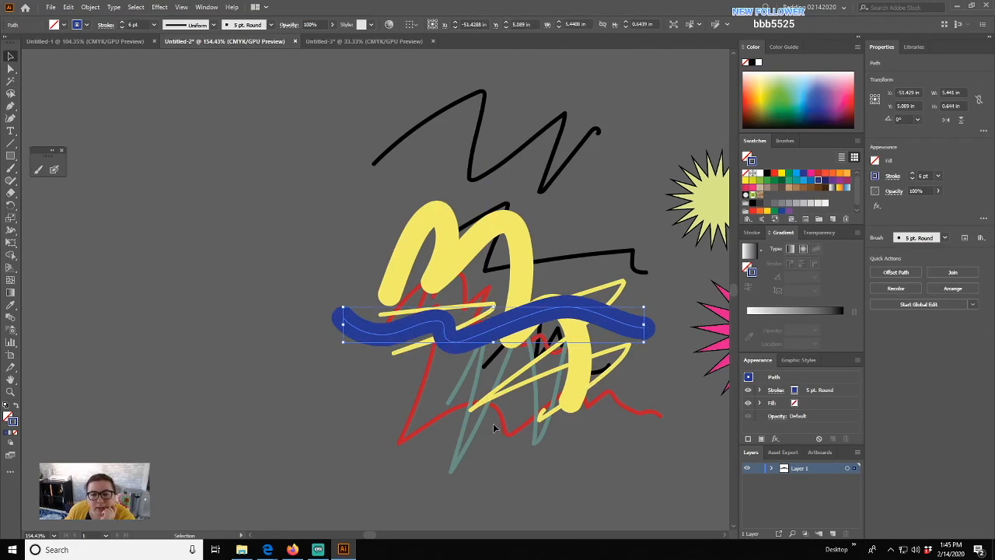
pyautogui.moveTo(478, 420)
pyautogui.mouseDown()
pyautogui.moveTo(500, 363)
pyautogui.moveTo(494, 339)
pyautogui.mouseUp()
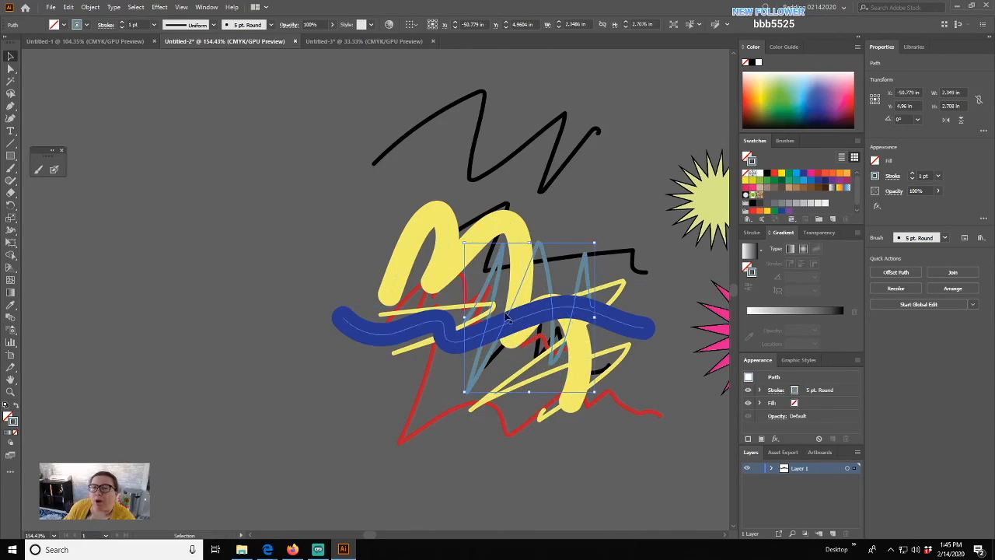
# - Paint a teal blob-brush scribble of three crossing strokes and move it to the upper left
pyautogui.click(54, 169)
pyautogui.moveTo(134, 220)
pyautogui.mouseDown()
pyautogui.moveTo(186, 167)
pyautogui.moveTo(216, 196)
pyautogui.moveTo(186, 259)
pyautogui.moveTo(223, 277)
pyautogui.mouseUp()
pyautogui.moveTo(72, 269)
pyautogui.mouseDown()
pyautogui.moveTo(169, 231)
pyautogui.moveTo(285, 230)
pyautogui.moveTo(305, 245)
pyautogui.mouseUp()
pyautogui.moveTo(193, 294)
pyautogui.mouseDown()
pyautogui.moveTo(222, 199)
pyautogui.moveTo(293, 270)
pyautogui.moveTo(304, 247)
pyautogui.mouseUp()
pyautogui.click(11, 56)
pyautogui.moveTo(155, 247); pyautogui.dragTo(182, 158)
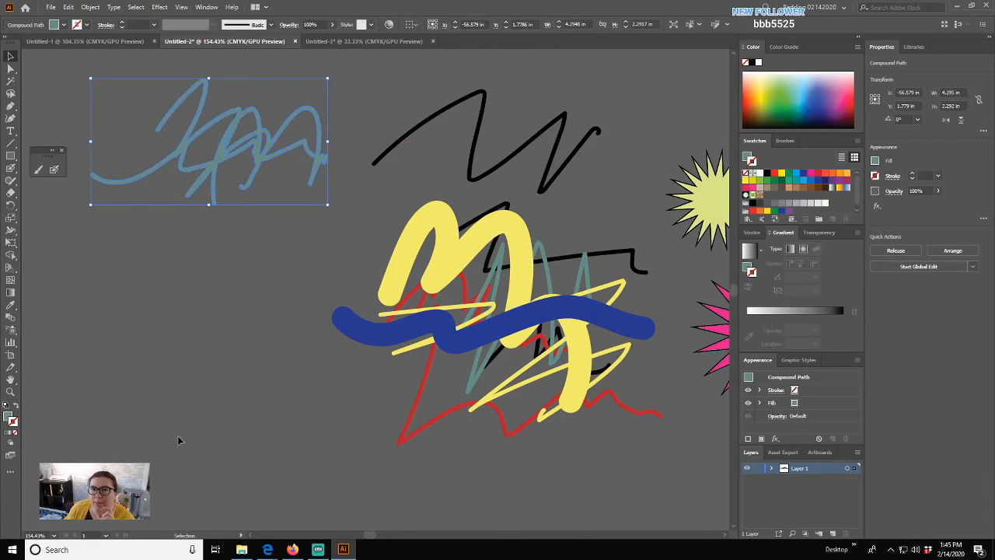
# - Change the teal scribble's fill to blue and nudge it slightly right
pyautogui.click(8, 418)
pyautogui.click(812, 100)
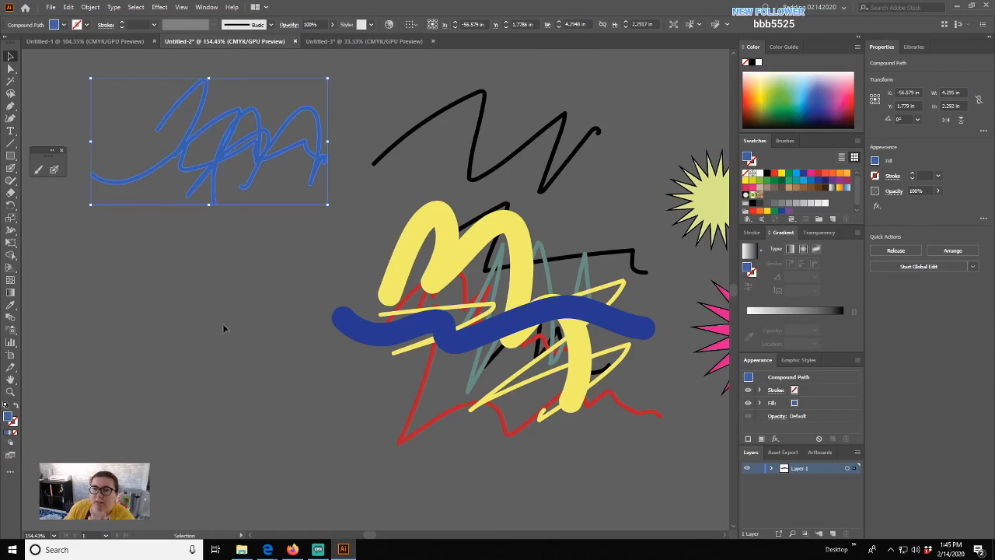
pyautogui.click(130, 365)
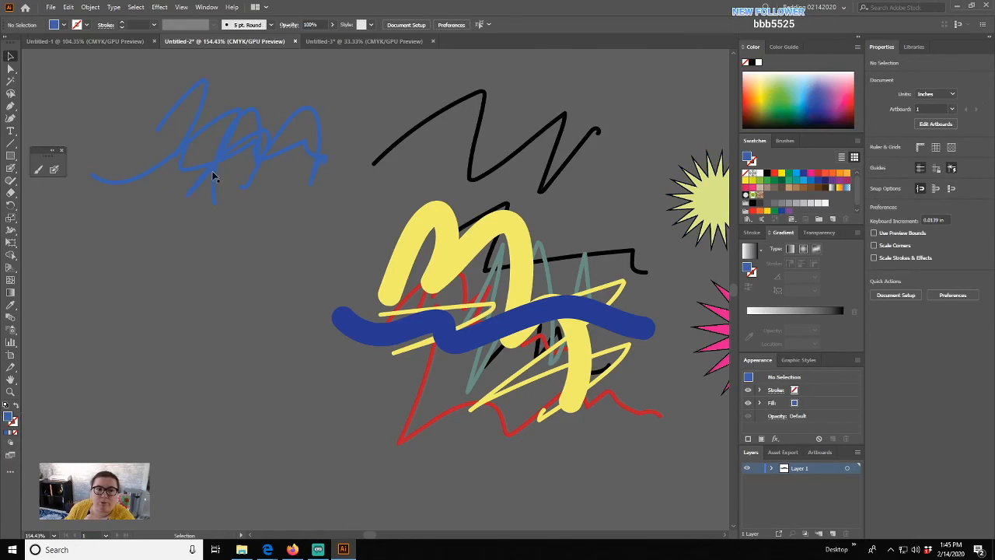
pyautogui.moveTo(207, 166)
pyautogui.mouseDown()
pyautogui.moveTo(218, 171)
pyautogui.moveTo(185, 302)
pyautogui.moveTo(263, 165)
pyautogui.mouseUp()
# - Thicken the blue scribble with two merged blob-brush strokes, then shift it left and down
pyautogui.click(53, 168)
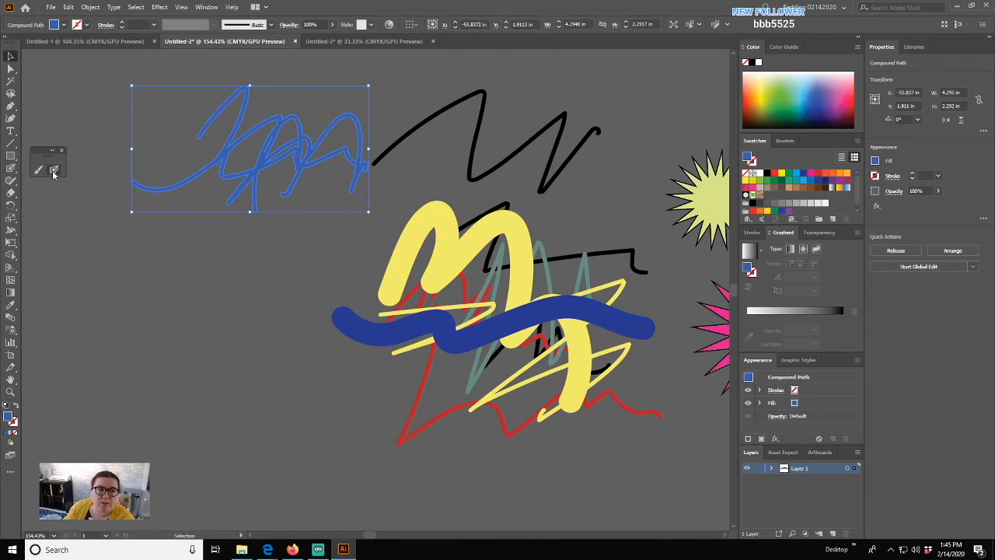
pyautogui.moveTo(160, 171)
pyautogui.mouseDown()
pyautogui.moveTo(250, 216)
pyautogui.moveTo(312, 220)
pyautogui.mouseUp()
pyautogui.moveTo(183, 245); pyautogui.dragTo(293, 192)
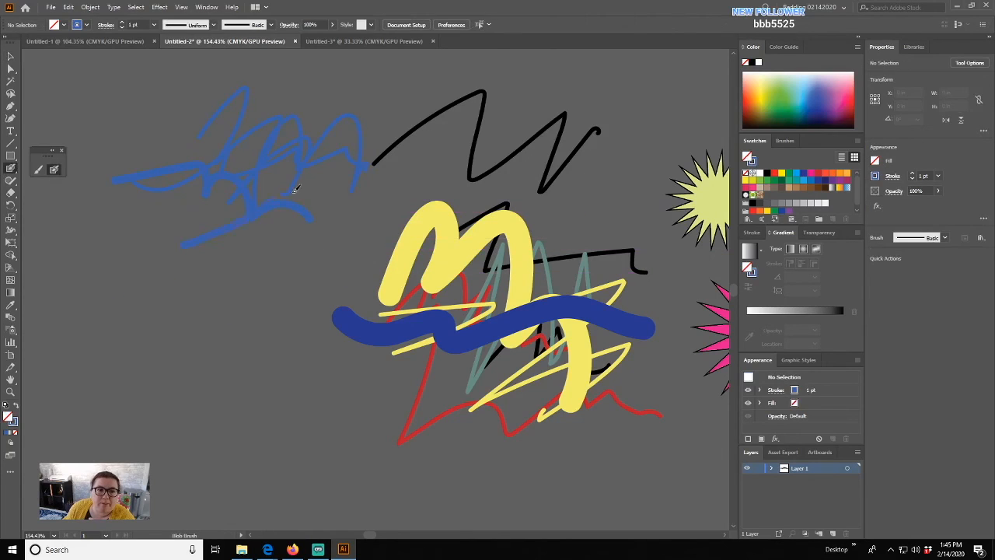
pyautogui.click(10, 56)
pyautogui.moveTo(213, 169)
pyautogui.mouseDown()
pyautogui.moveTo(155, 183)
pyautogui.moveTo(157, 206)
pyautogui.mouseUp()
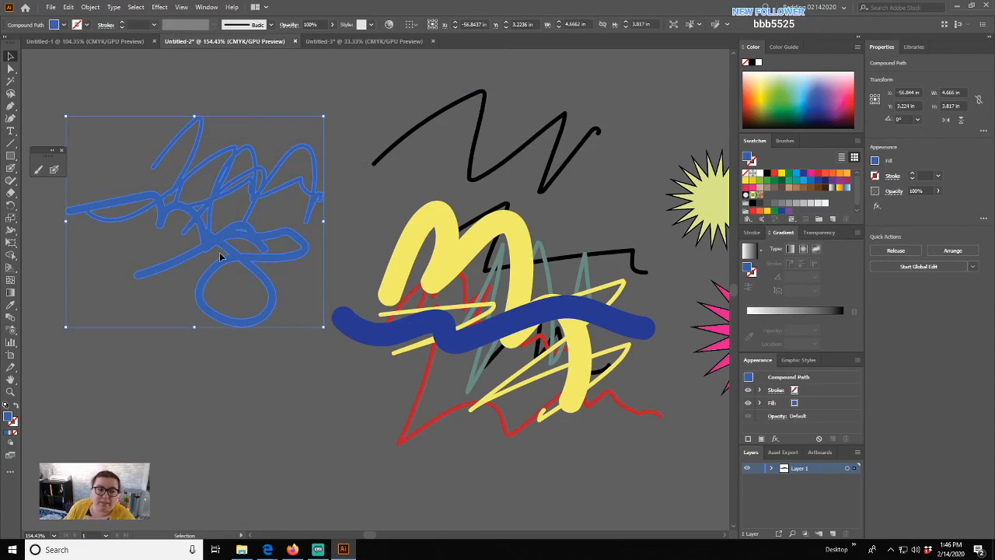
# - Place a duplicate of the blue scribble lower left
pyautogui.moveTo(233, 404)
pyautogui.mouseDown()
pyautogui.moveTo(415, 363)
pyautogui.moveTo(437, 344)
pyautogui.mouseUp()
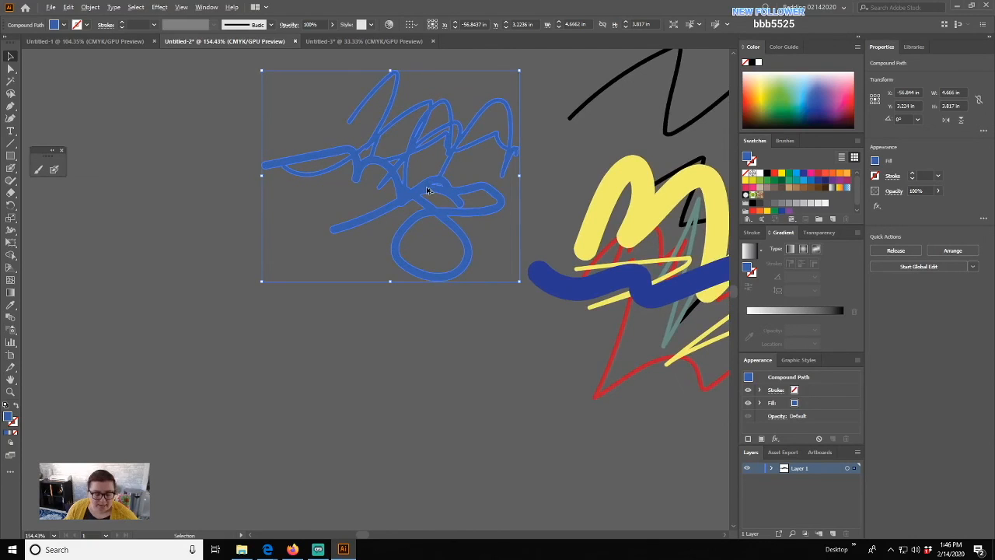
pyautogui.moveTo(427, 189)
pyautogui.mouseDown()
pyautogui.moveTo(436, 201)
pyautogui.moveTo(362, 229)
pyautogui.moveTo(402, 303)
pyautogui.moveTo(285, 363)
pyautogui.mouseUp()
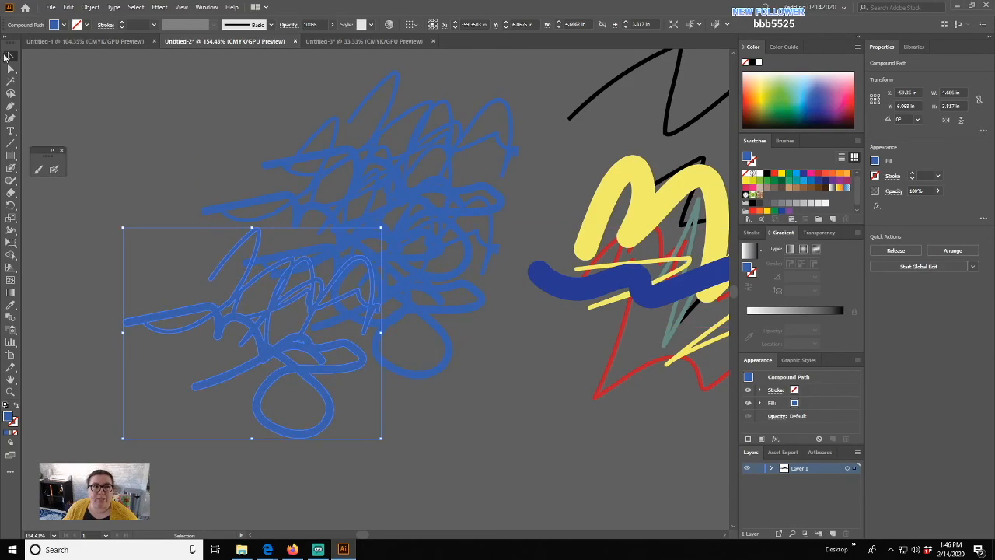
pyautogui.click(118, 120)
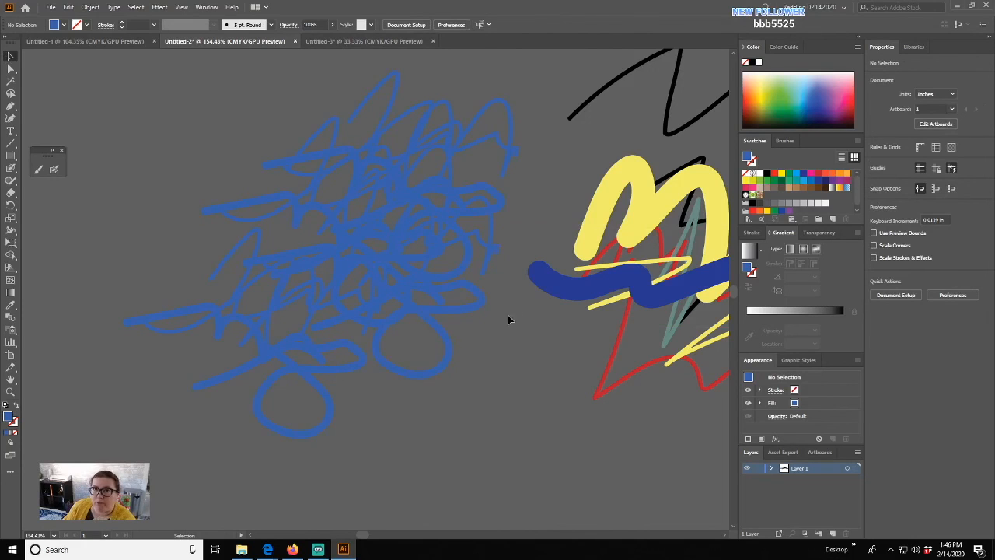
# - Alt-drag a copy of the central yellow, blue, red and black stroke cluster lower right
pyautogui.hscroll(5, 614, 295)
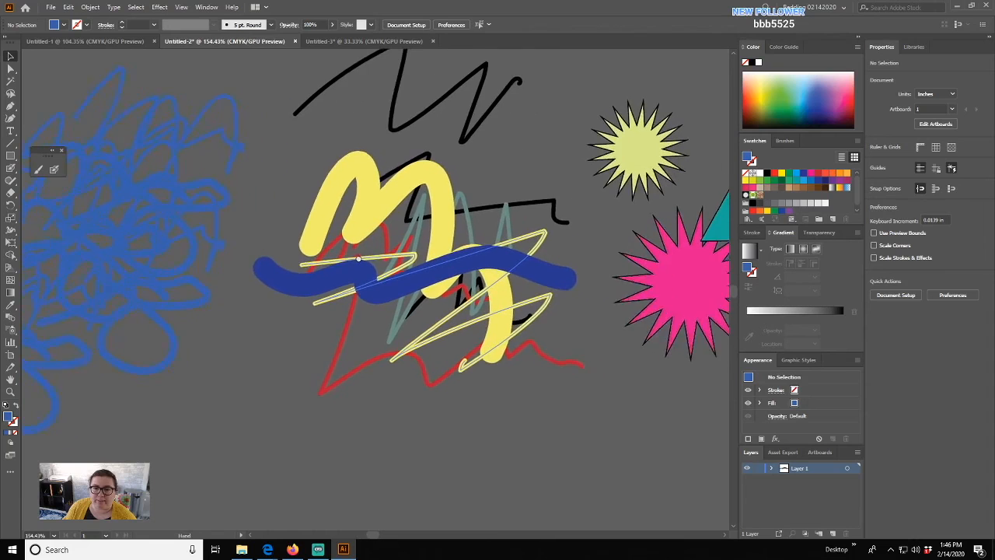
pyautogui.click(394, 225)
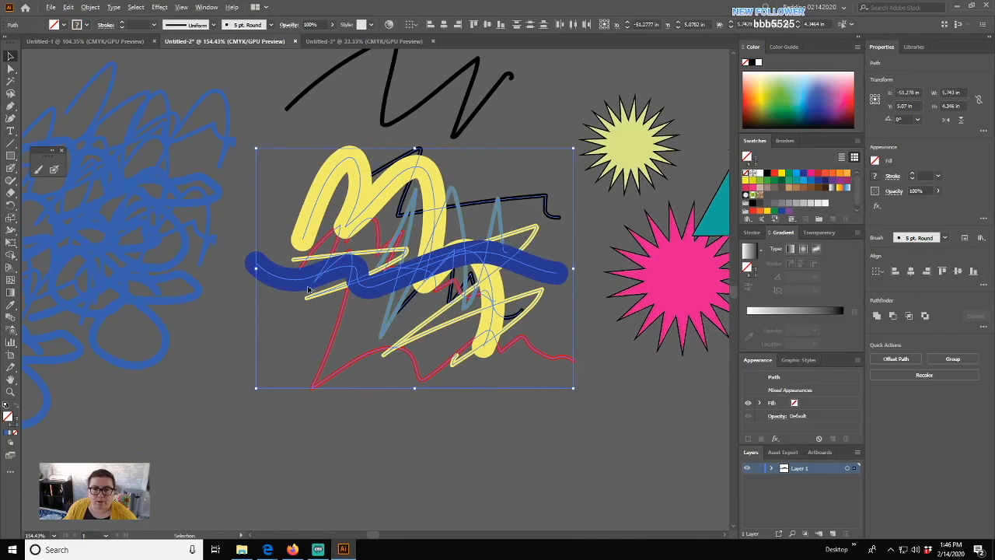
pyautogui.moveTo(308, 289); pyautogui.dragTo(450, 345)
pyautogui.click(545, 123)
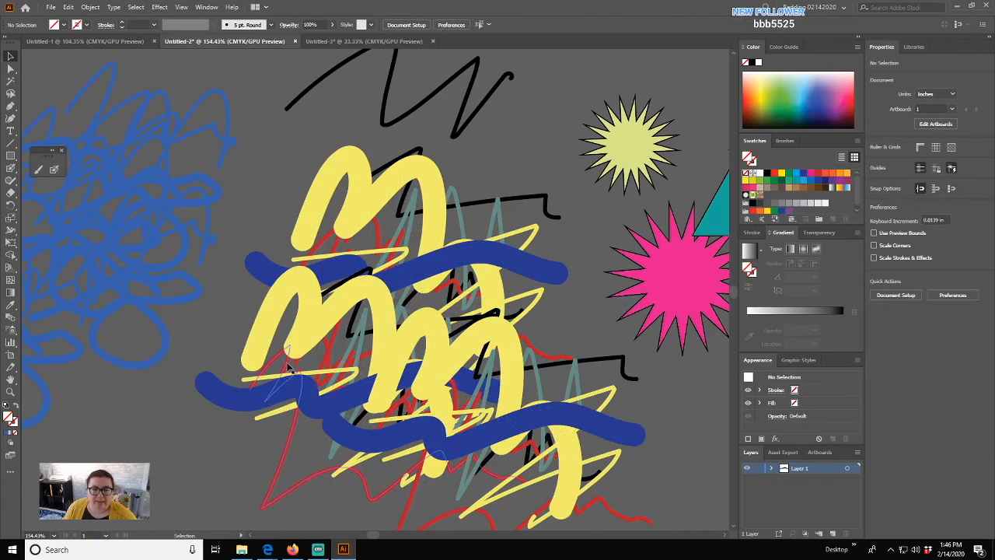
pyautogui.moveTo(249, 389); pyautogui.dragTo(419, 314)
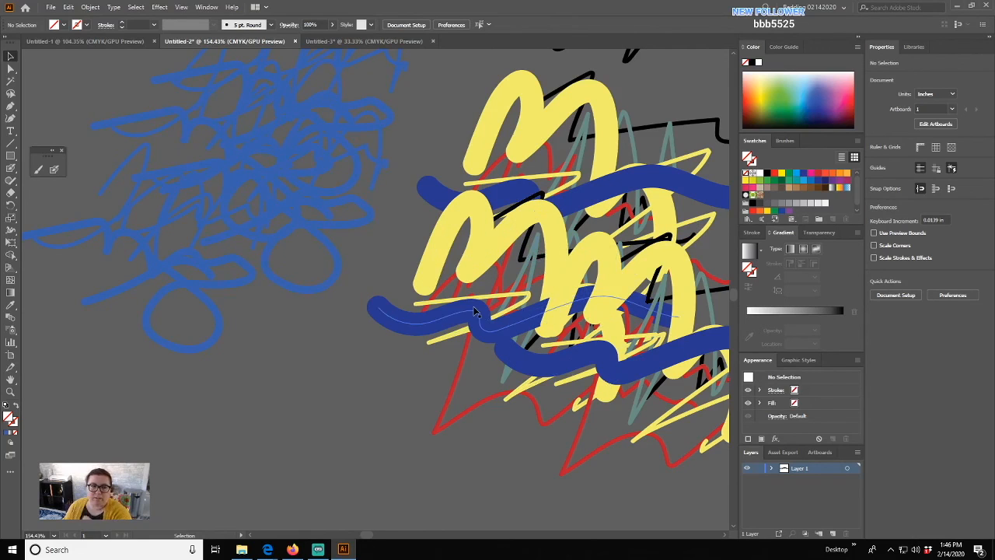
# - Lower the opacity of the lower-left blue brush stroke to make it semi-transparent
pyautogui.click(40, 170)
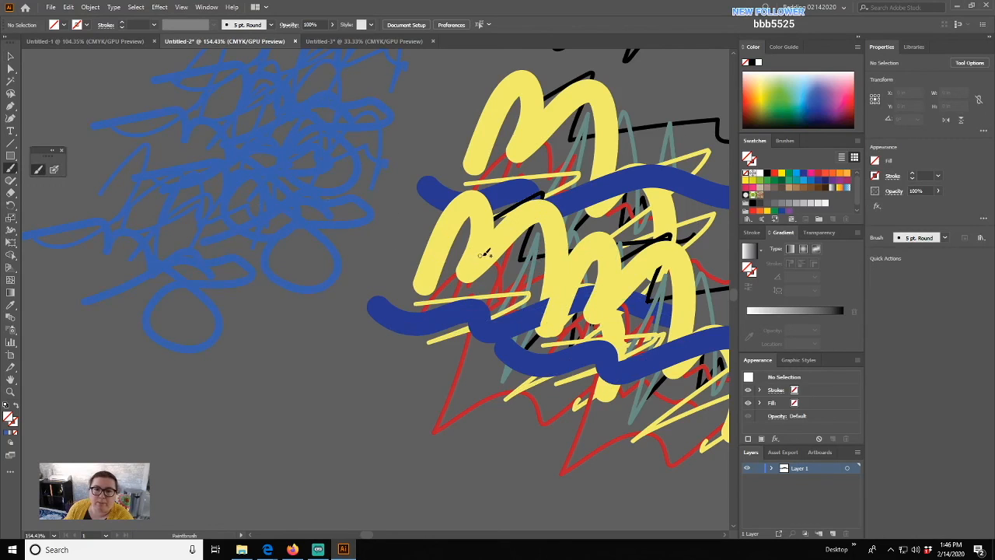
pyautogui.click(10, 56)
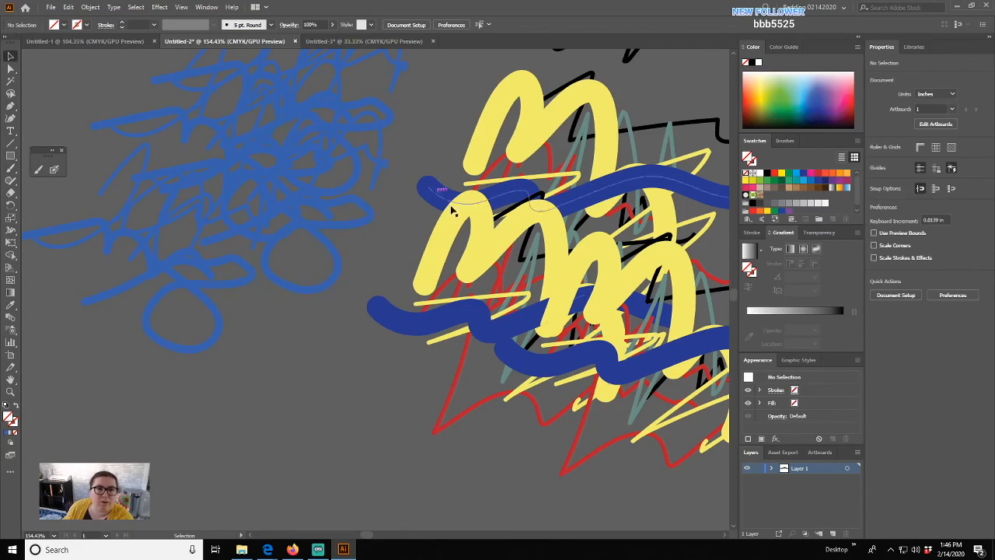
pyautogui.click(476, 322)
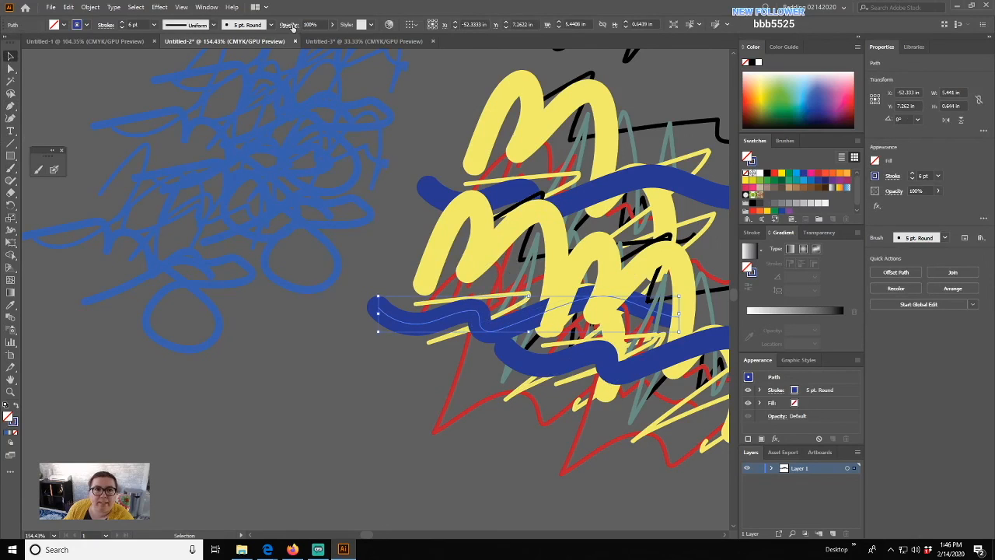
pyautogui.click(328, 28)
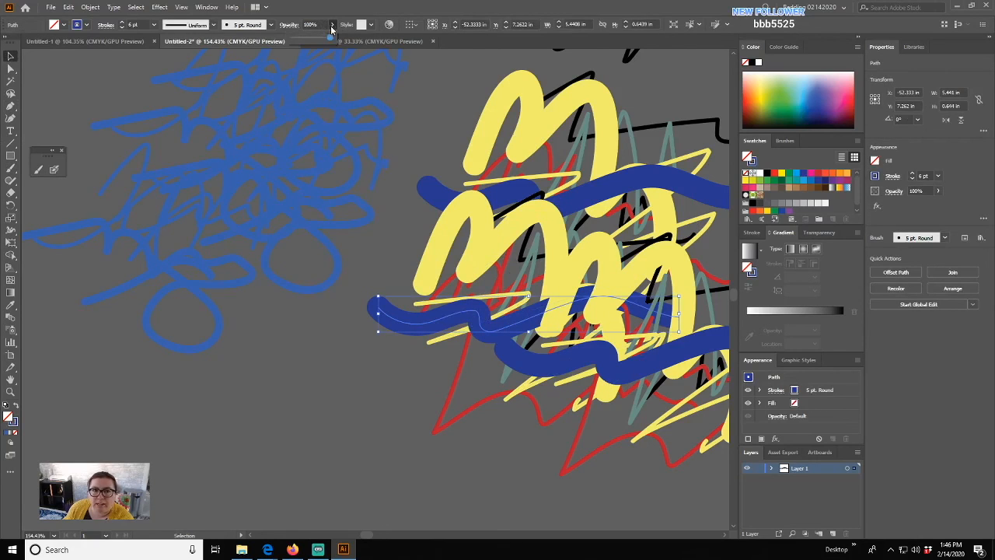
pyautogui.moveTo(335, 38); pyautogui.dragTo(314, 37)
# - Set all the overlapping scribble strokes to 70% opacity
pyautogui.moveTo(426, 90)
pyautogui.mouseDown()
pyautogui.moveTo(500, 269)
pyautogui.moveTo(613, 467)
pyautogui.mouseUp()
pyautogui.click(320, 24)
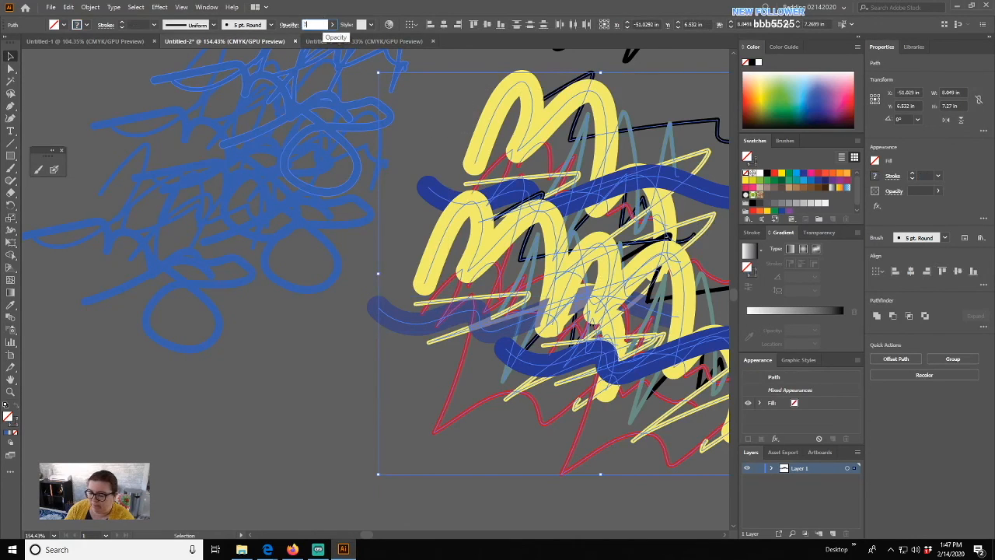
pyautogui.write('70')
pyautogui.press('Return')
pyautogui.click(234, 360)
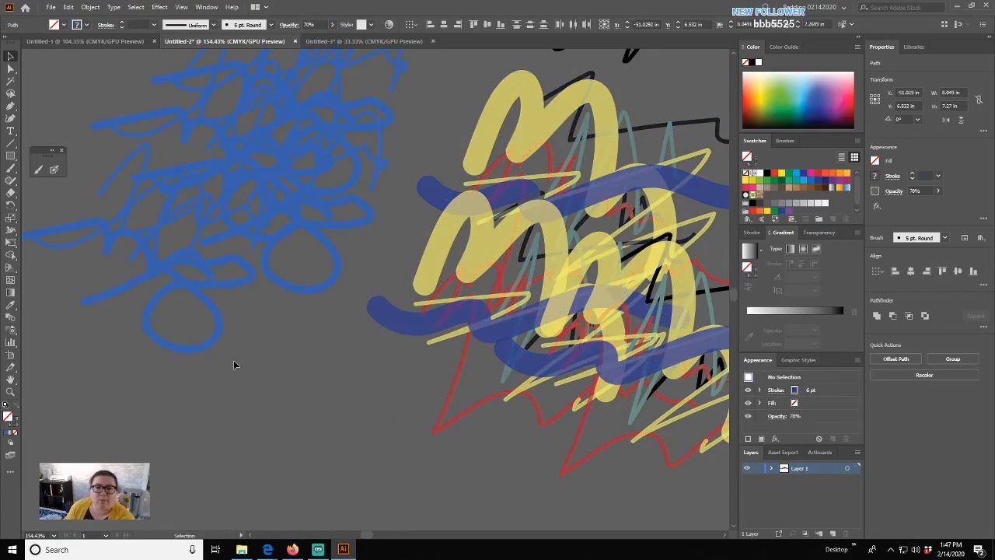
pyautogui.moveTo(524, 278); pyautogui.dragTo(341, 263)
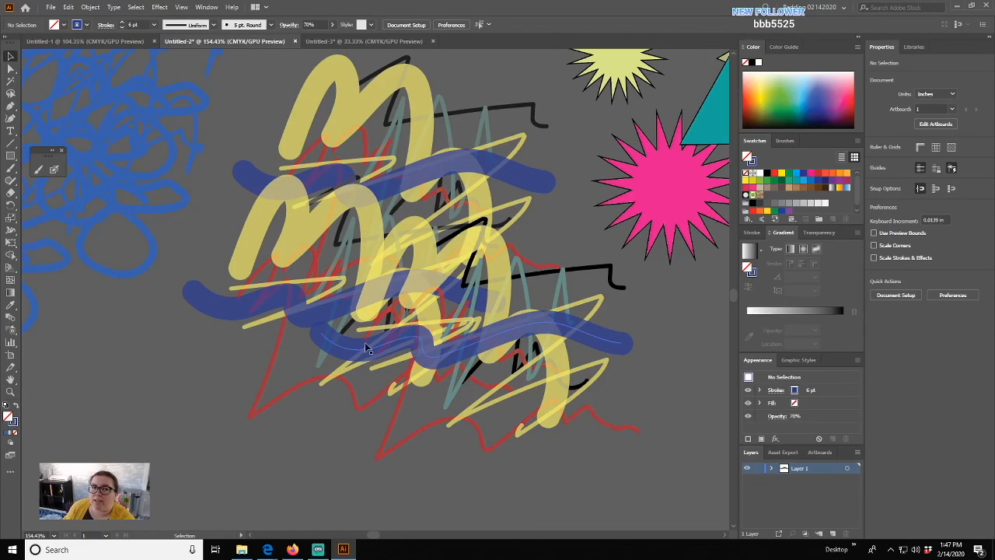
# - Set the tan star and teal triangle to 32% opacity and move the triangle up over the star
pyautogui.moveTo(640, 145); pyautogui.dragTo(336, 291)
pyautogui.click(478, 249)
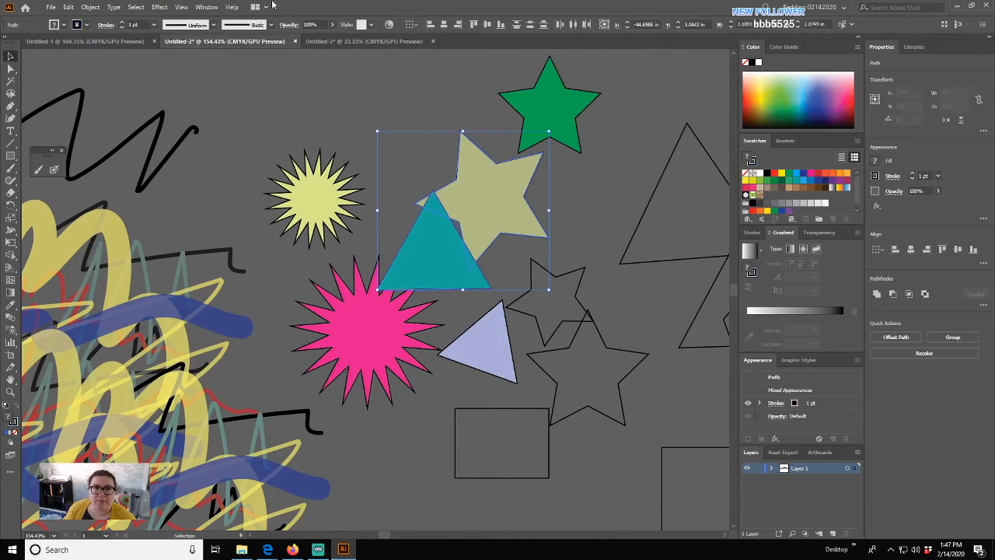
pyautogui.moveTo(312, 39); pyautogui.dragTo(305, 38)
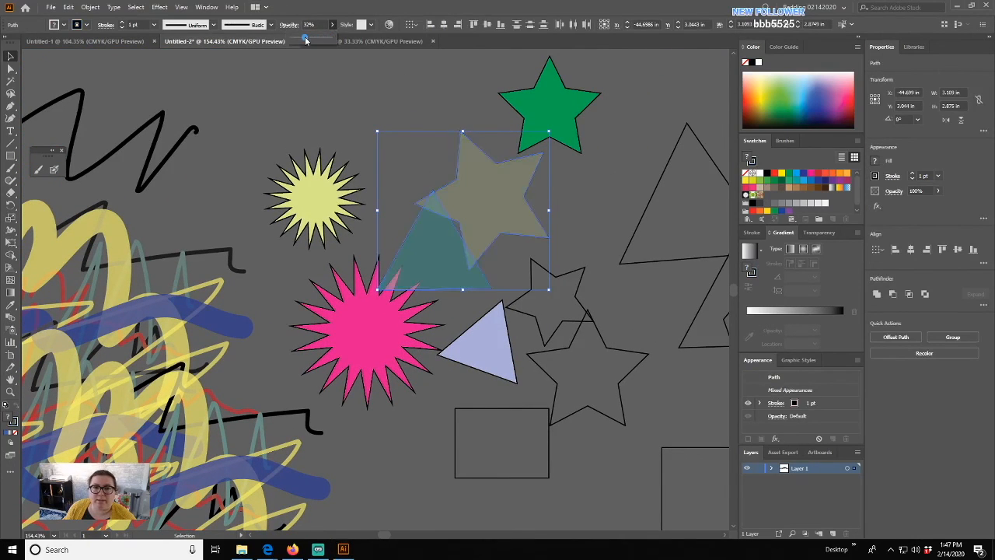
pyautogui.click(377, 114)
pyautogui.moveTo(437, 249); pyautogui.dragTo(447, 209)
pyautogui.click(324, 115)
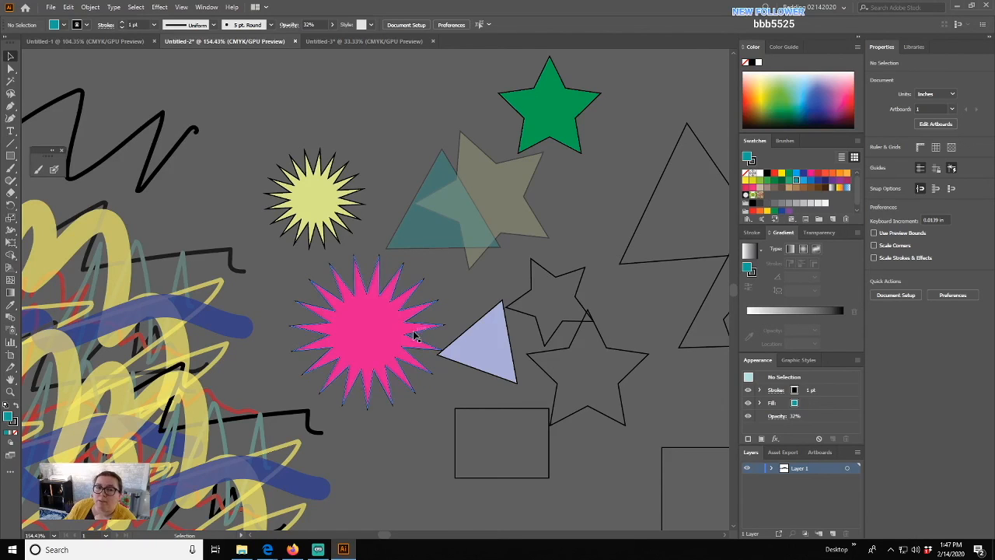
# - Reset the default opacity back to 100%
pyautogui.click(333, 25)
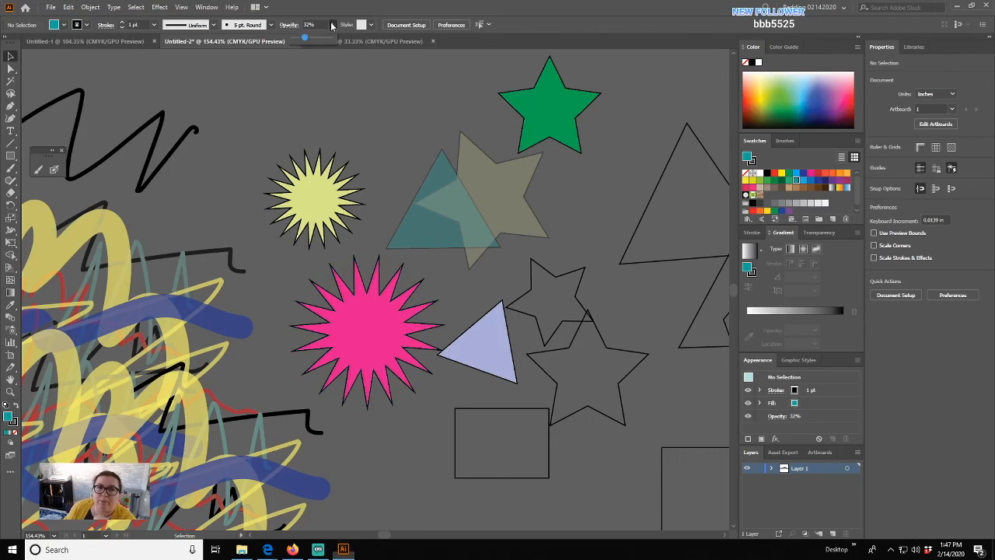
pyautogui.moveTo(304, 41); pyautogui.dragTo(353, 44)
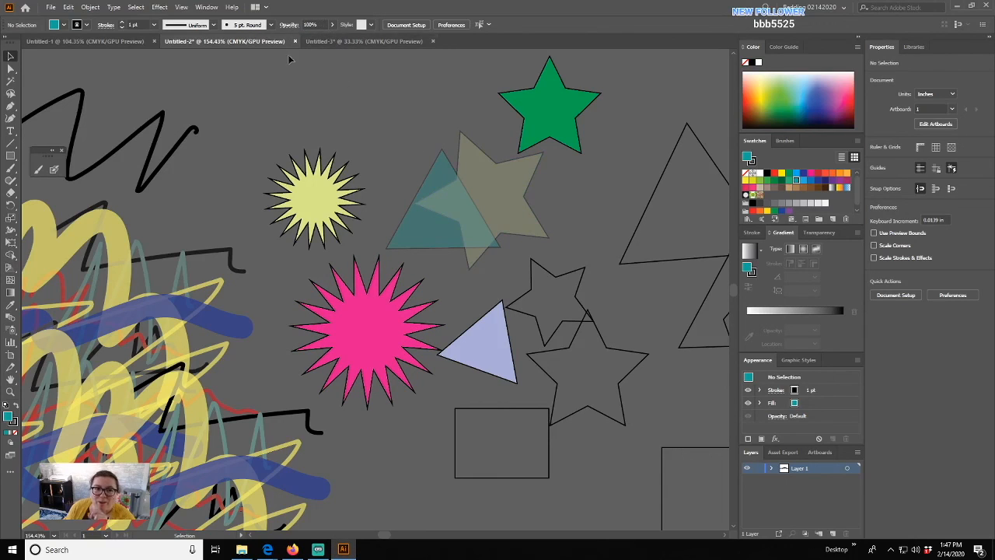
pyautogui.moveTo(289, 114)
pyautogui.mouseDown()
pyautogui.moveTo(400, 109)
pyautogui.moveTo(544, 69)
pyautogui.mouseUp()
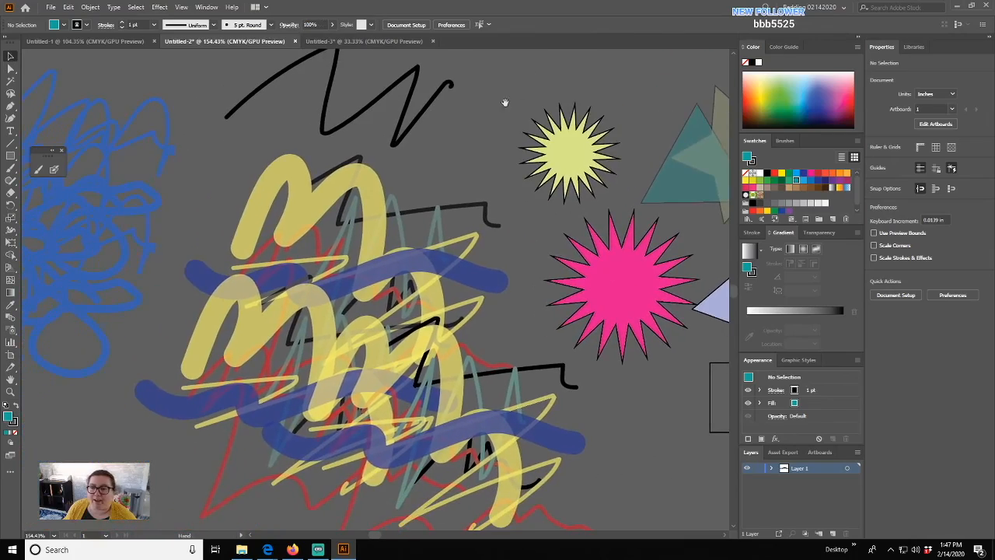